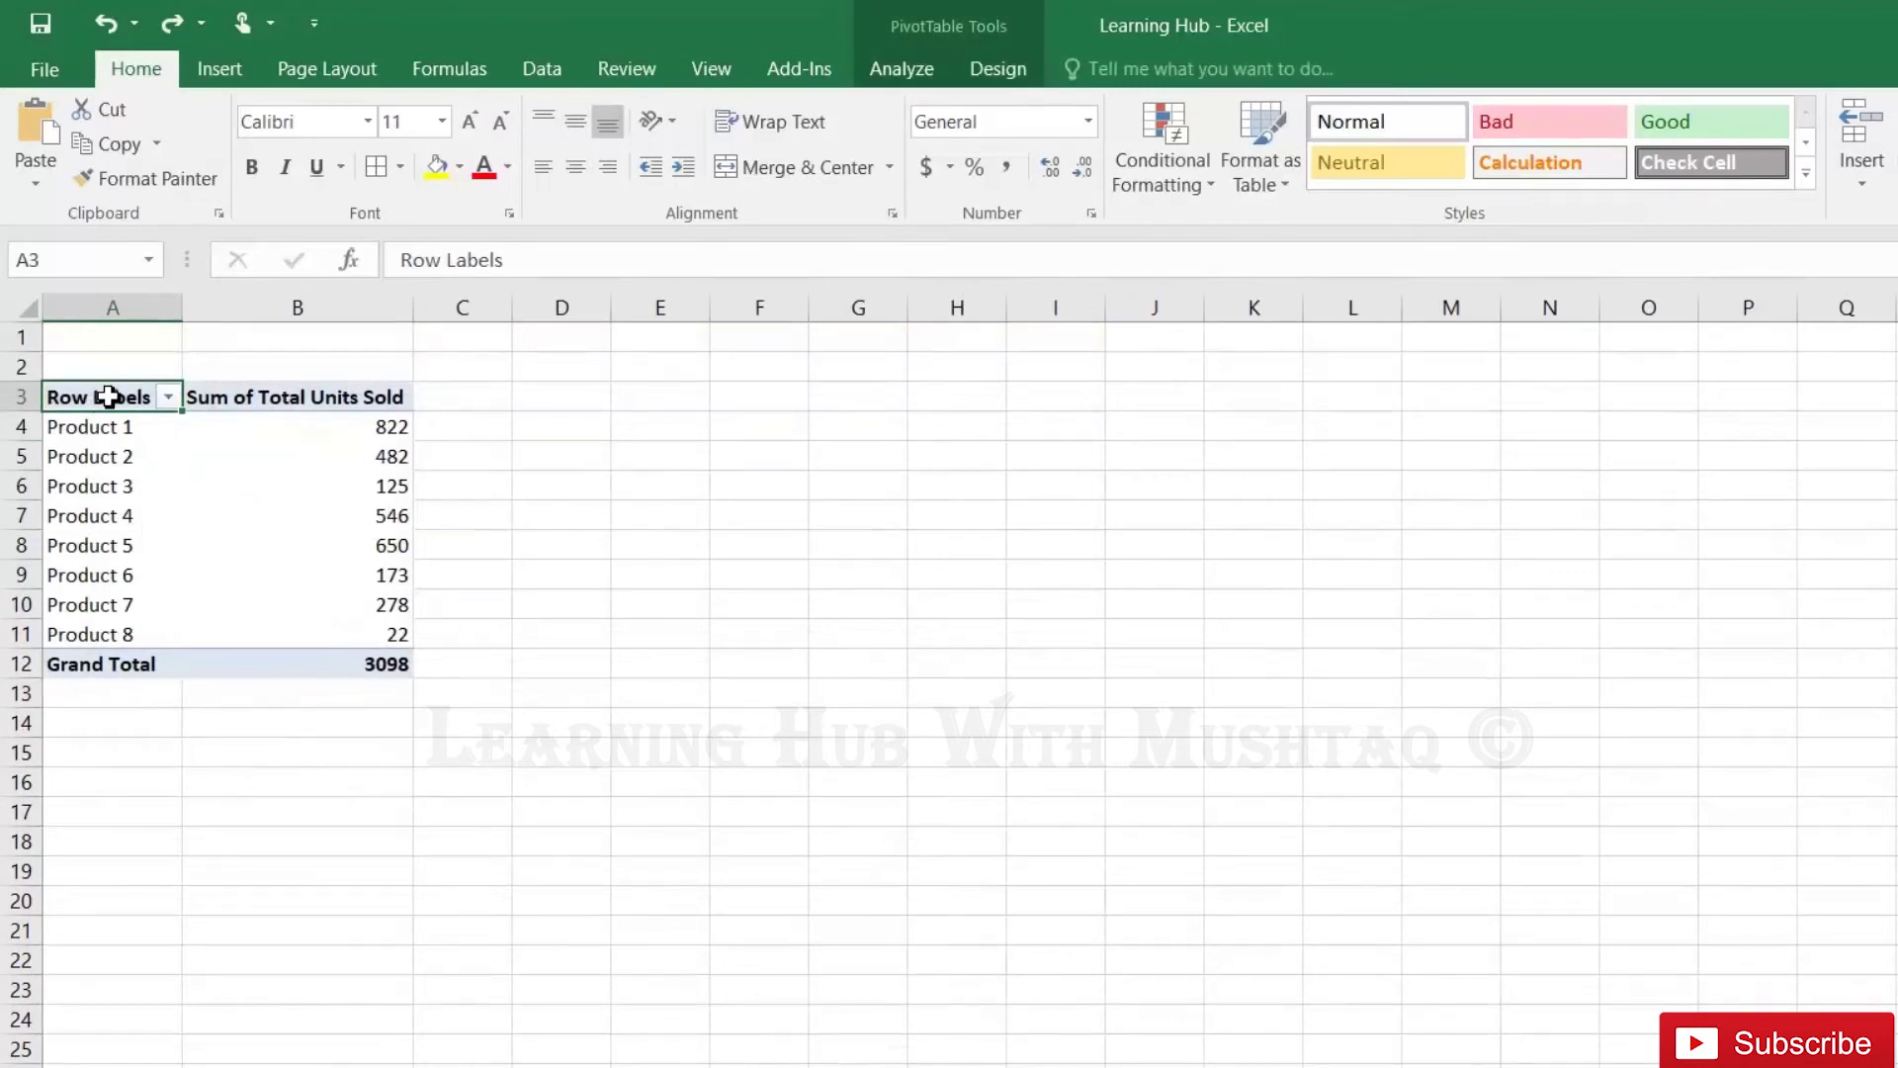
{"action": "type", "text": "P"}
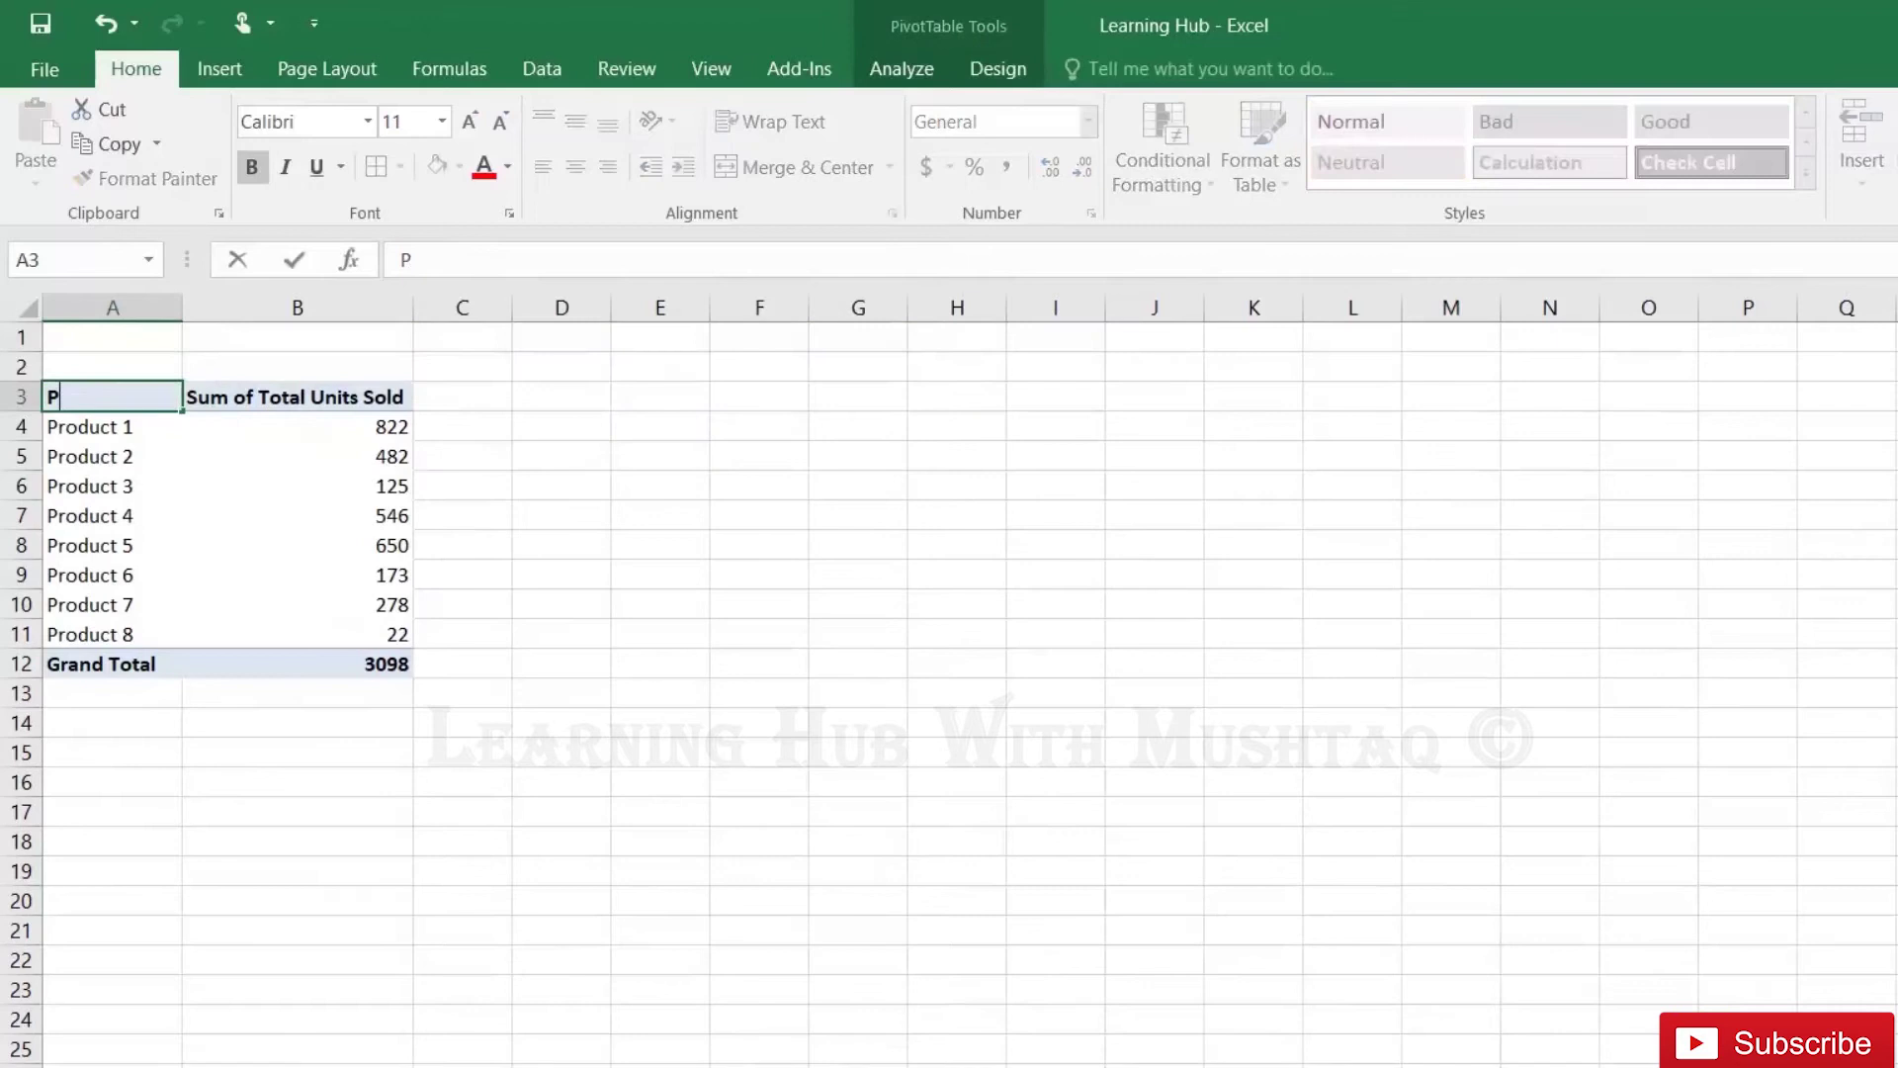
{"action": "type", "text": "rodu"}
{"action": "type", "text": "Am"}
{"action": "type", "text": "me"}
Label A3 'Product Name' and B3 'Total Units Sold in Year' as the pivot table headers
{"action": "key", "text": "Return"}
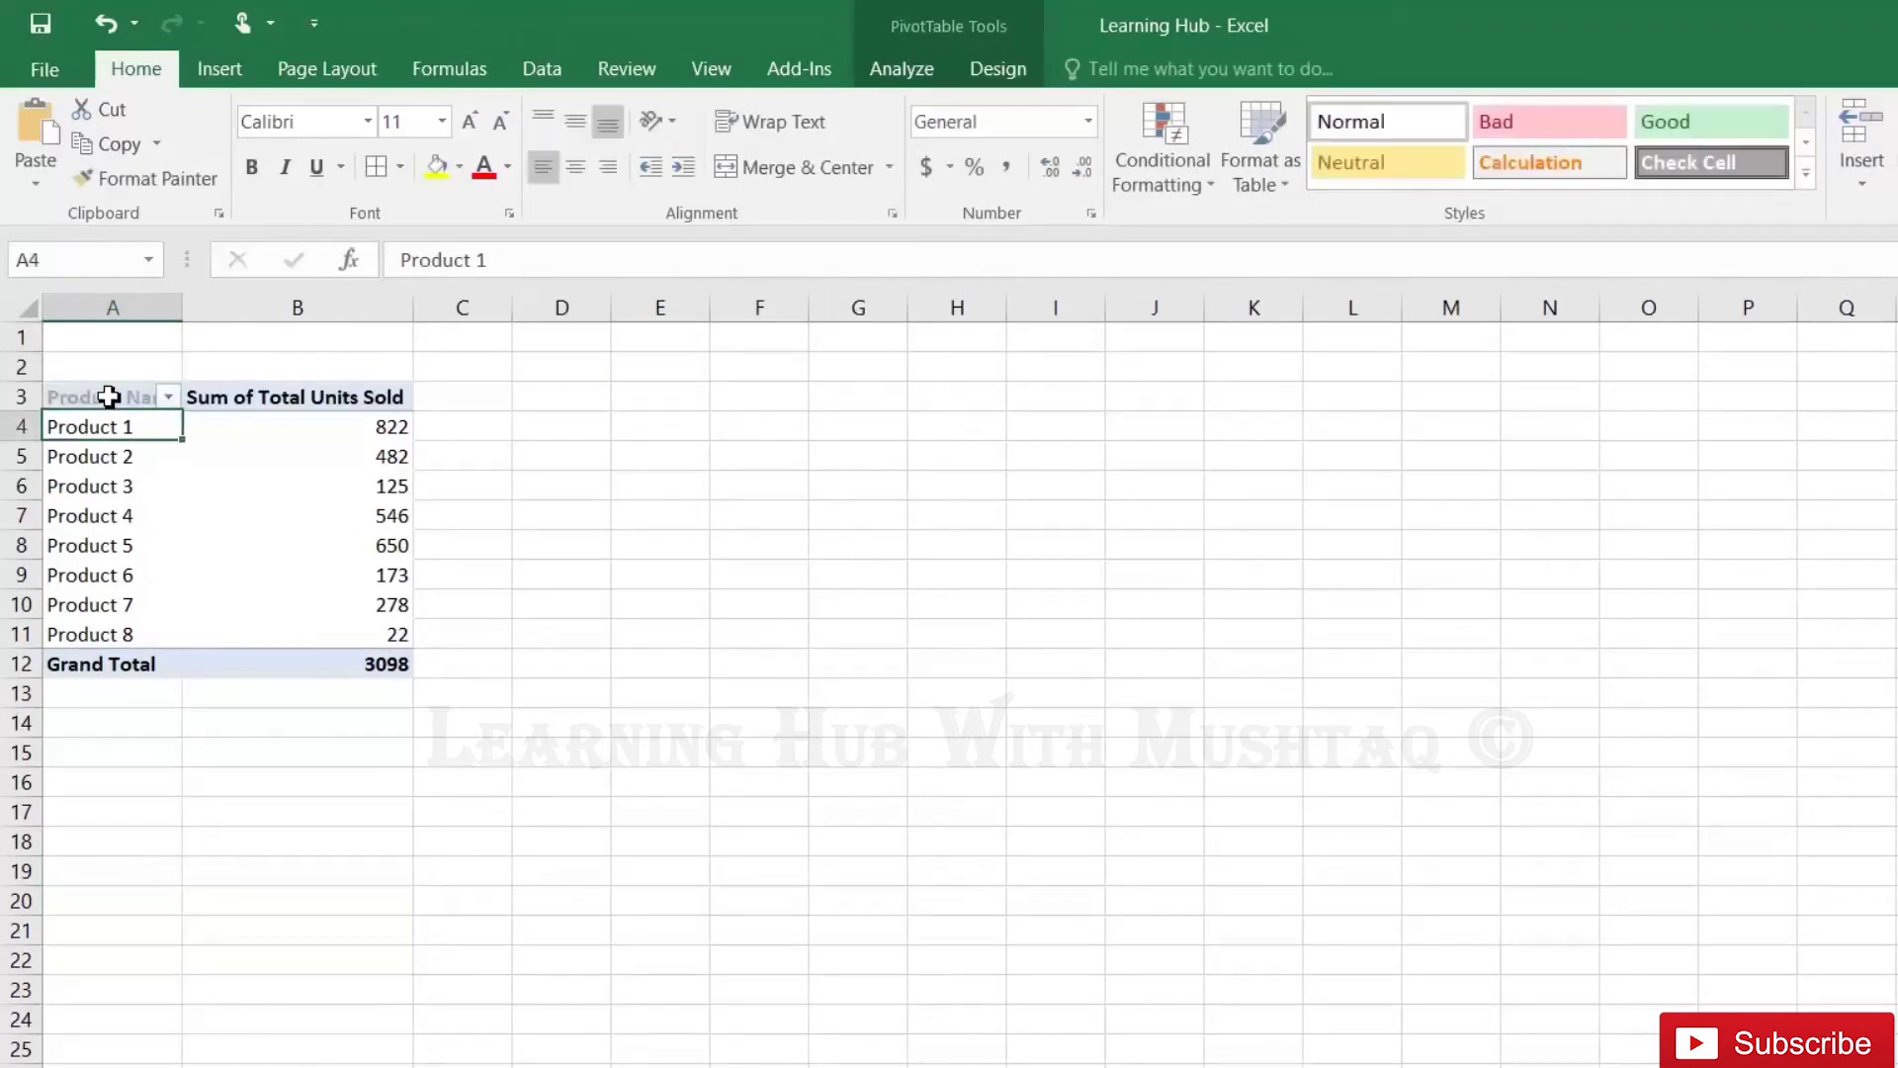
{"action": "left_click", "coordinate": [109, 395]}
{"action": "key", "text": "Right"}
{"action": "type", "text": "To"}
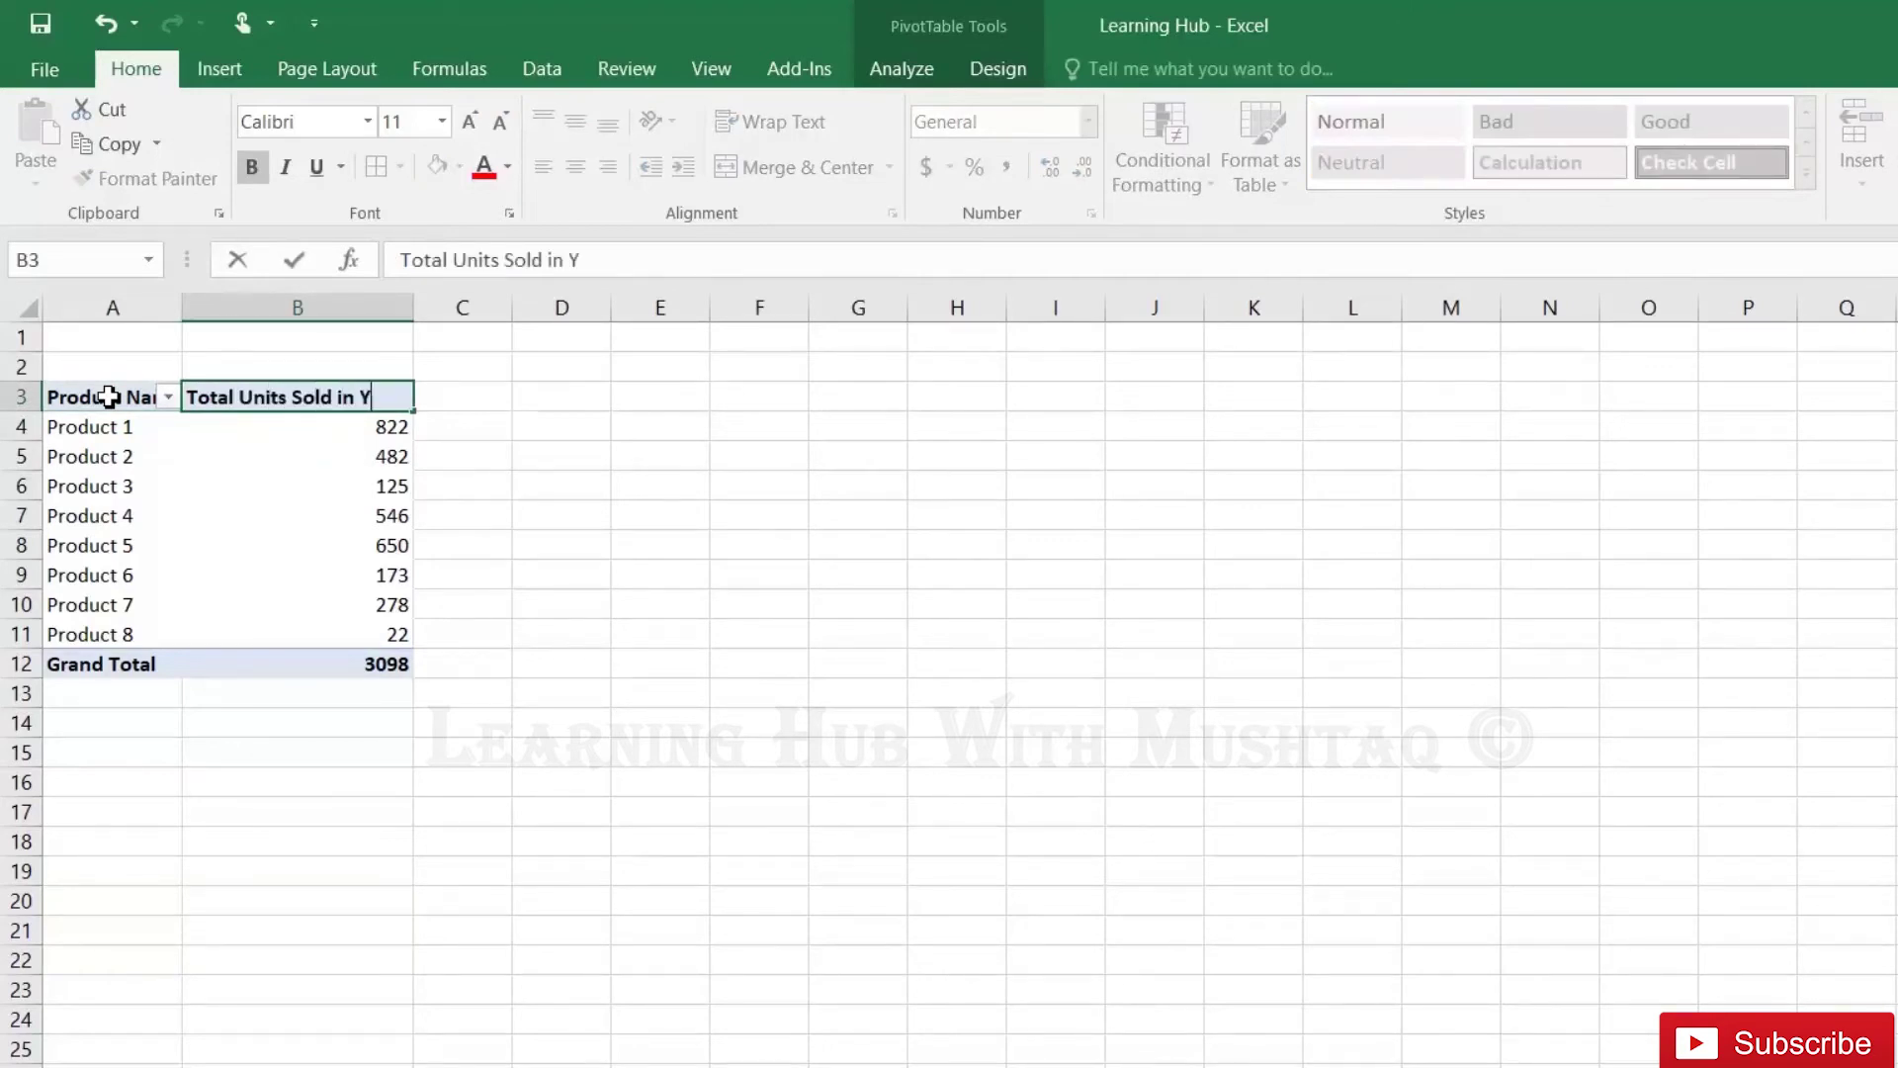
{"action": "key", "text": "Return"}
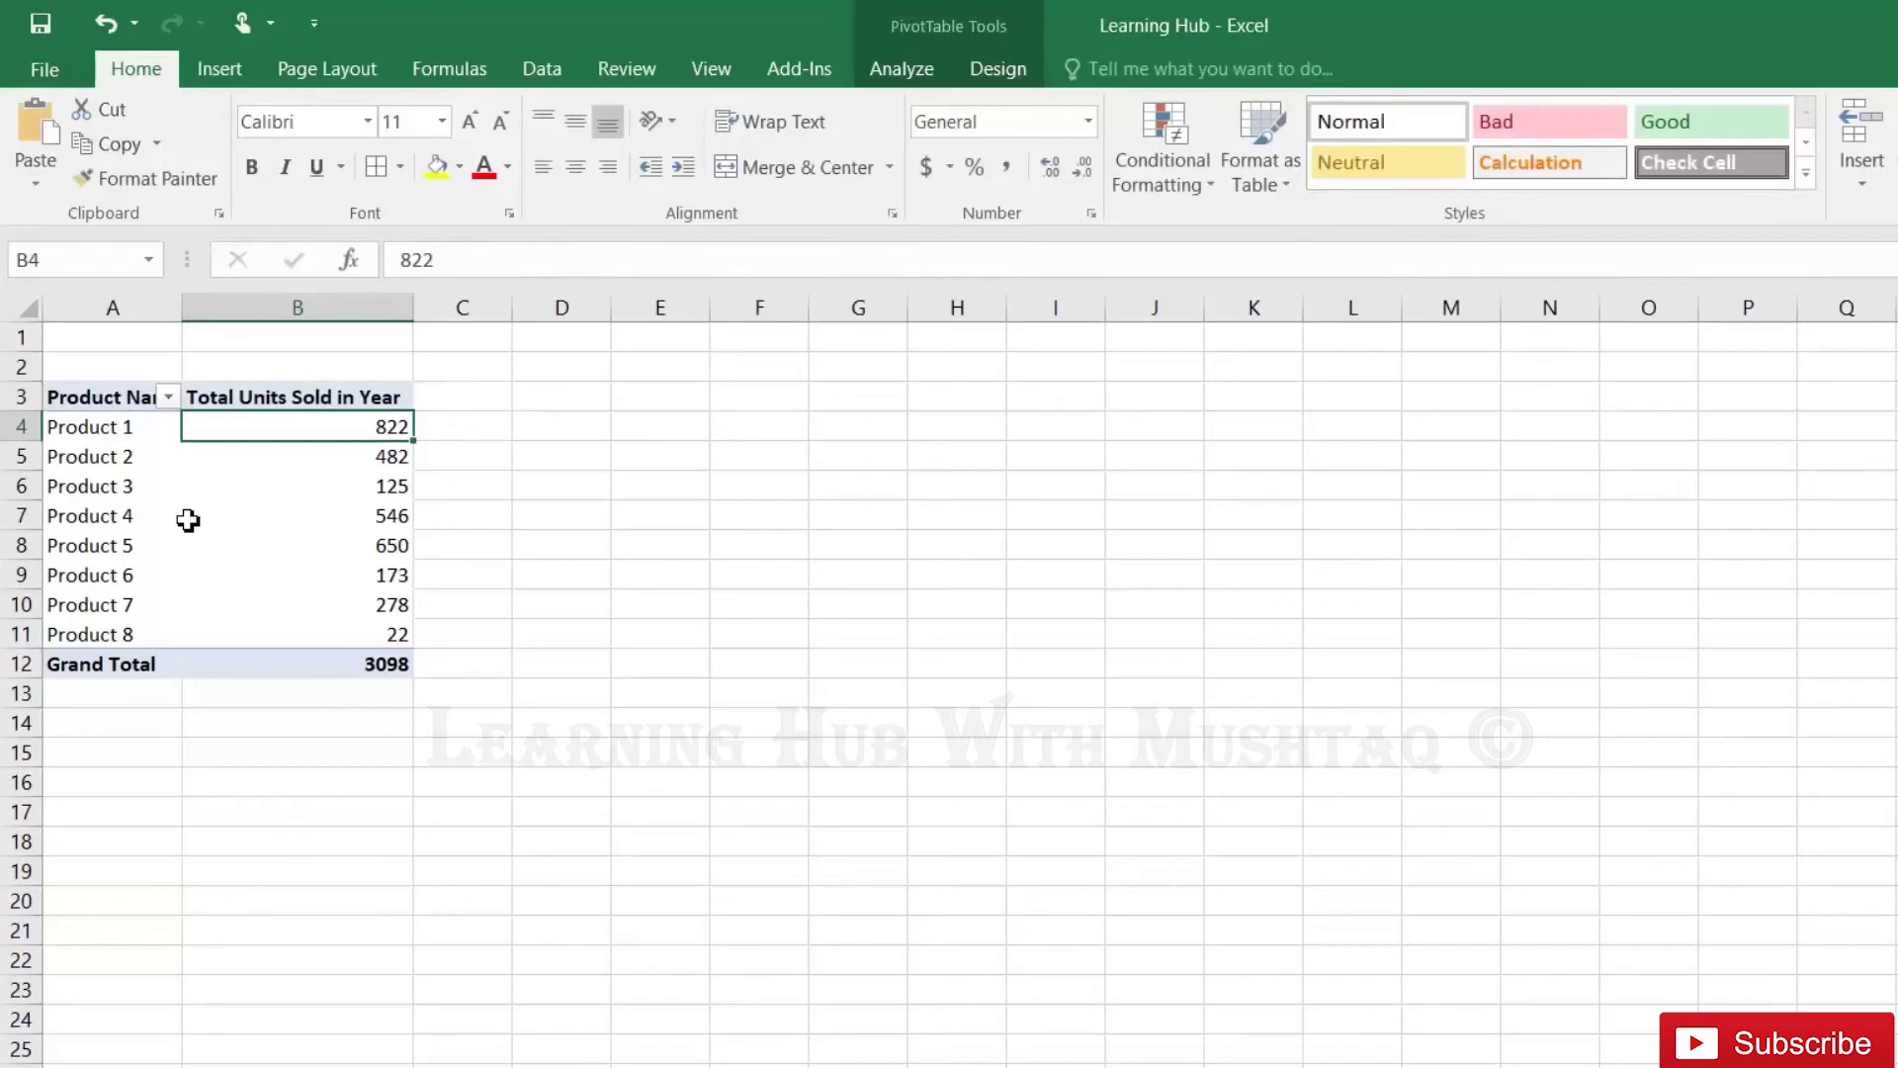
{"action": "left_click", "coordinate": [220, 496]}
{"action": "left_click", "coordinate": [134, 428]}
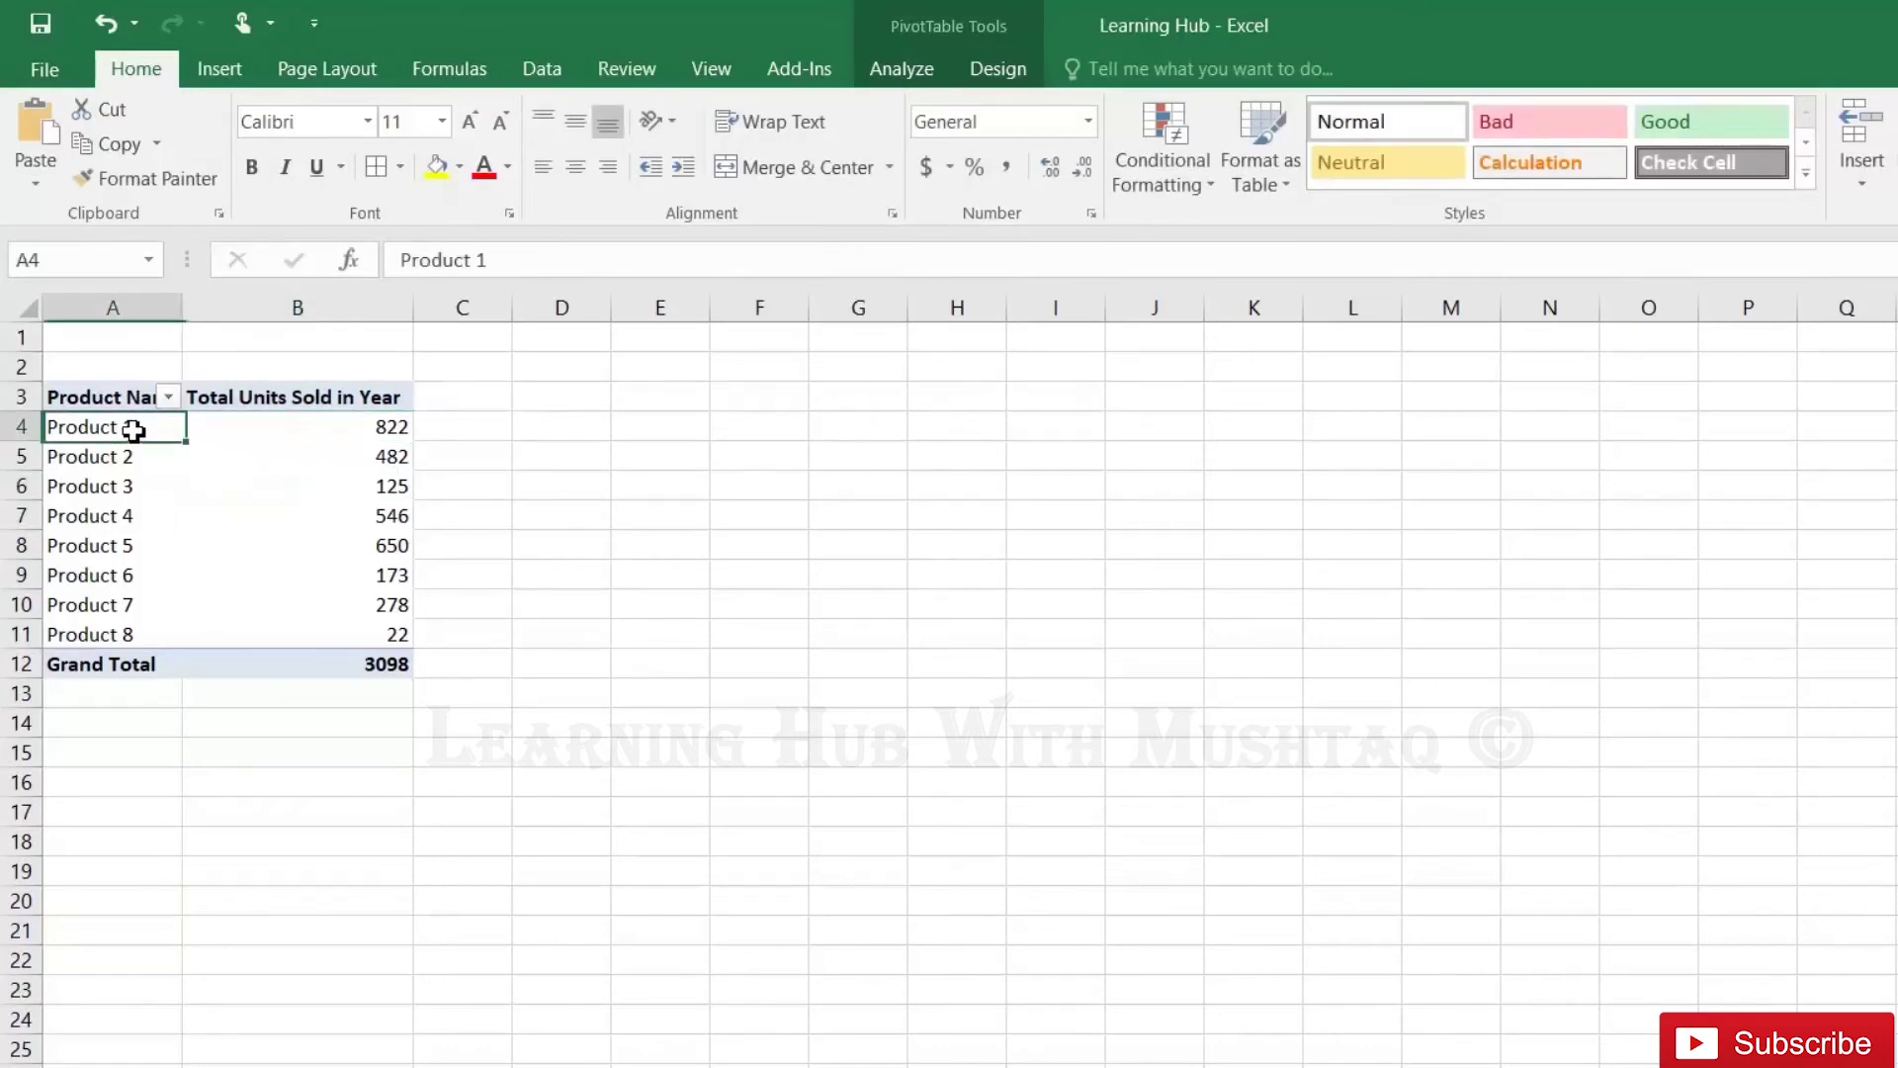
Insert the recommended column pivot chart of product totals, then drag it wider and taller
{"action": "left_click", "coordinate": [231, 82]}
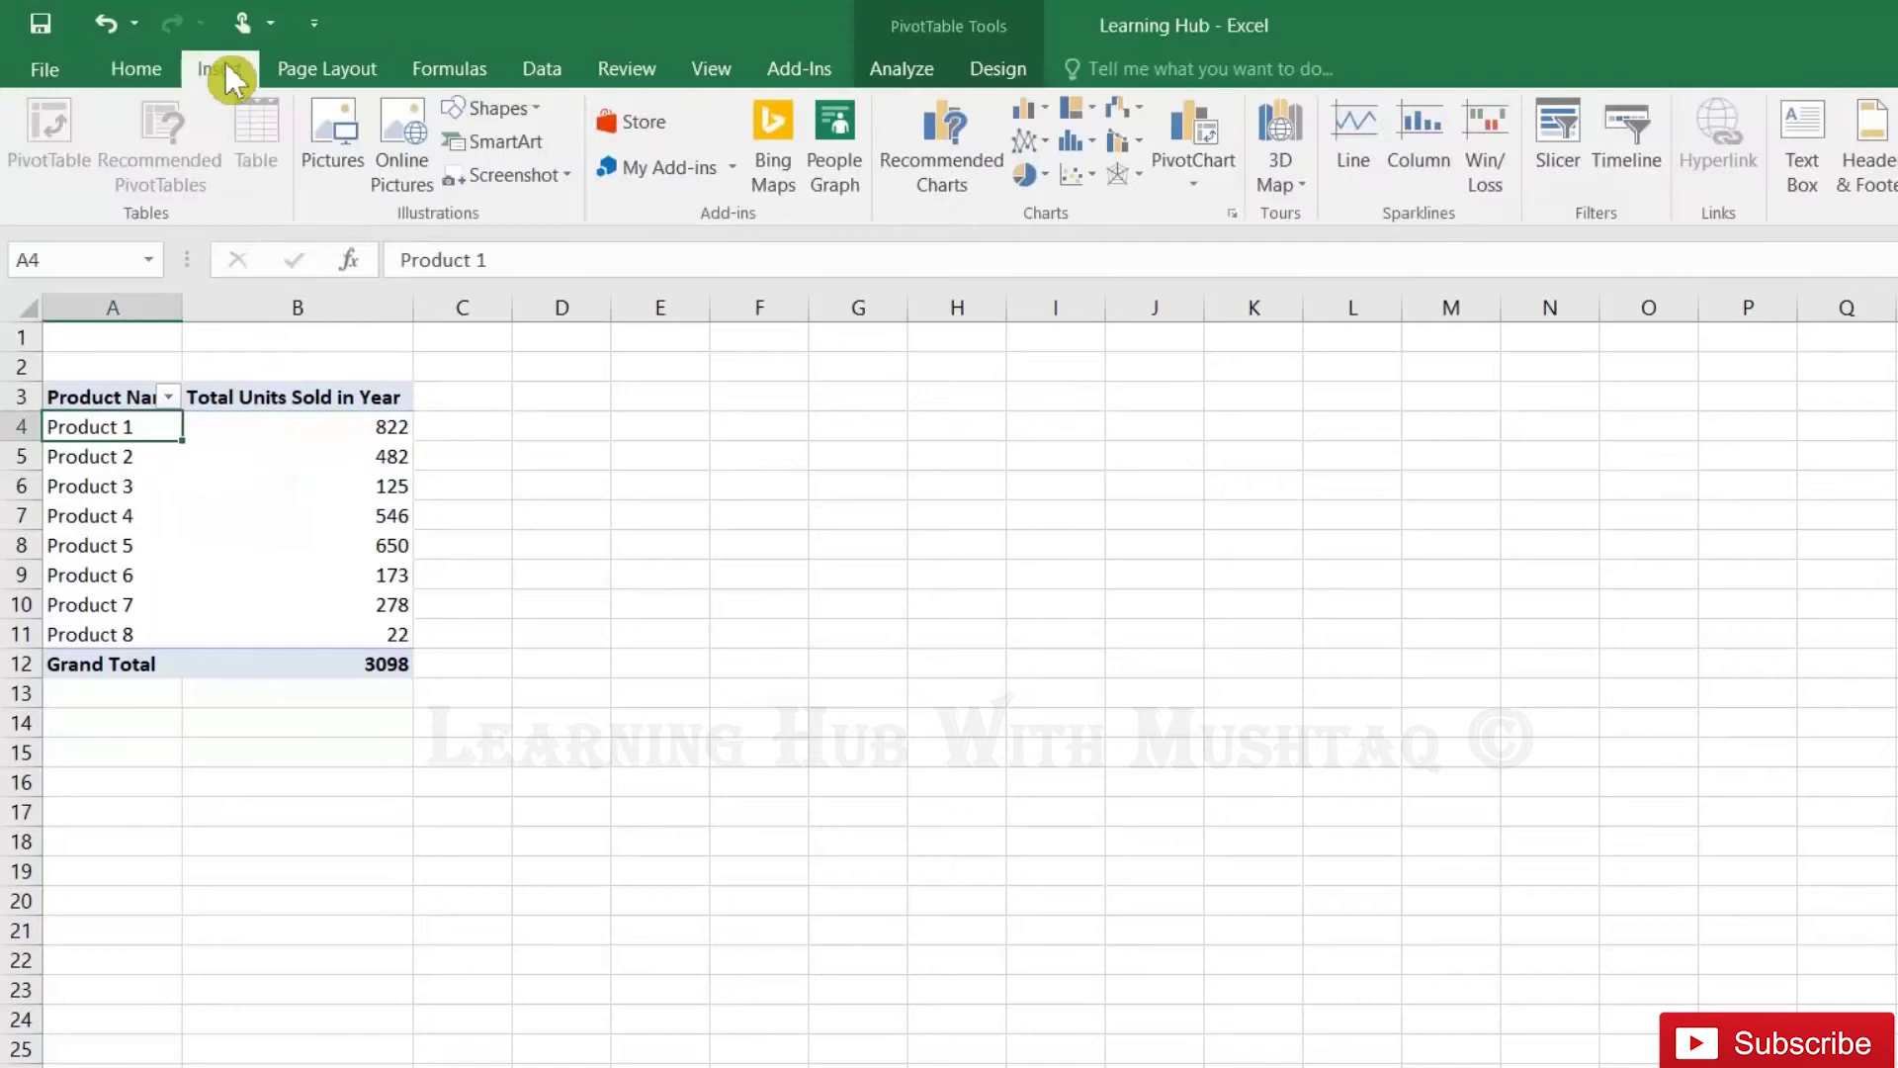
{"action": "left_click", "coordinate": [950, 178]}
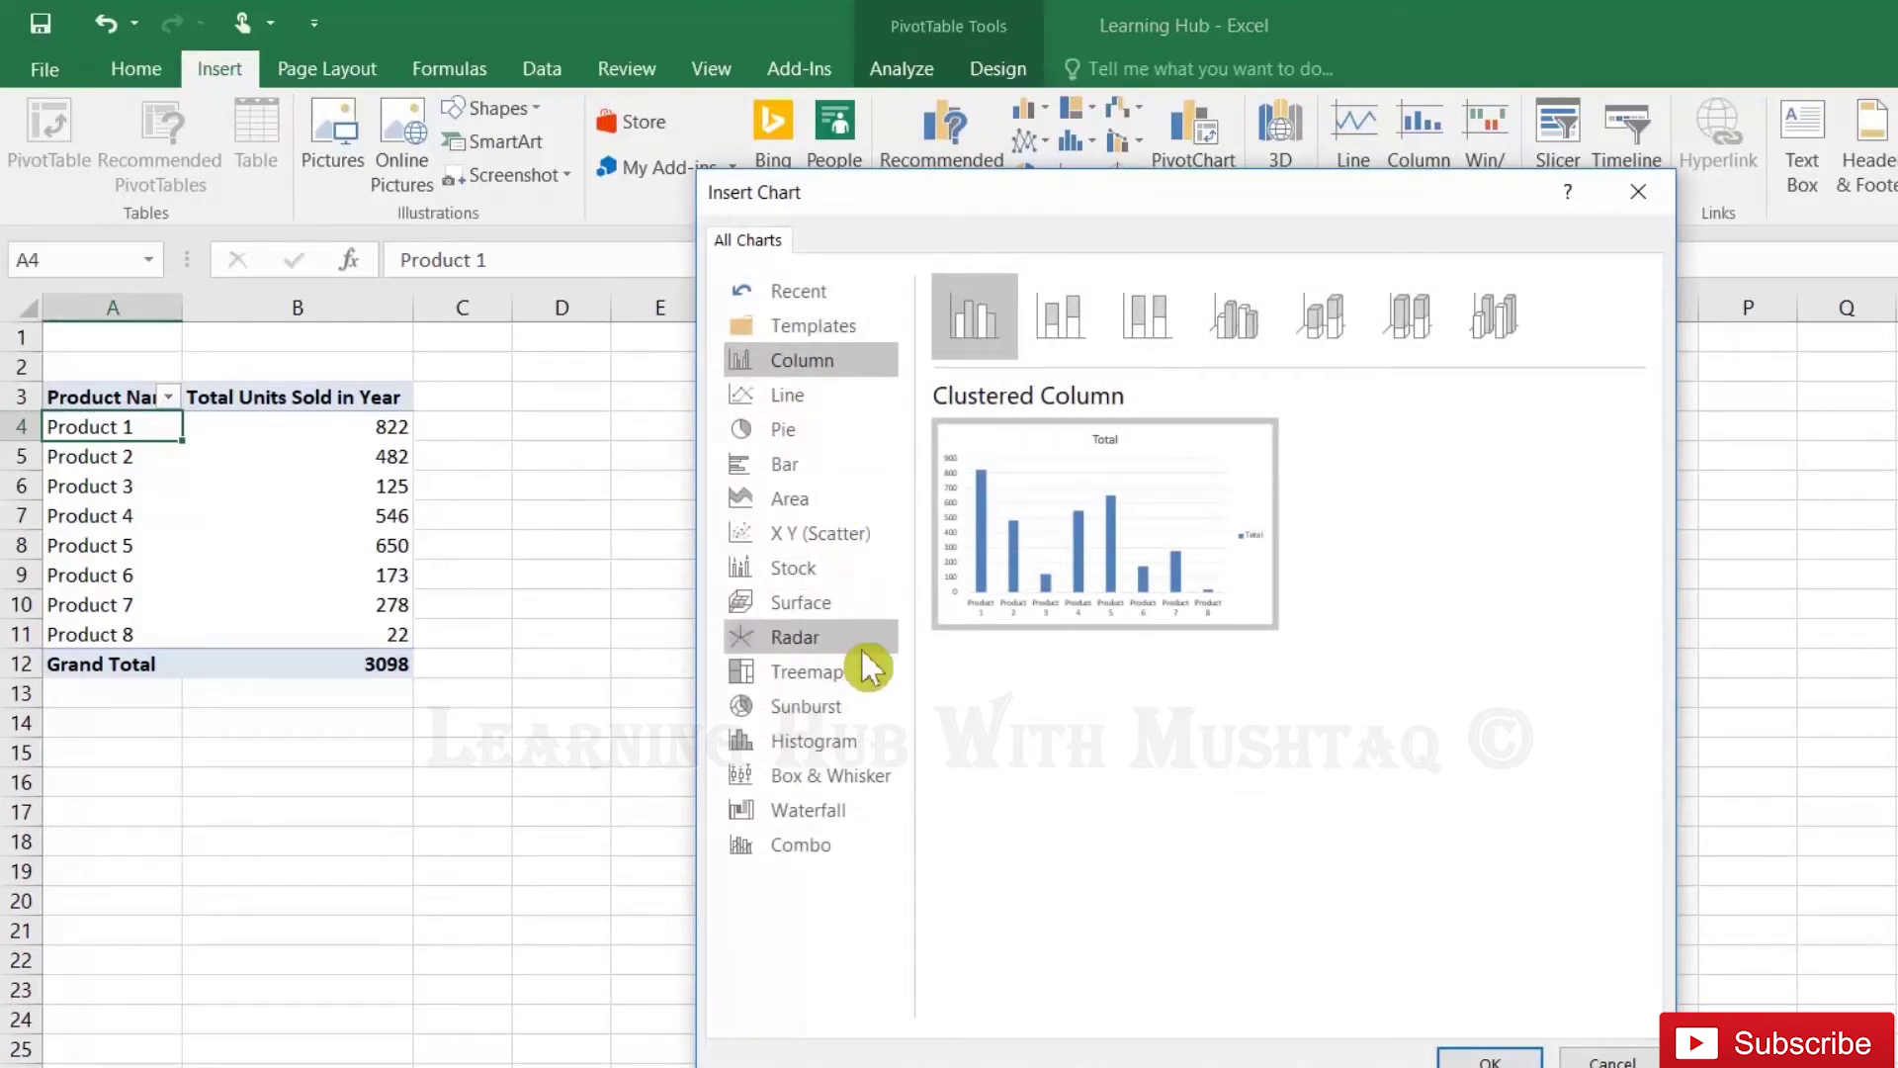
{"action": "double_click", "coordinate": [1172, 534]}
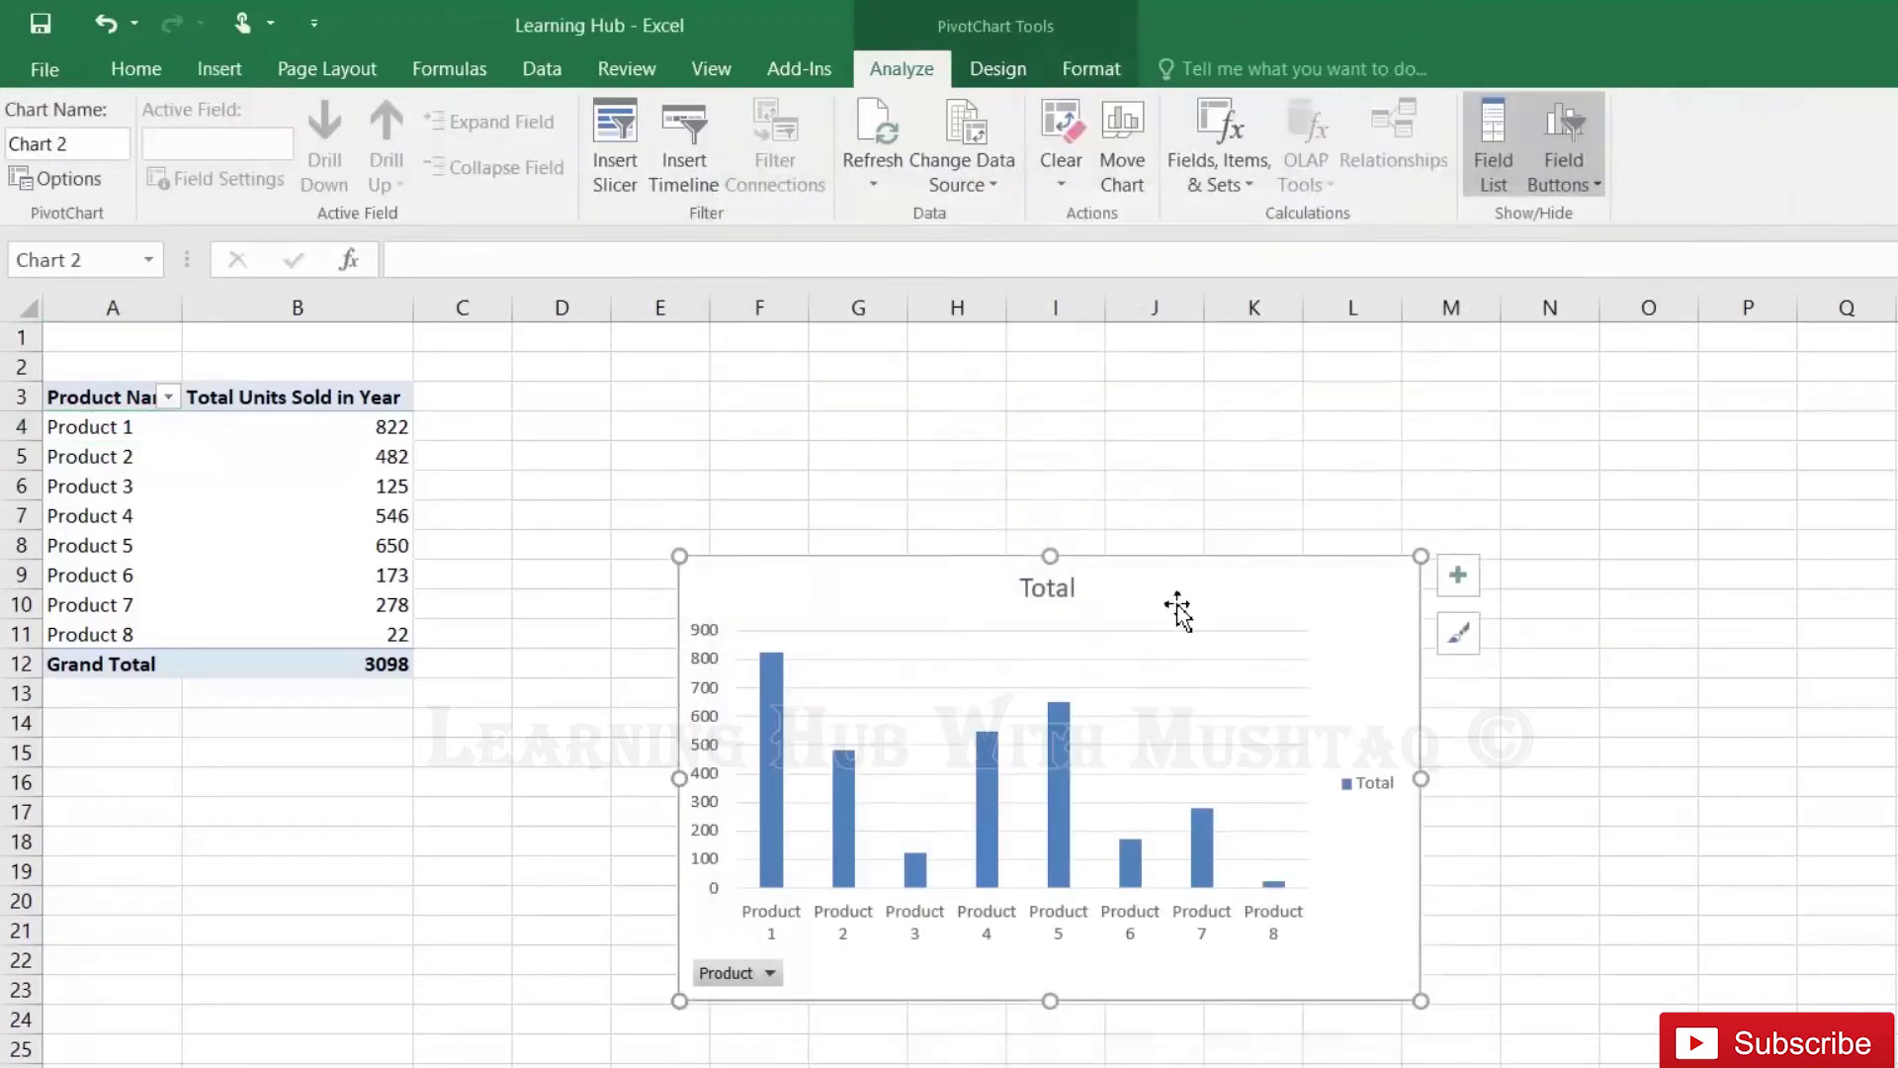
{"action": "mouse_move", "coordinate": [1421, 779]}
{"action": "left_mouse_down"}
{"action": "mouse_move", "coordinate": [1702, 779]}
{"action": "mouse_move", "coordinate": [1675, 779]}
{"action": "left_mouse_up"}
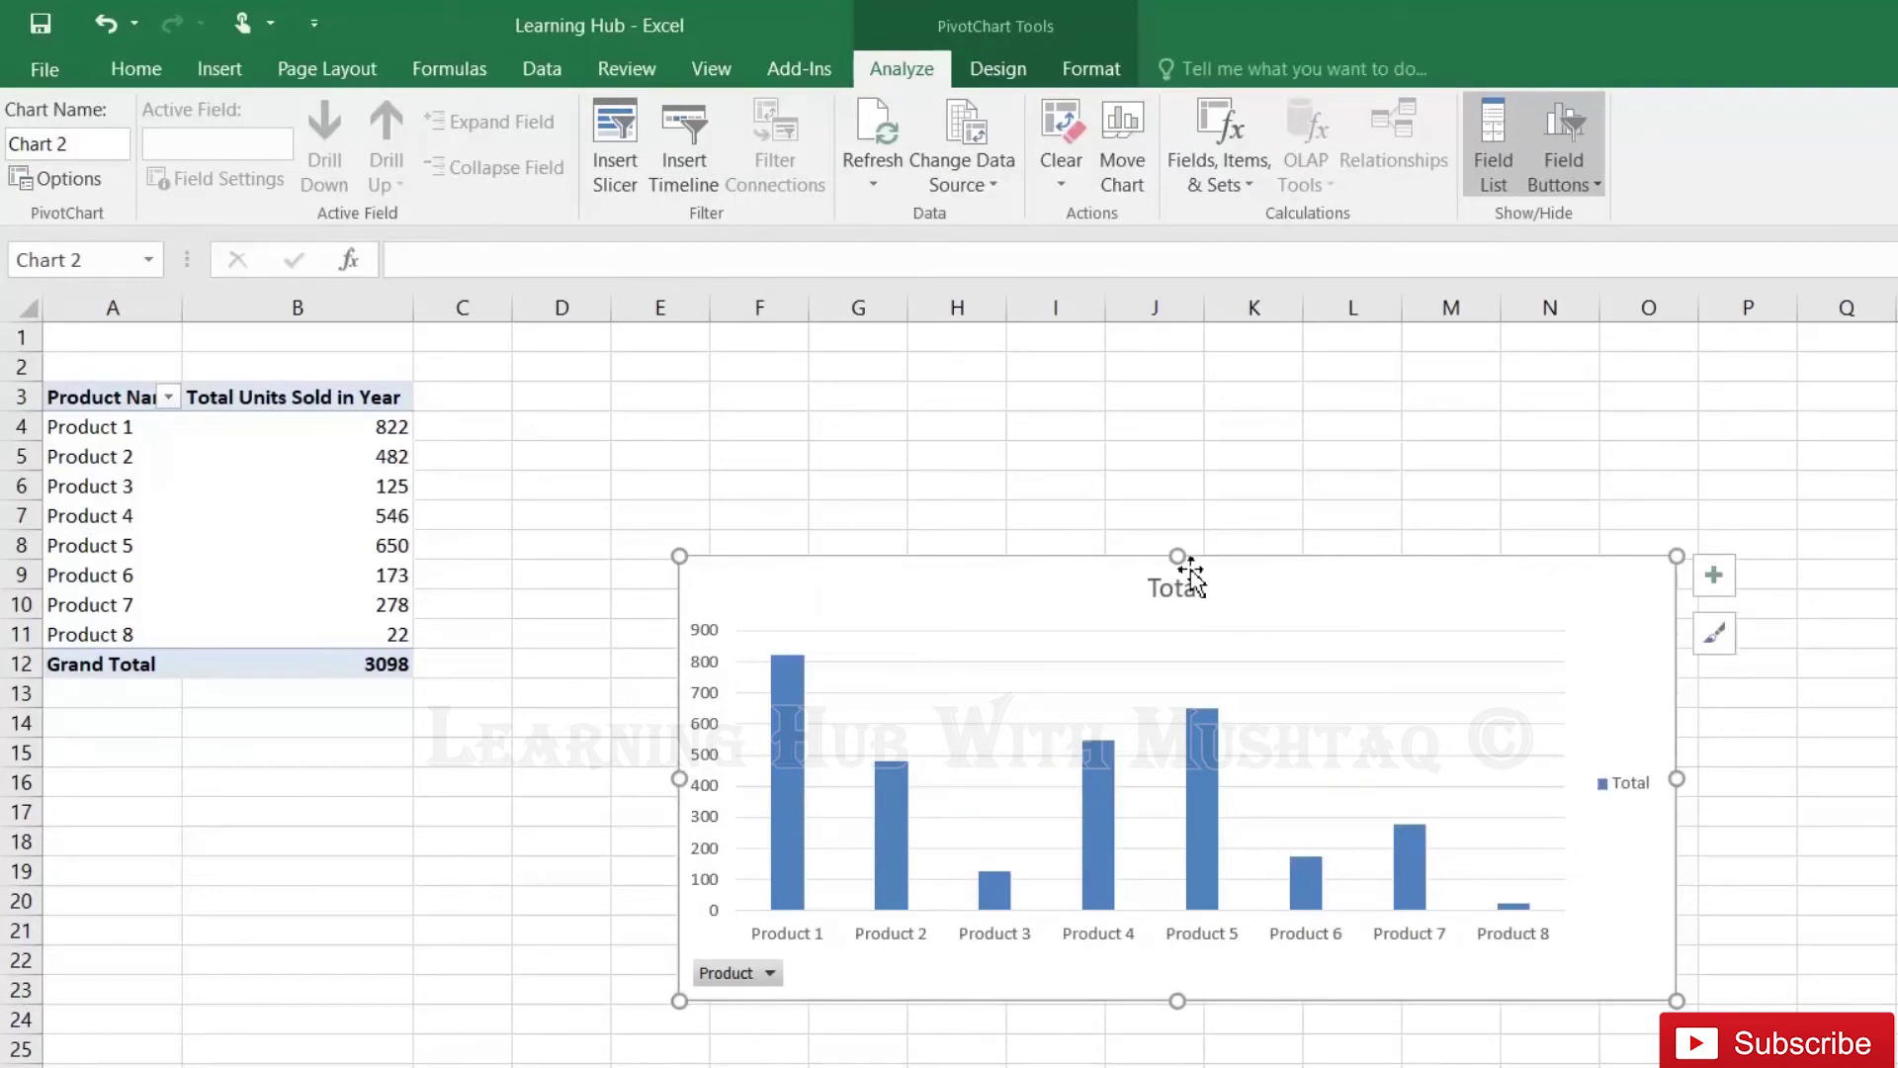
{"action": "left_click_drag", "start_coordinate": [1176, 557], "coordinate": [1176, 455]}
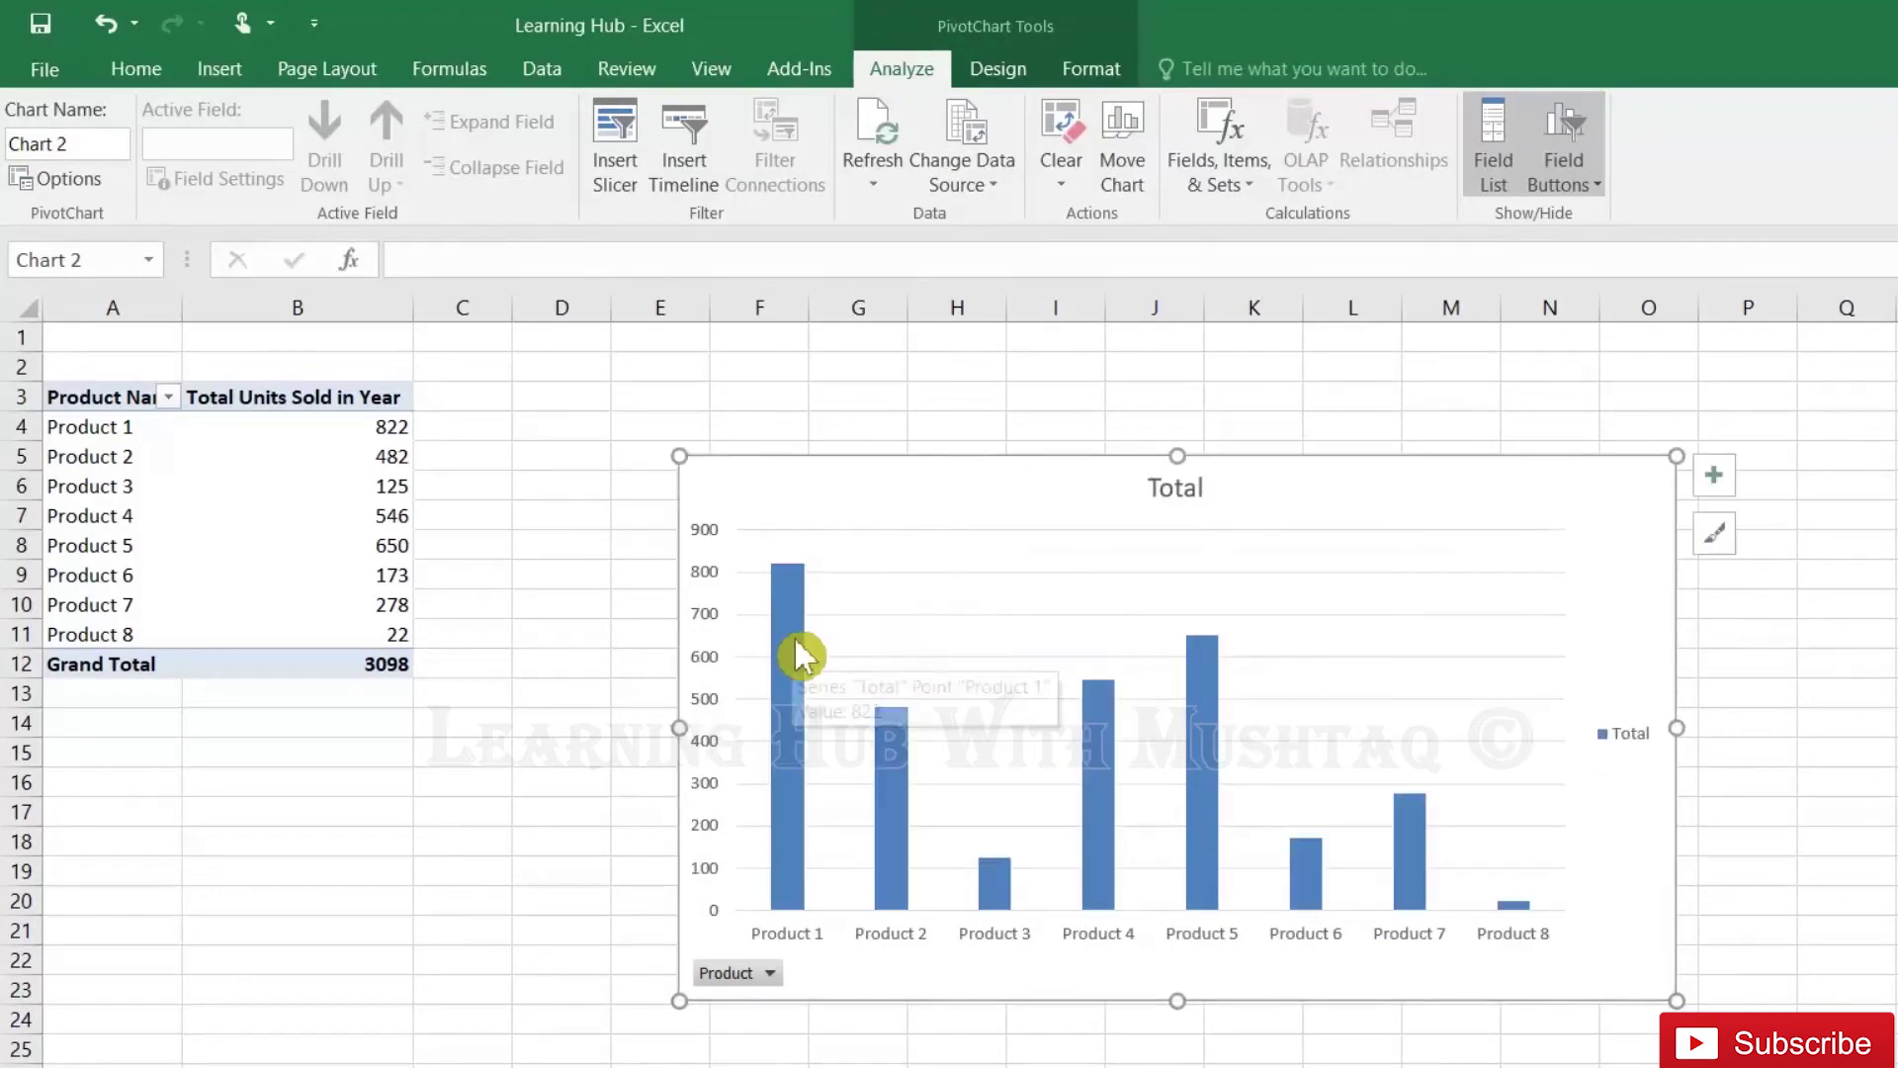
{"action": "mouse_move", "coordinate": [786, 741]}
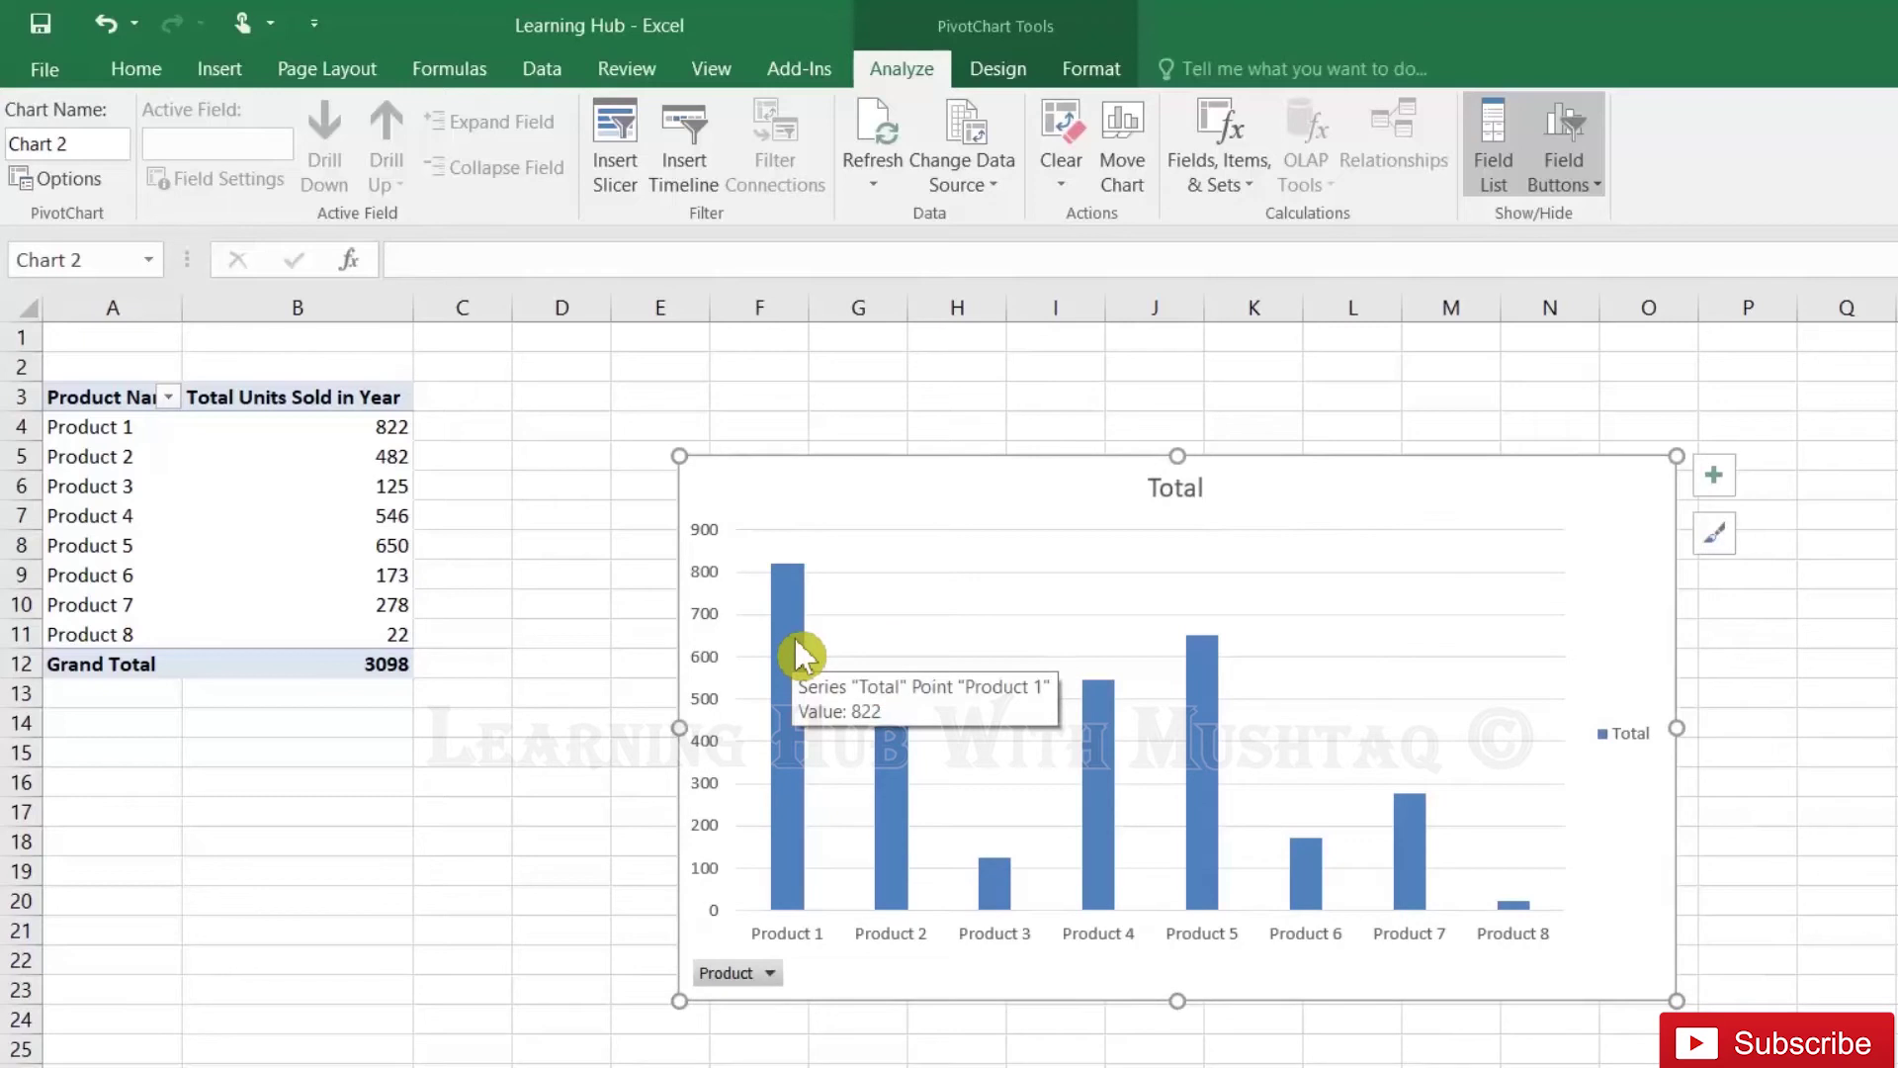
Add value labels to the product columns, edit the chart title, and select quarterly data A3:B7
{"action": "right_click", "coordinate": [801, 655]}
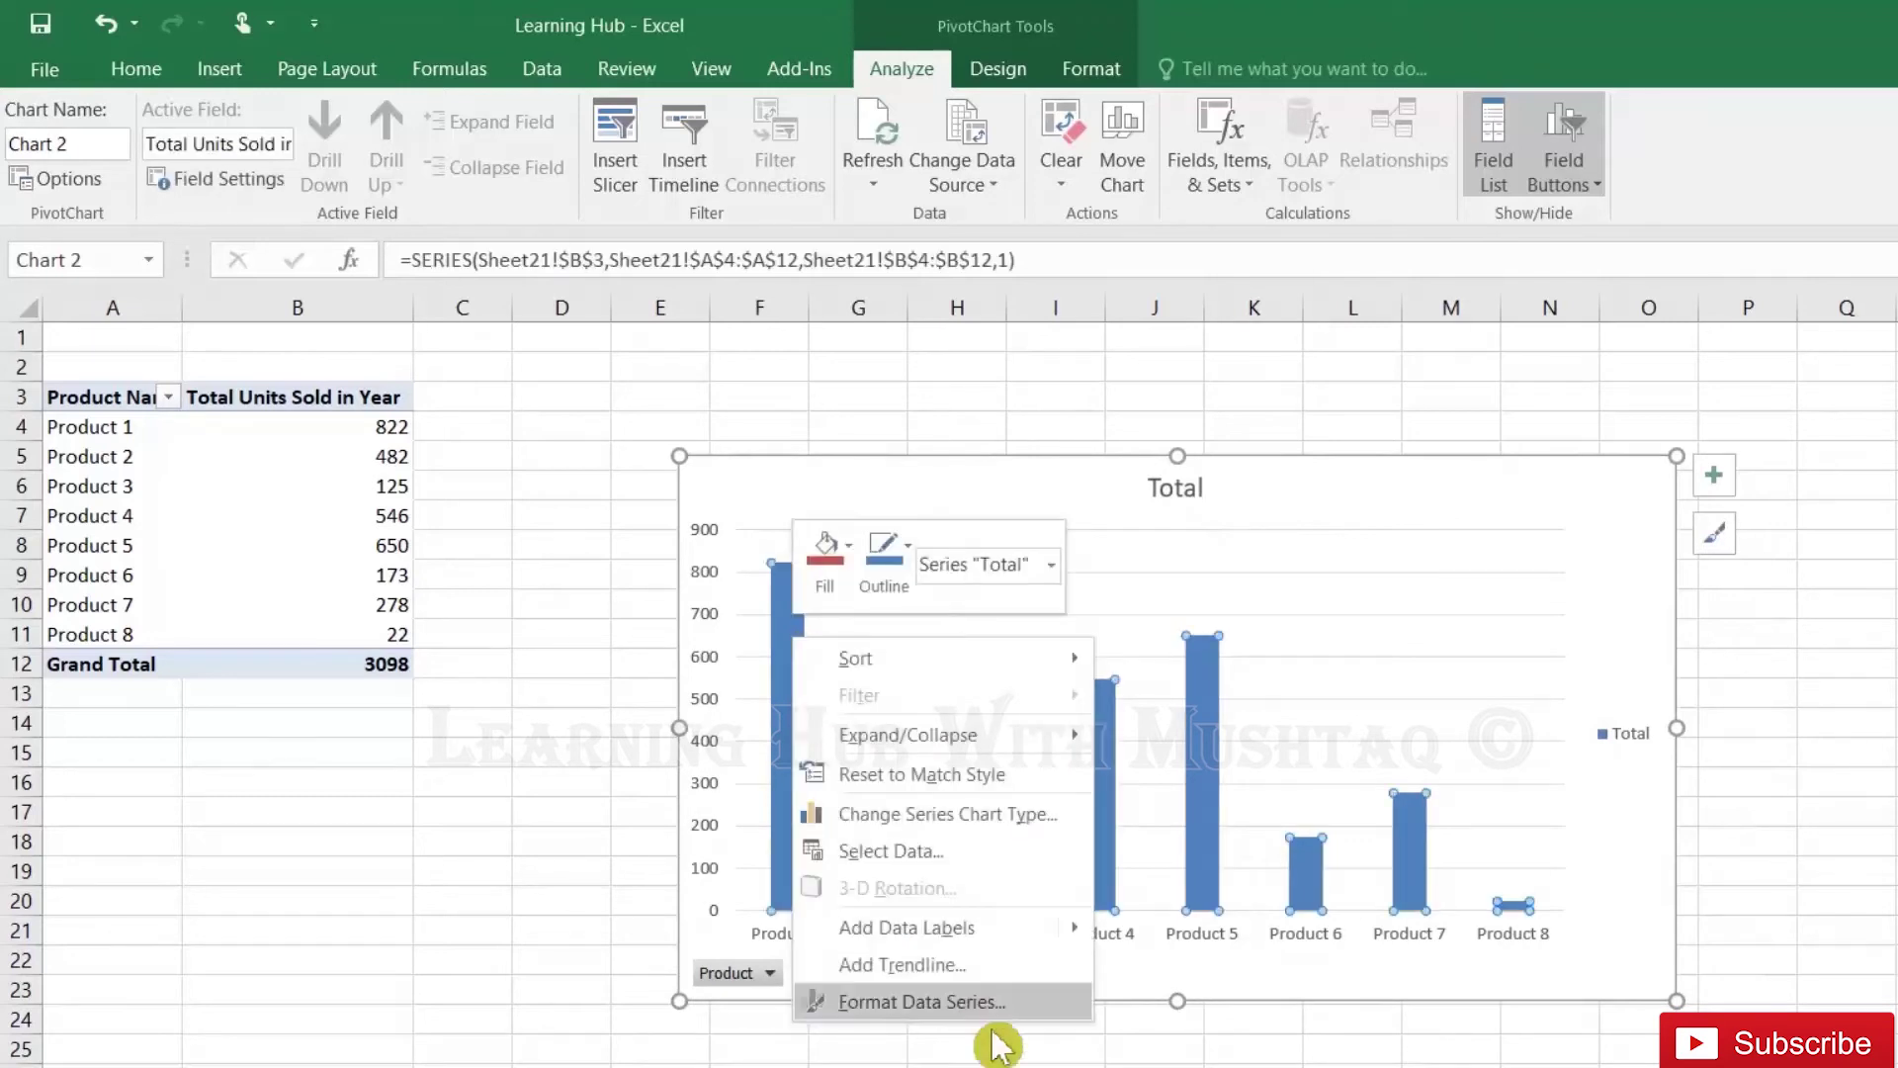
{"action": "mouse_move", "coordinate": [907, 927]}
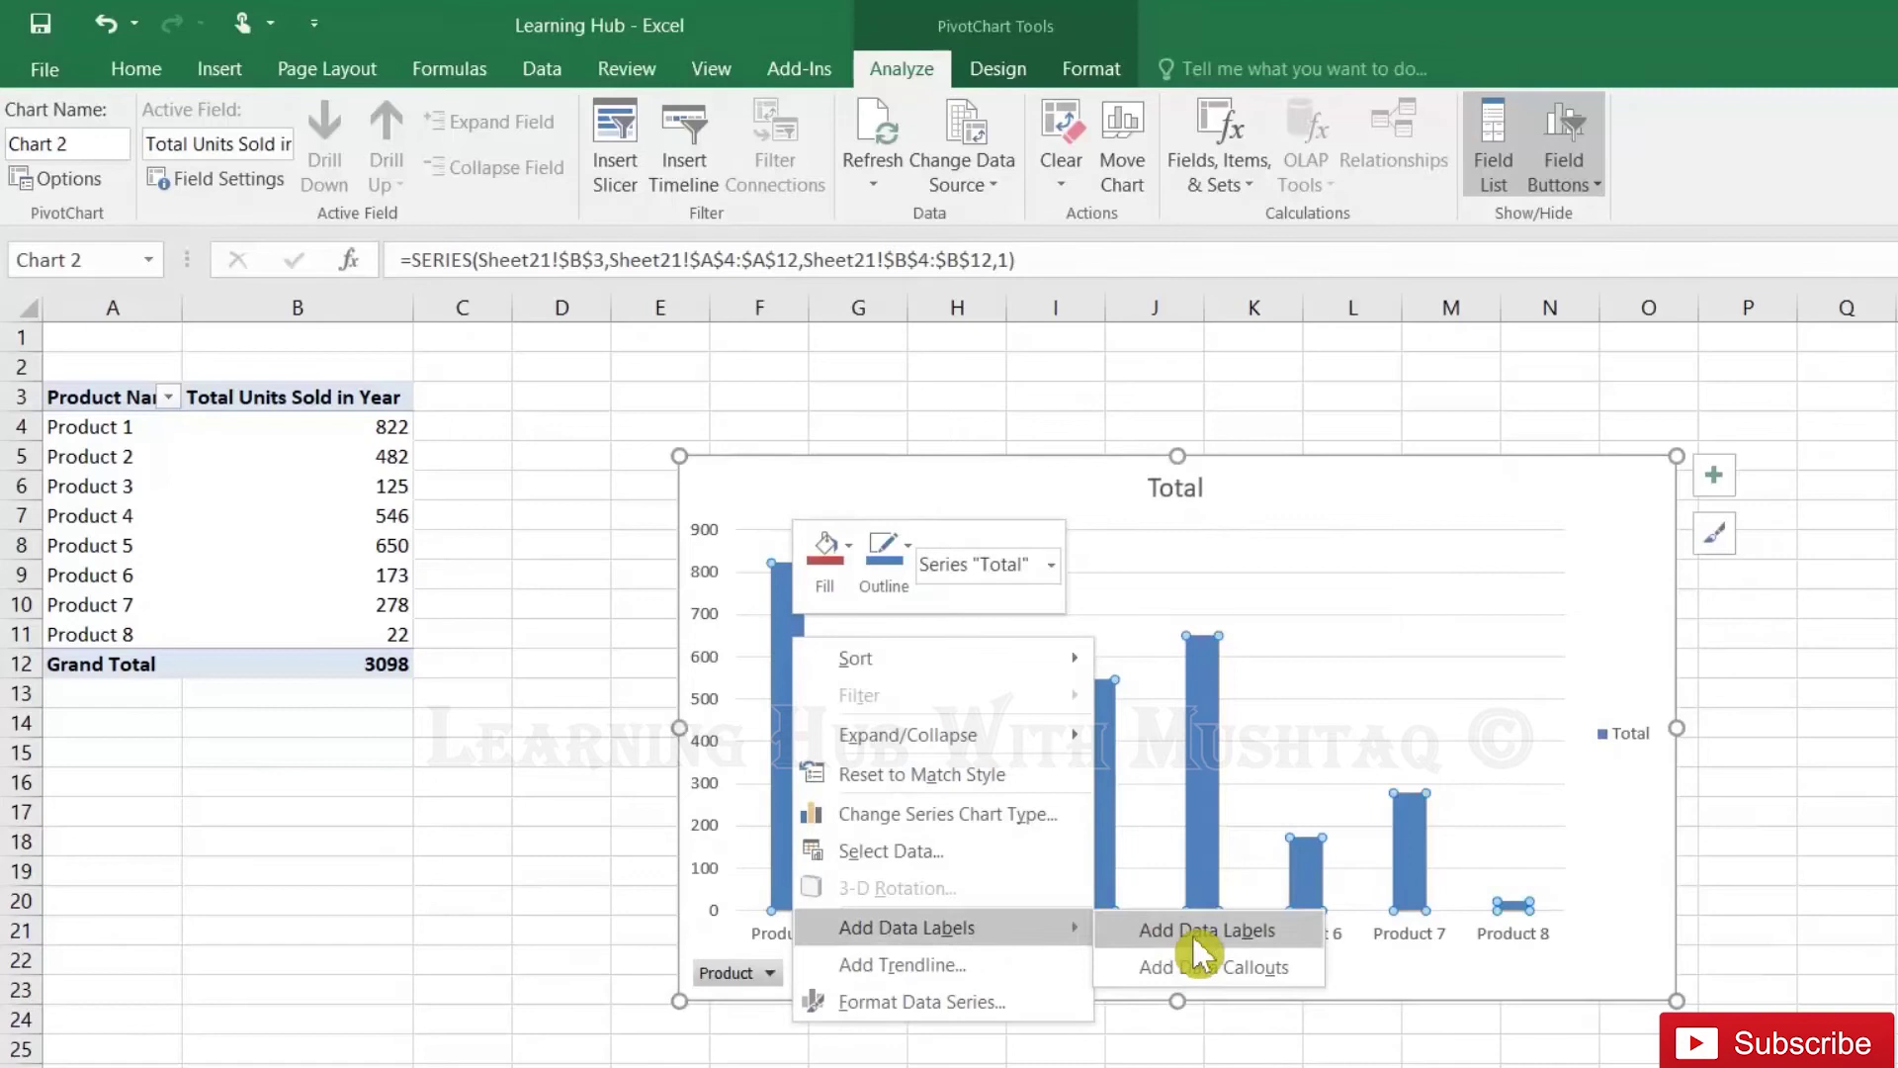
{"action": "left_click", "coordinate": [1195, 934]}
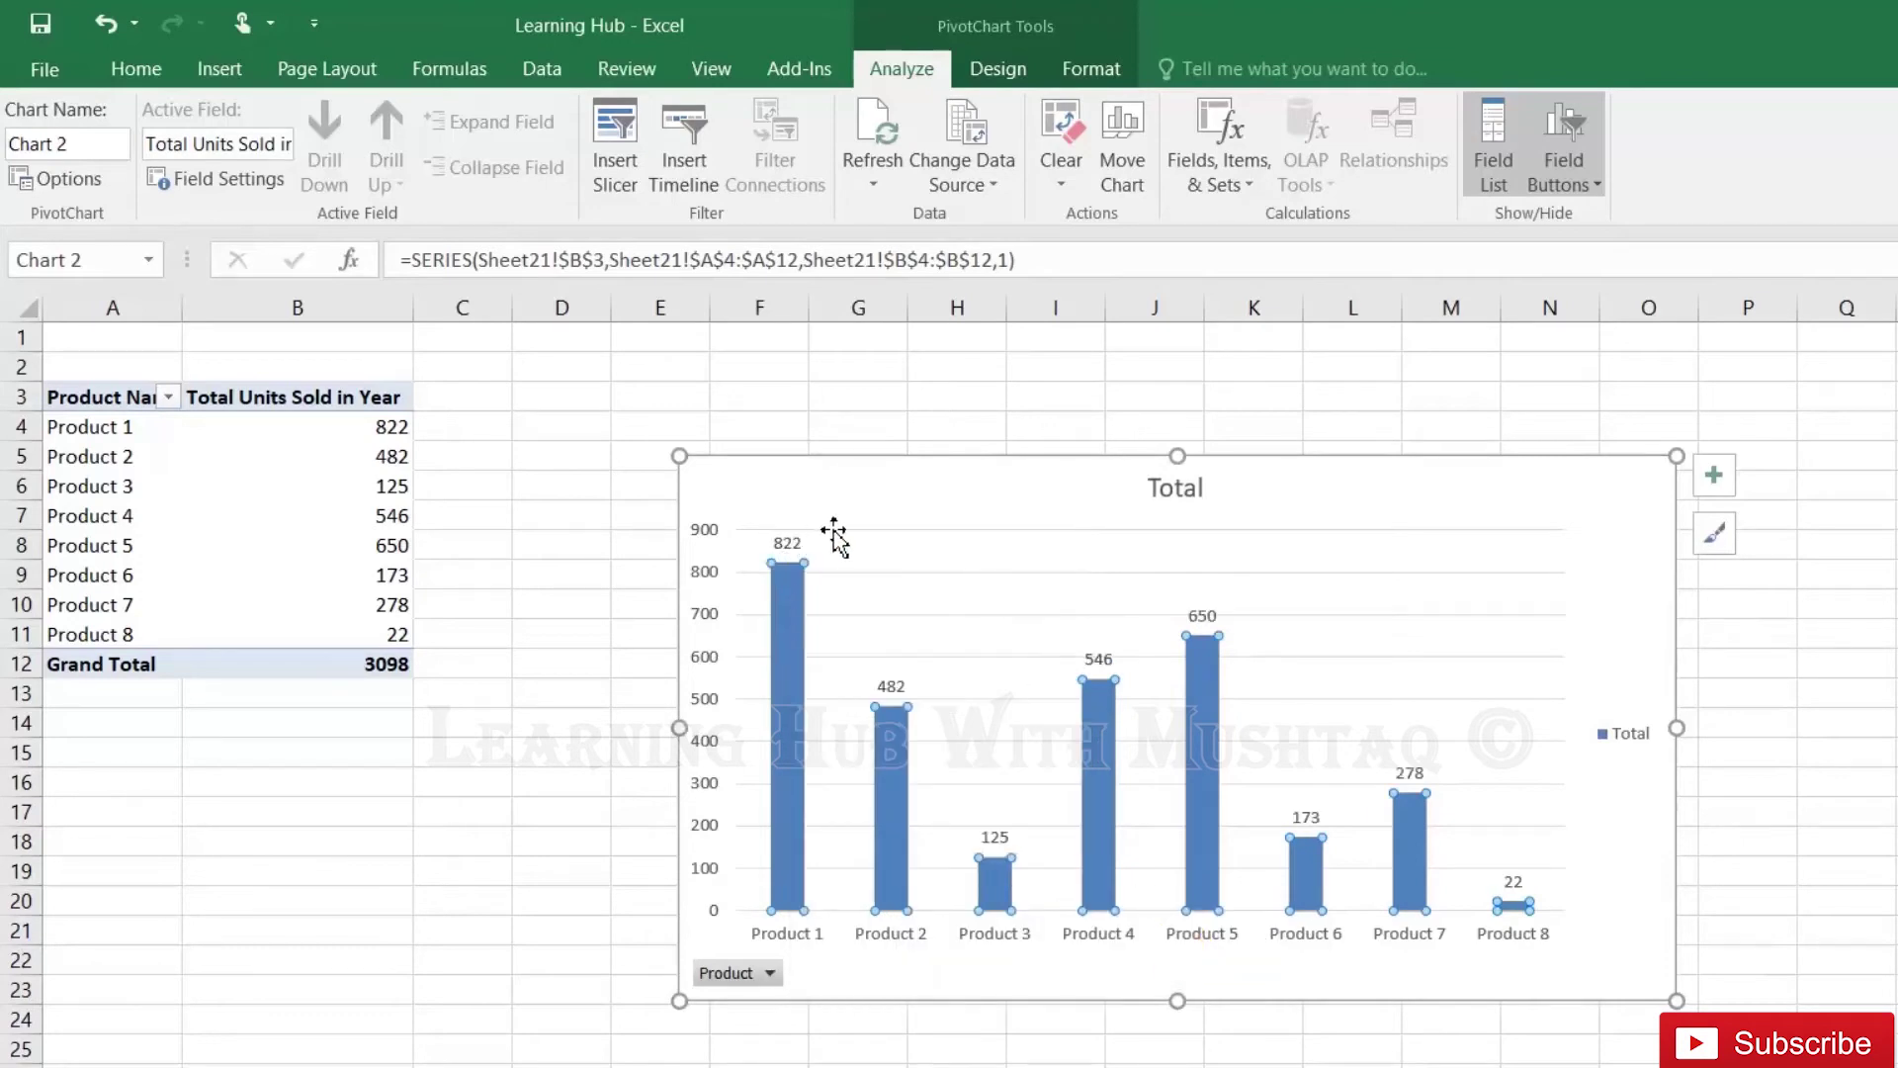
{"action": "left_click", "coordinate": [1195, 491]}
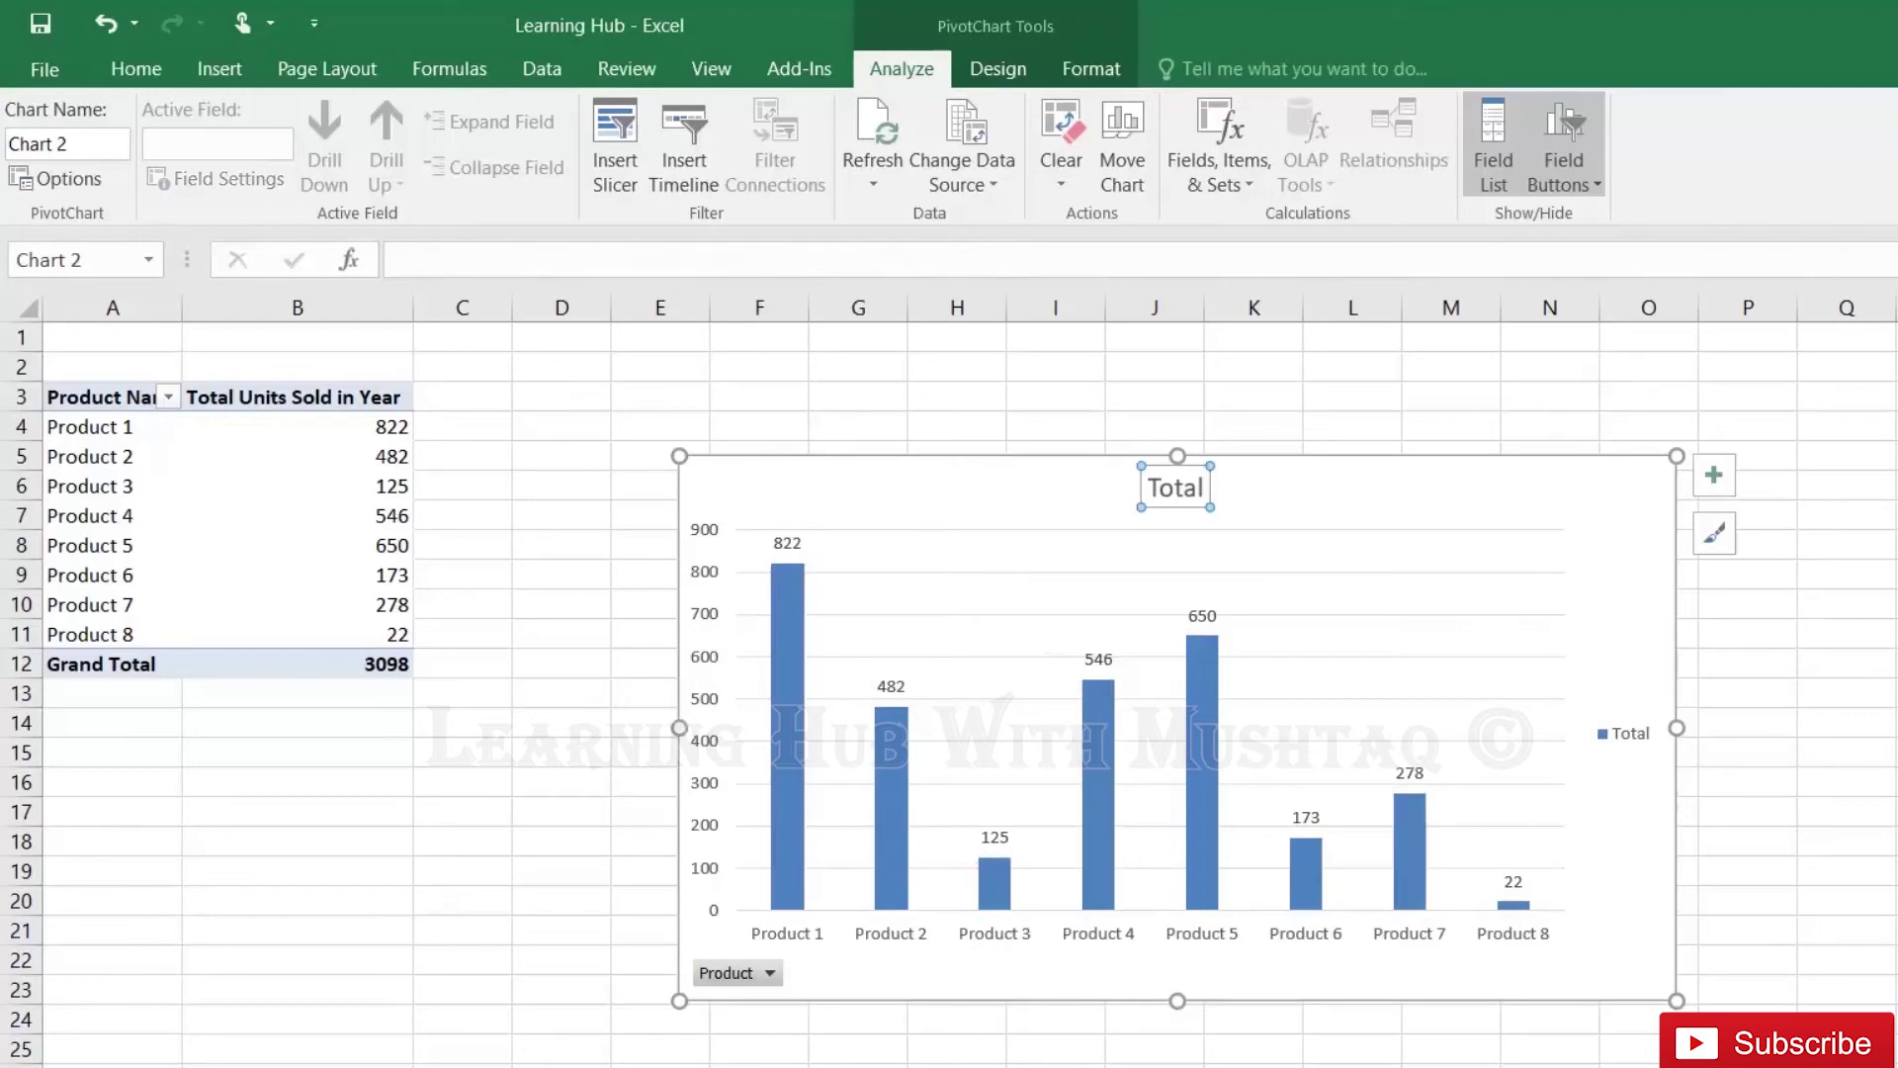
{"action": "double_click", "coordinate": [1195, 494]}
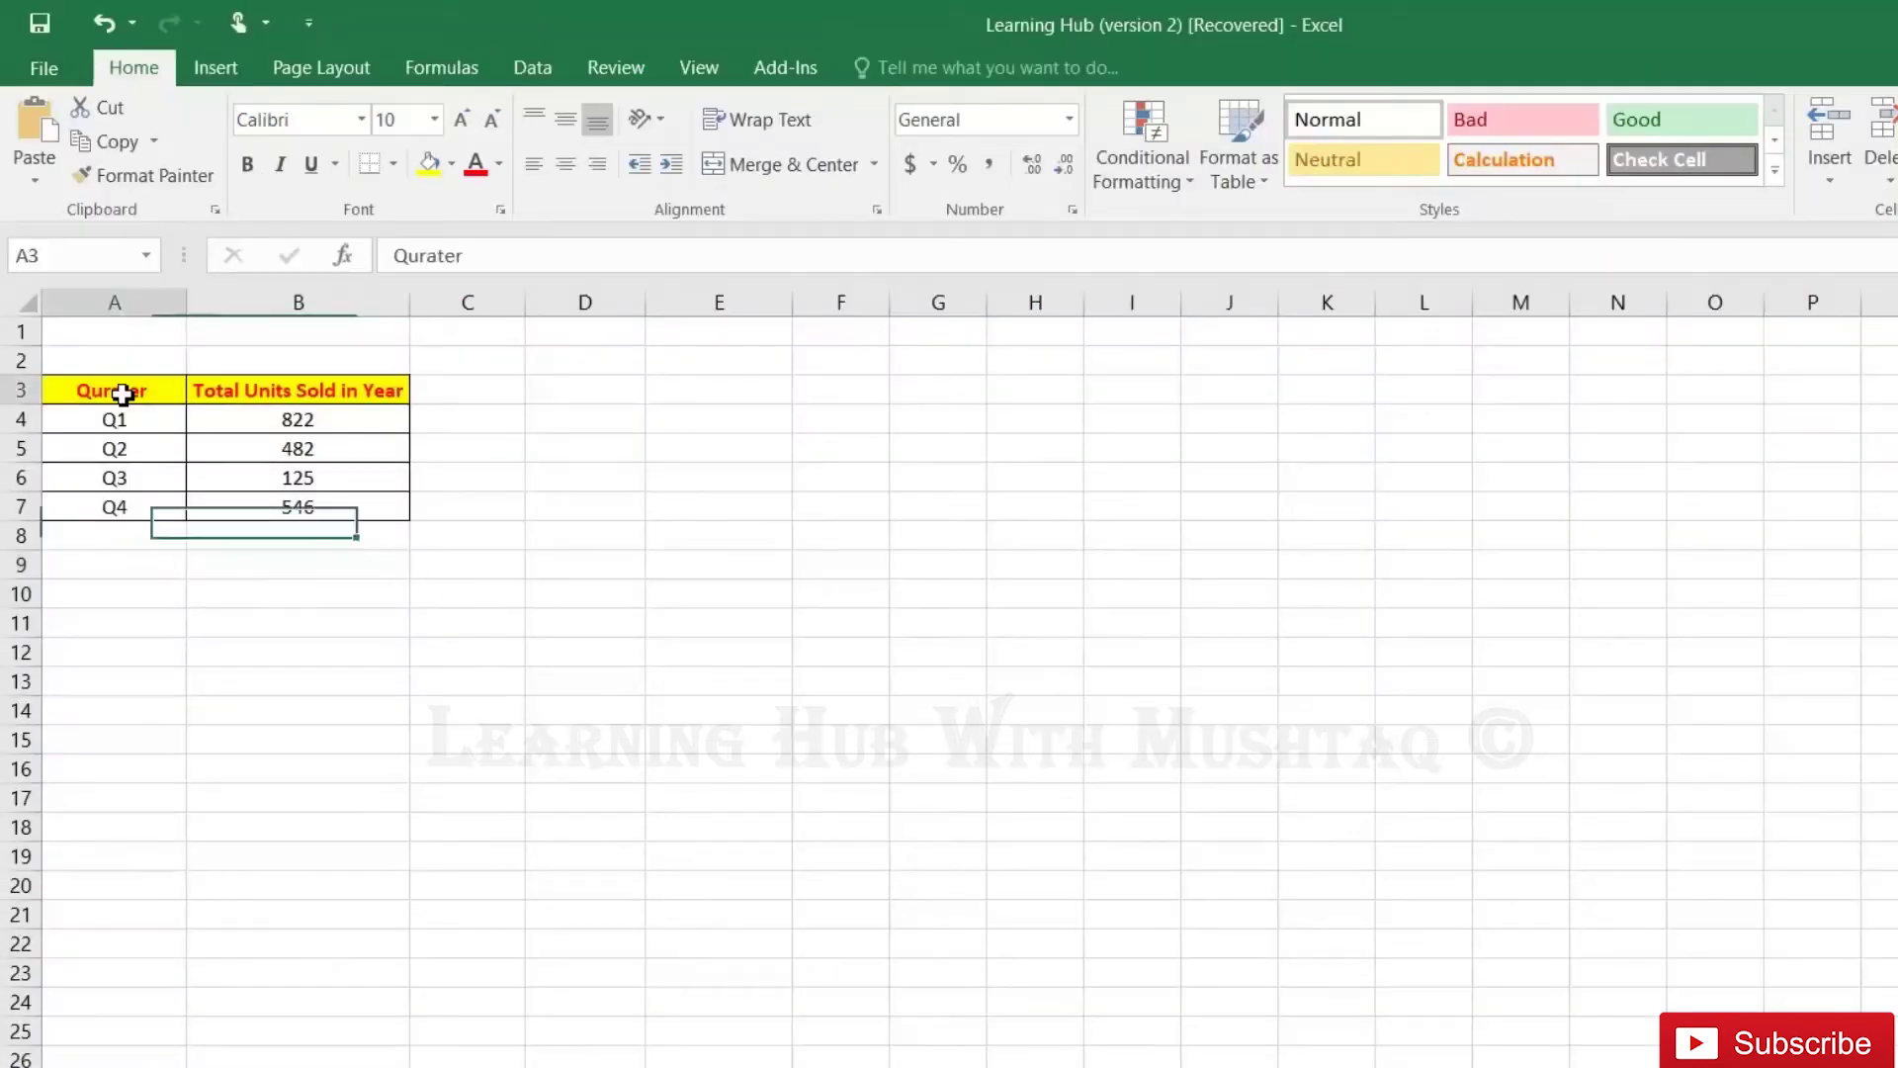
{"action": "left_click_drag", "start_coordinate": [128, 389], "coordinate": [263, 500]}
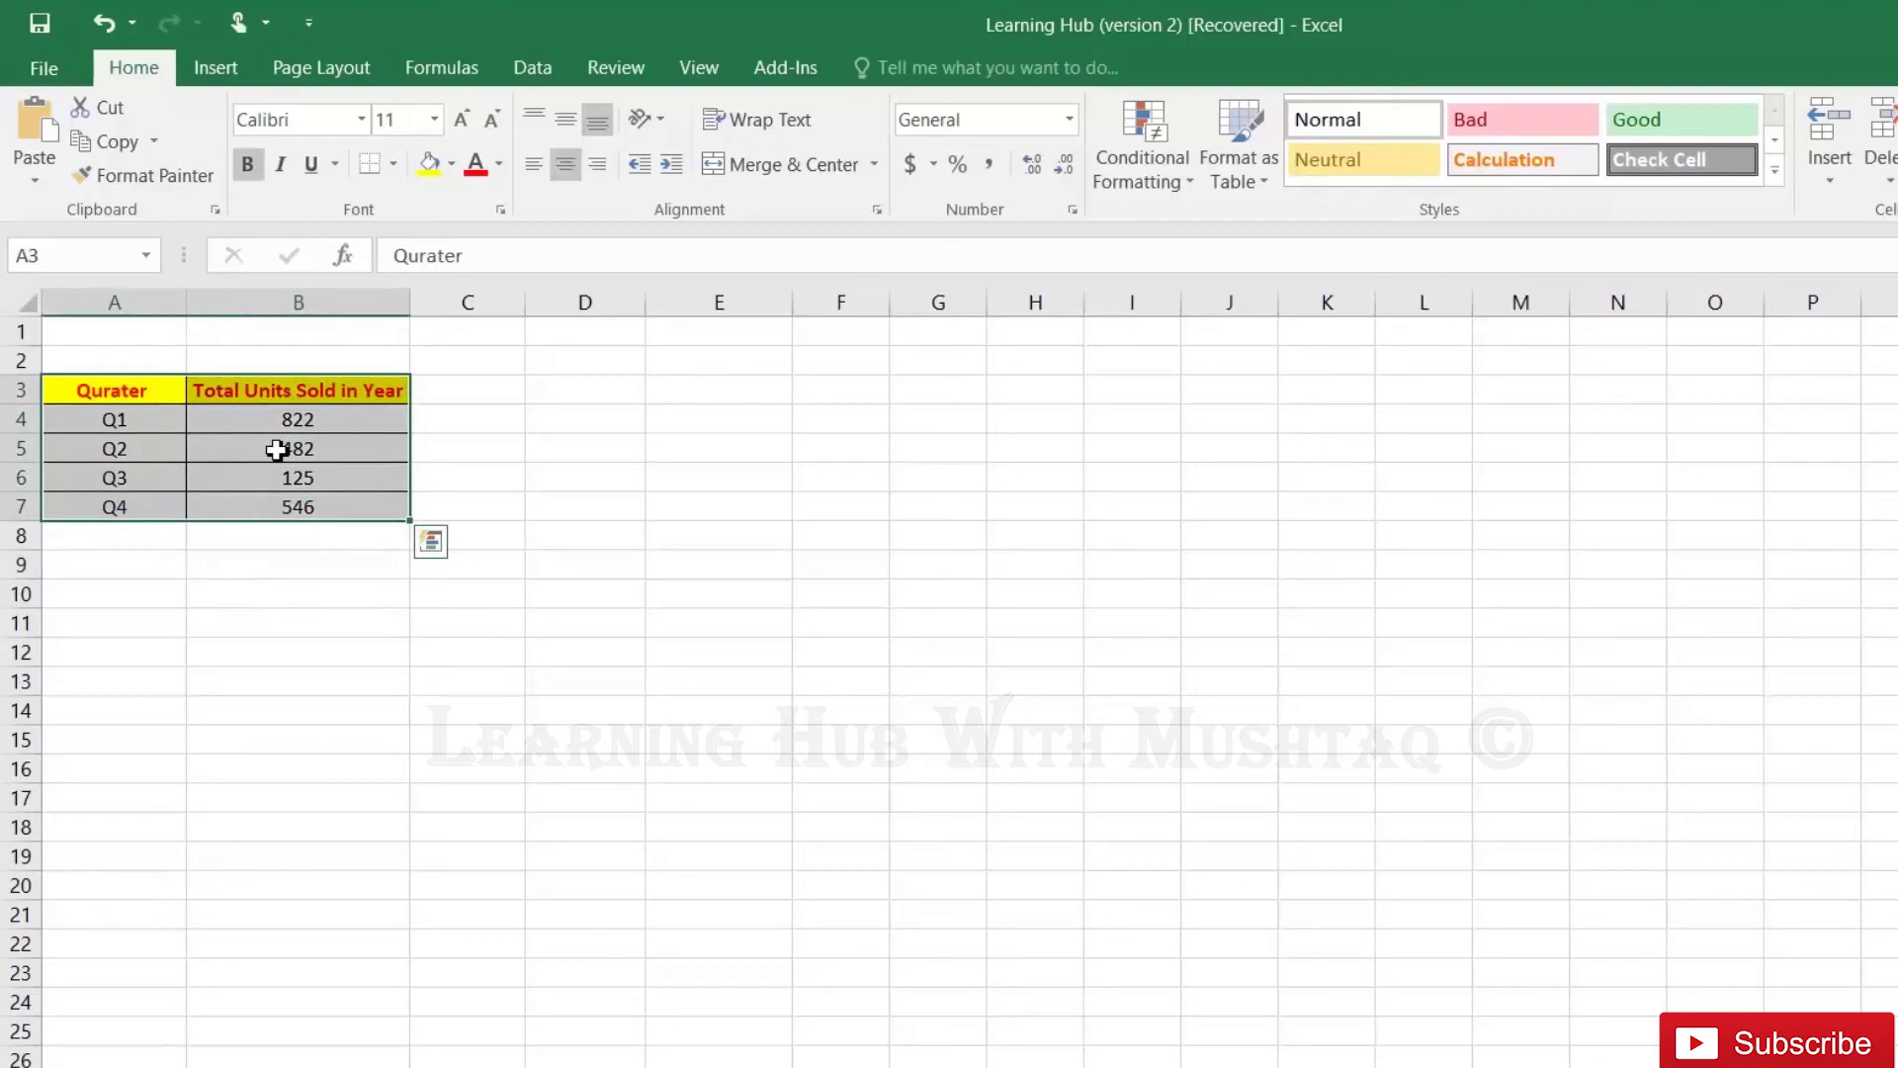
Insert a Clustered Column chart of the Q1–Q4 units and widen it to the left
{"action": "left_click", "coordinate": [238, 58]}
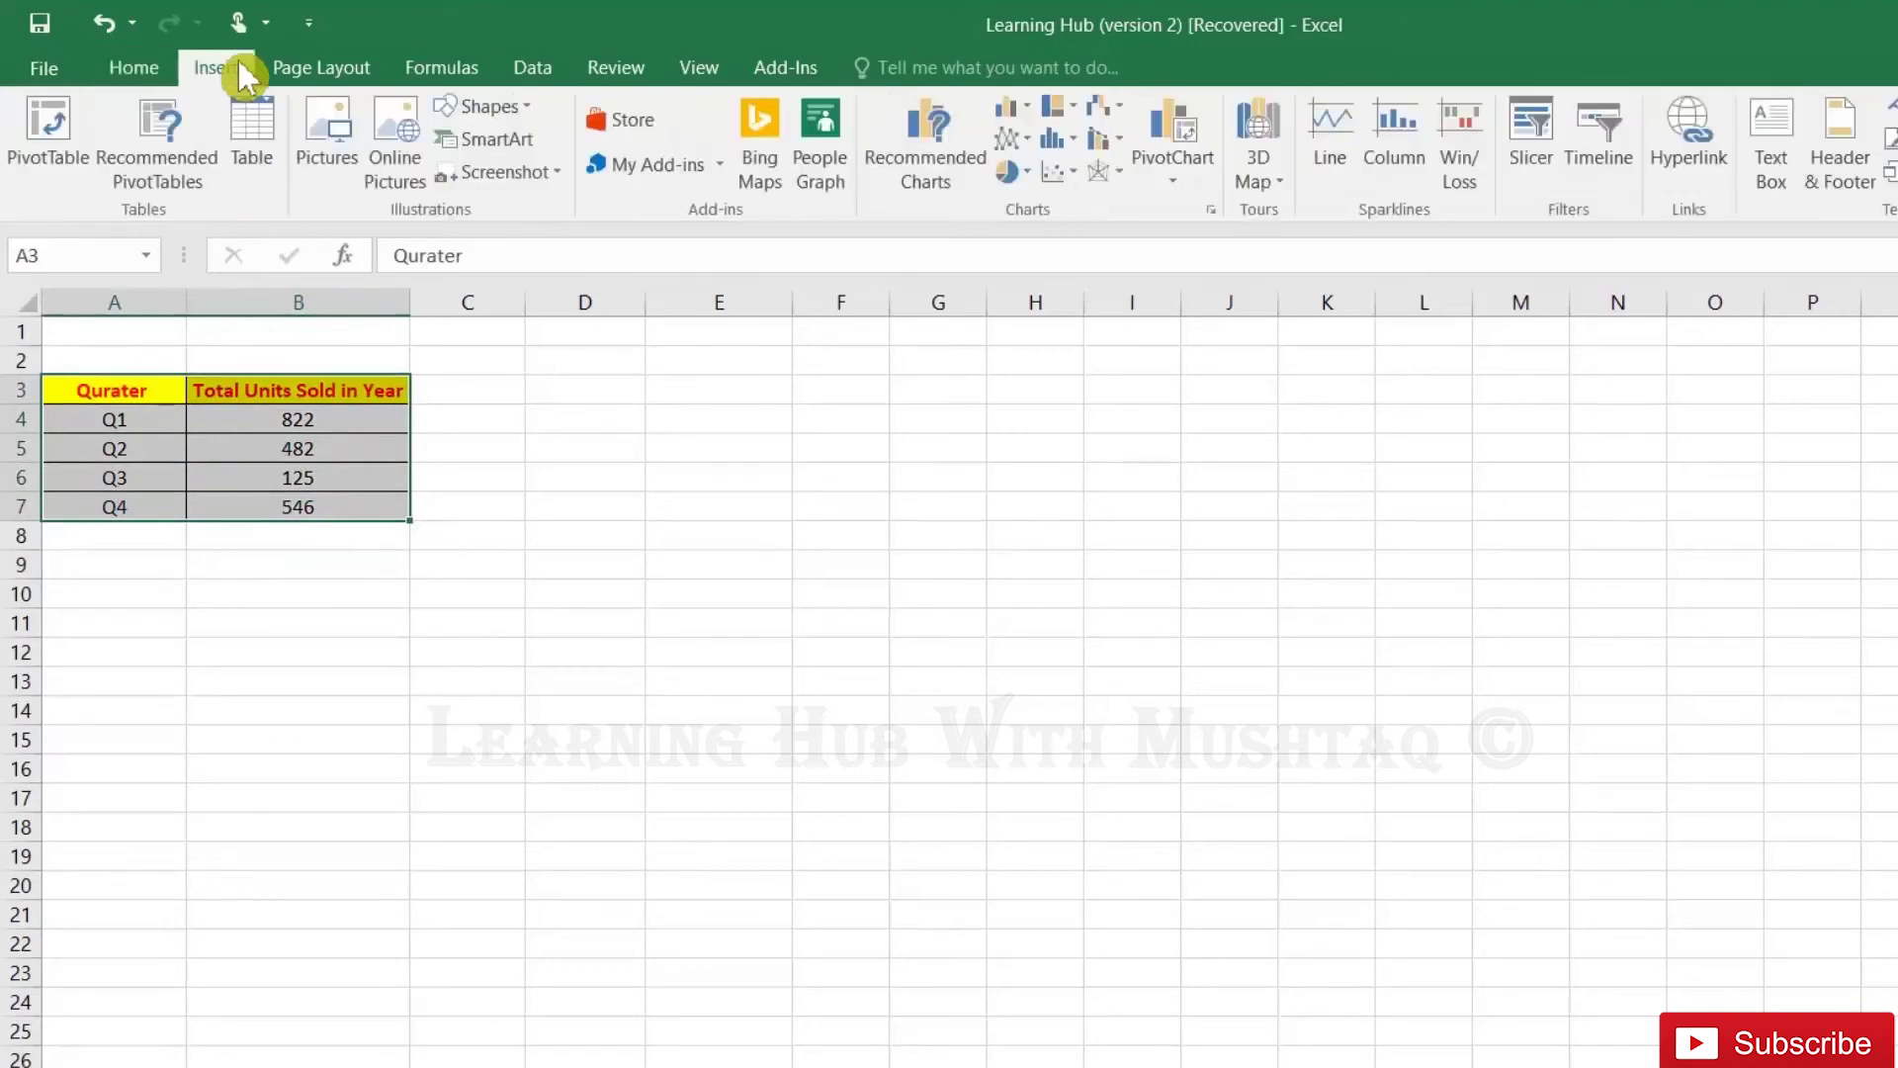
{"action": "left_click", "coordinate": [957, 163]}
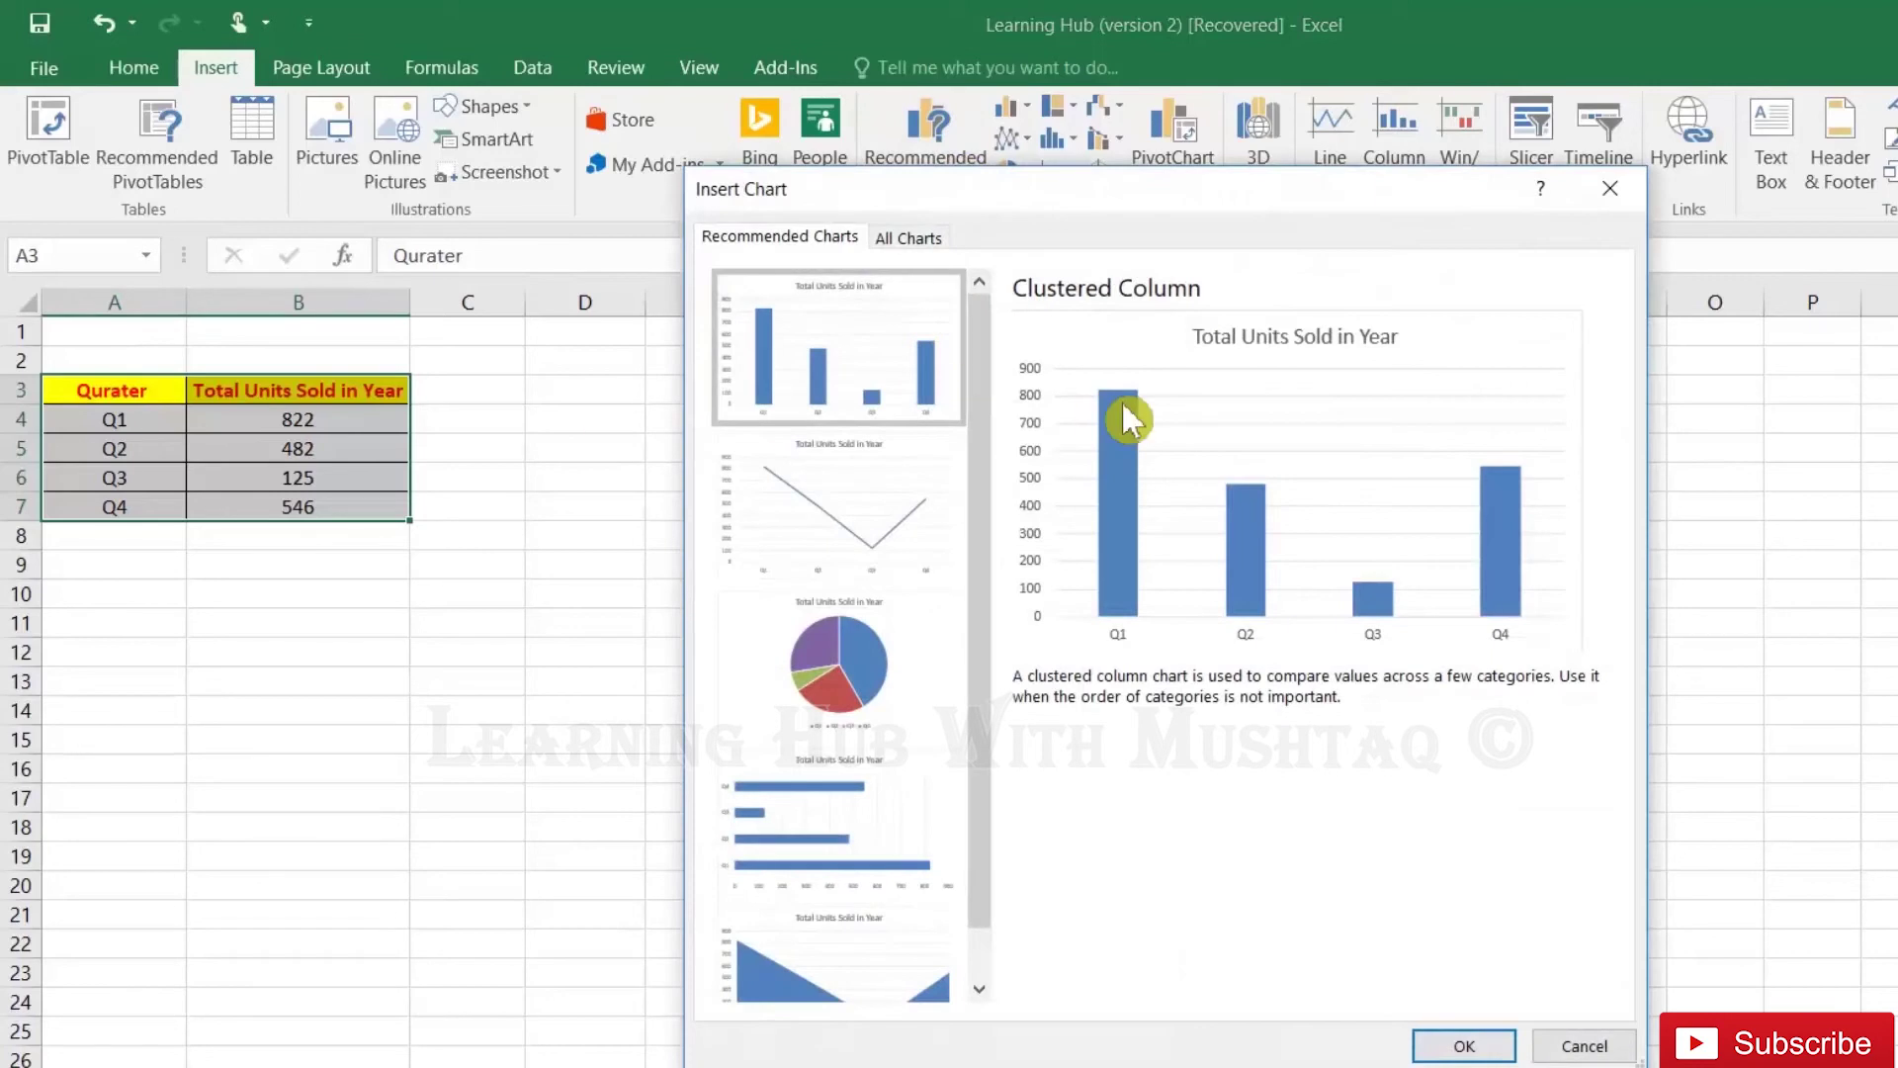
{"action": "left_click", "coordinate": [907, 237]}
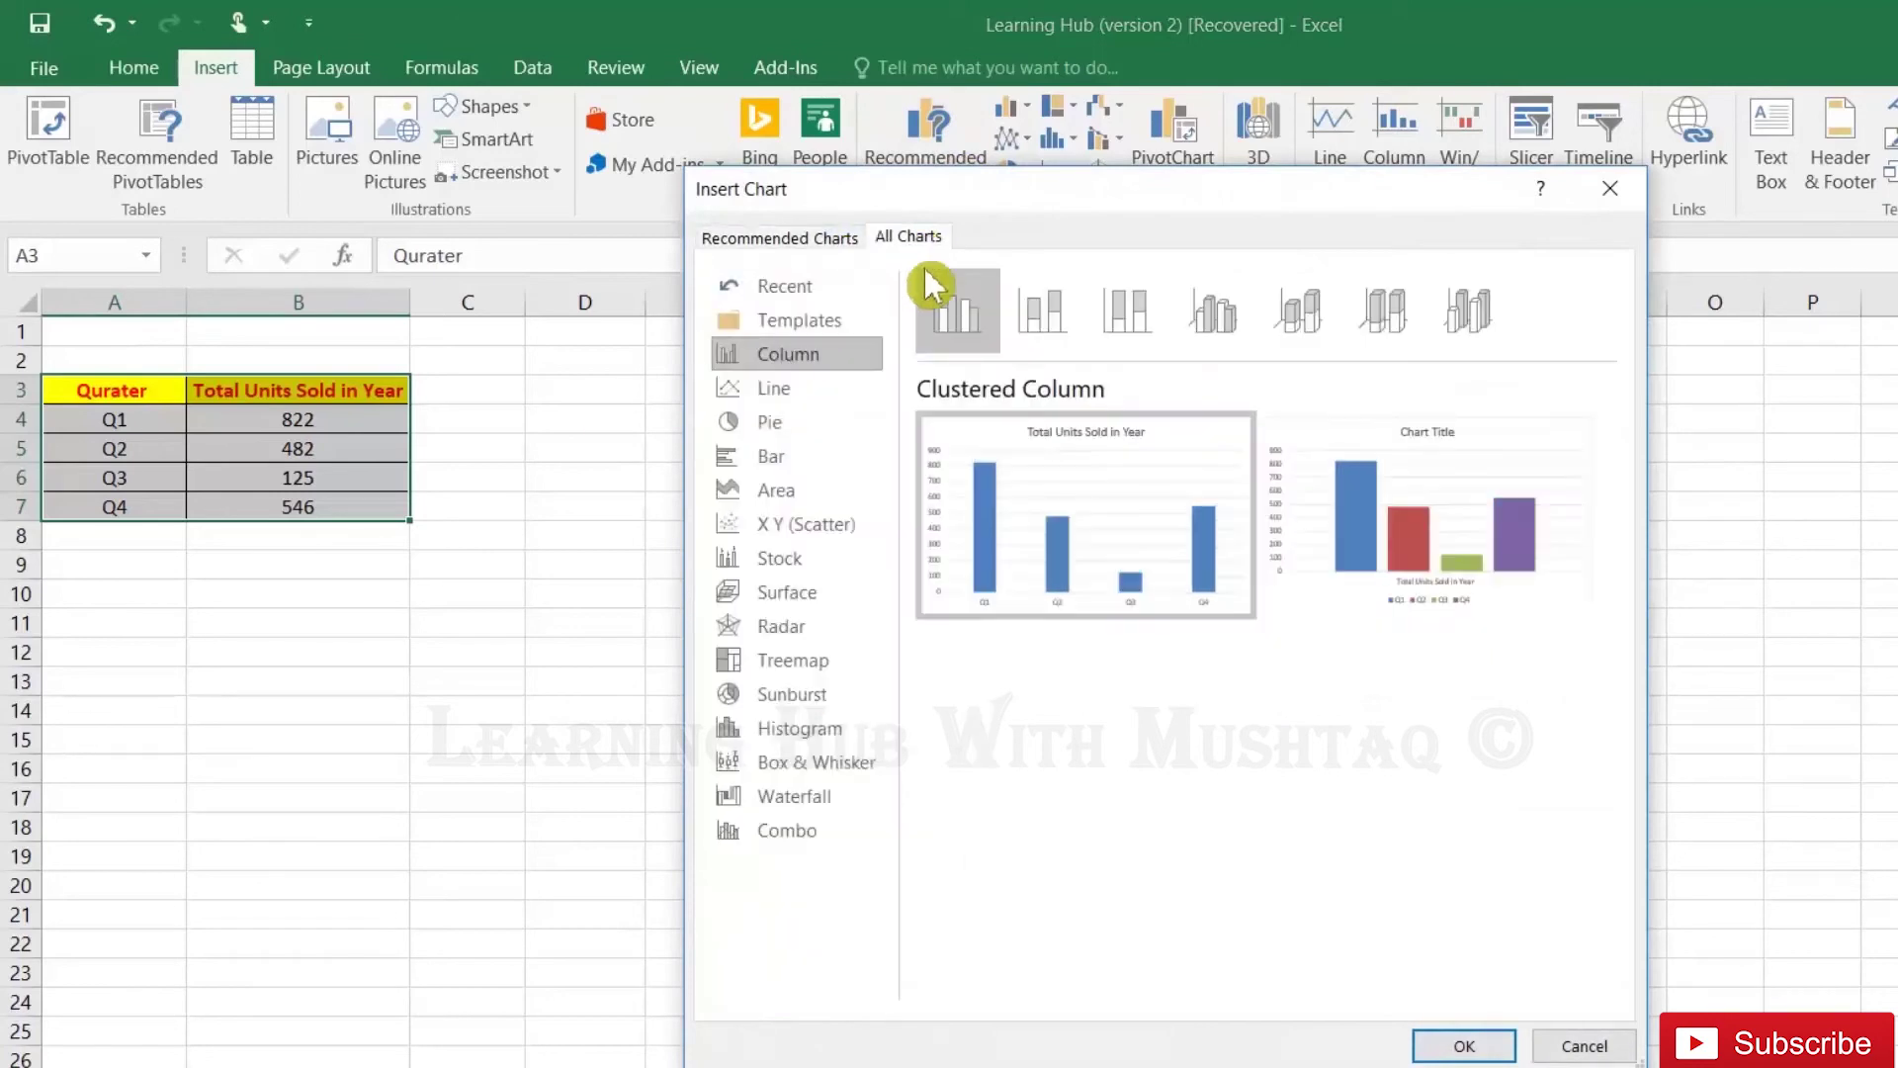
{"action": "left_click", "coordinate": [1454, 1046]}
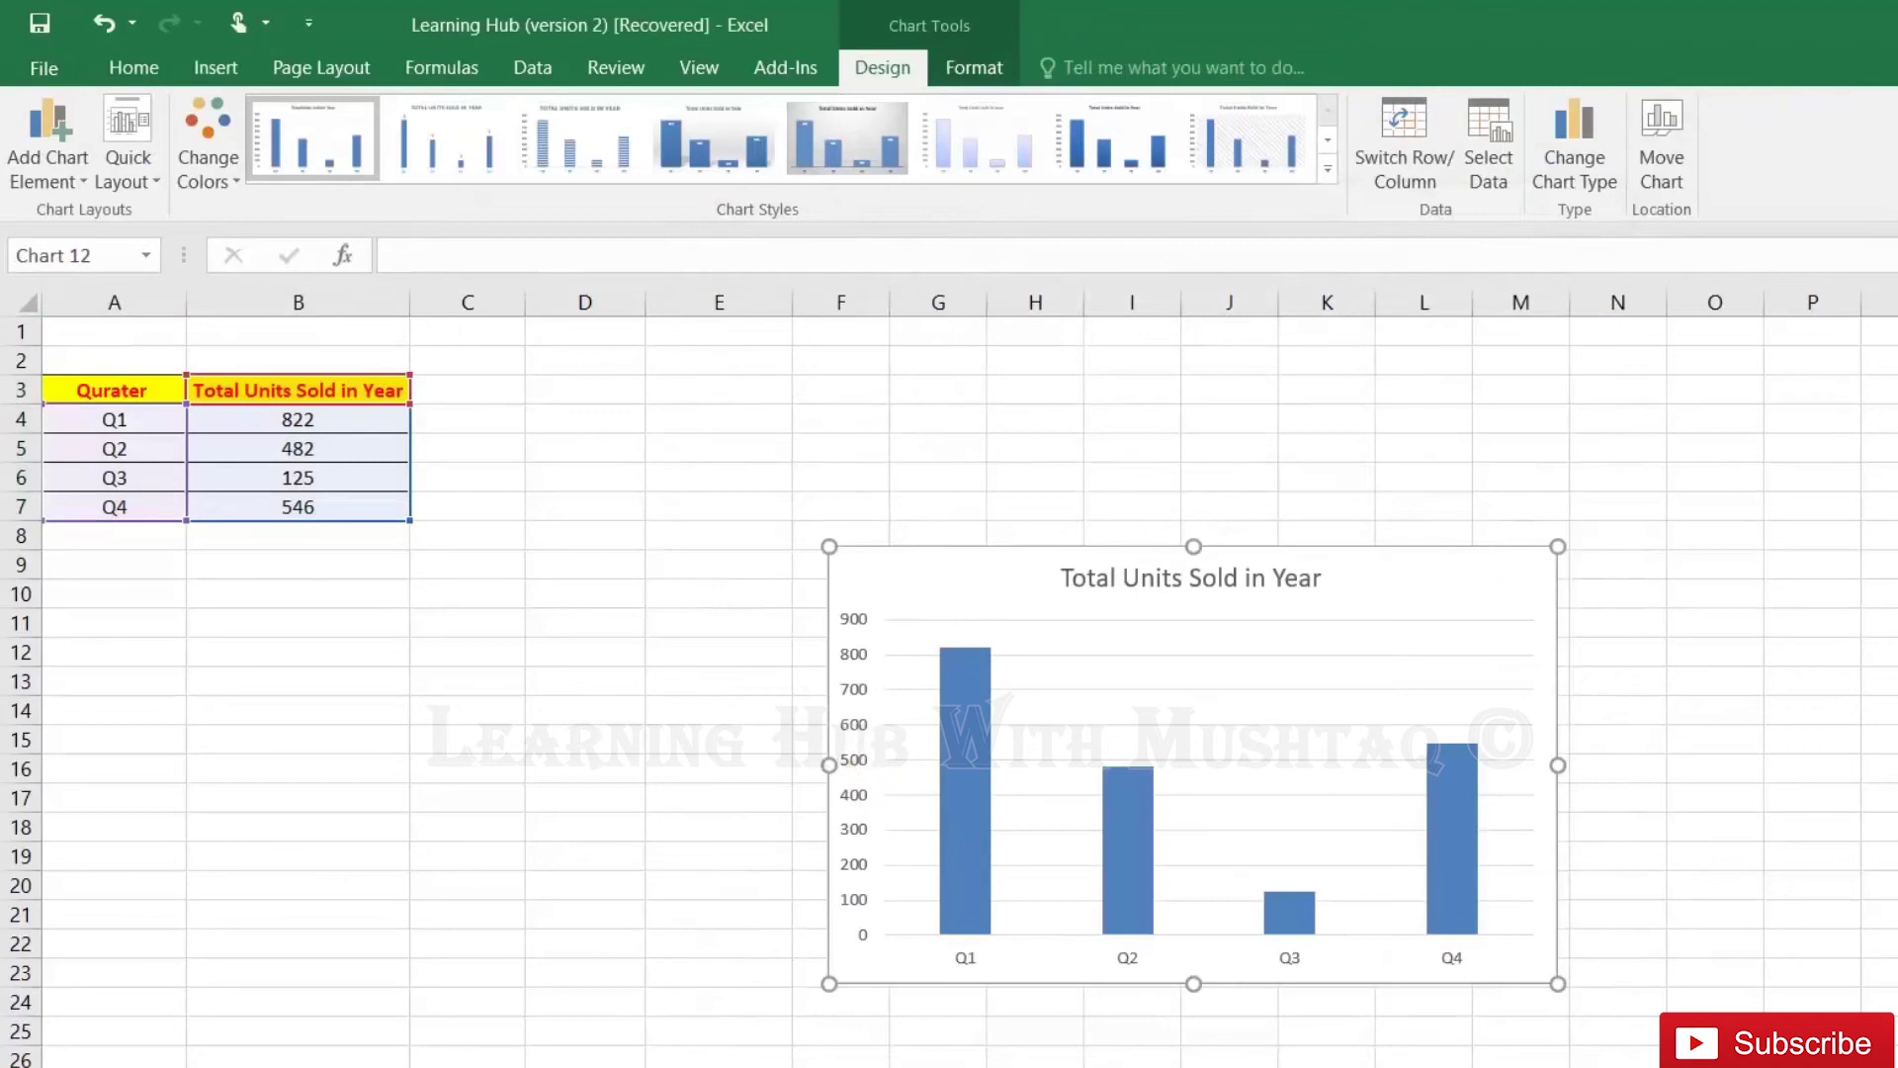
{"action": "left_click_drag", "start_coordinate": [829, 765], "coordinate": [615, 765]}
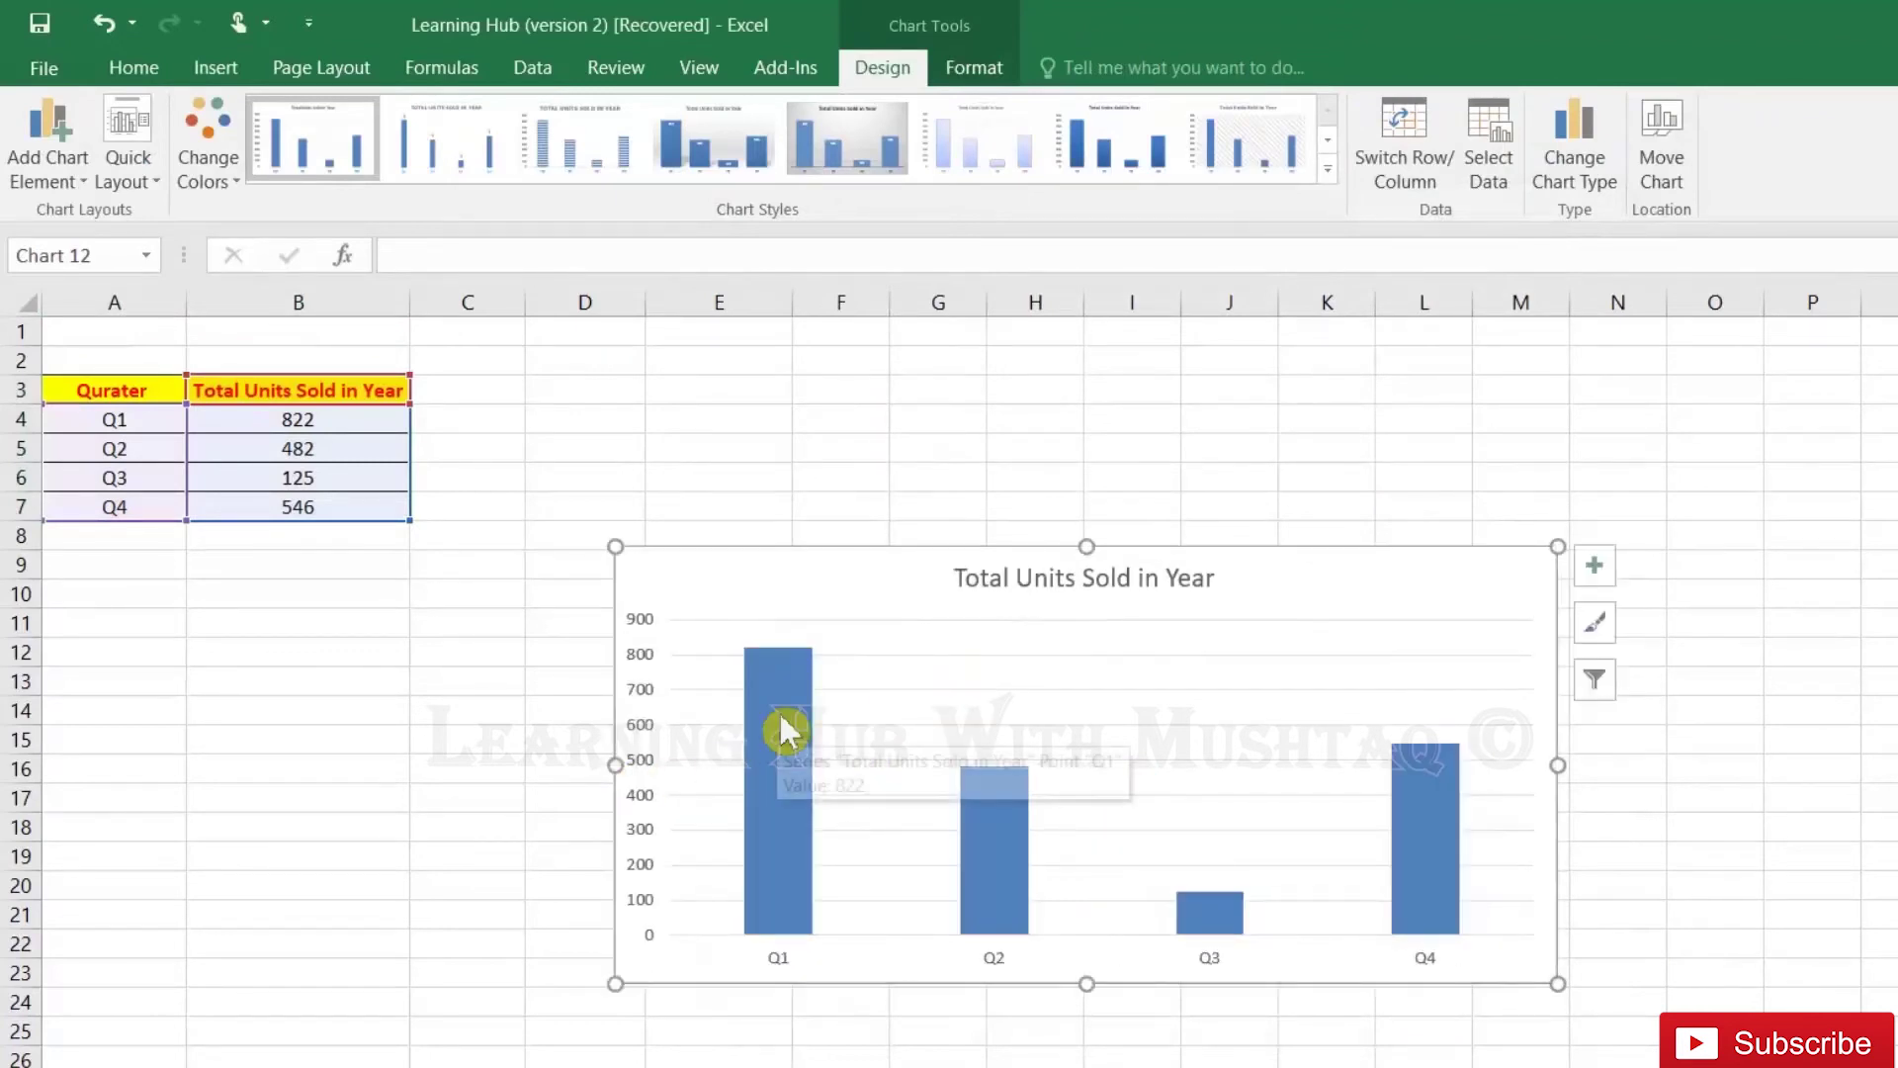
{"action": "mouse_move", "coordinate": [779, 741]}
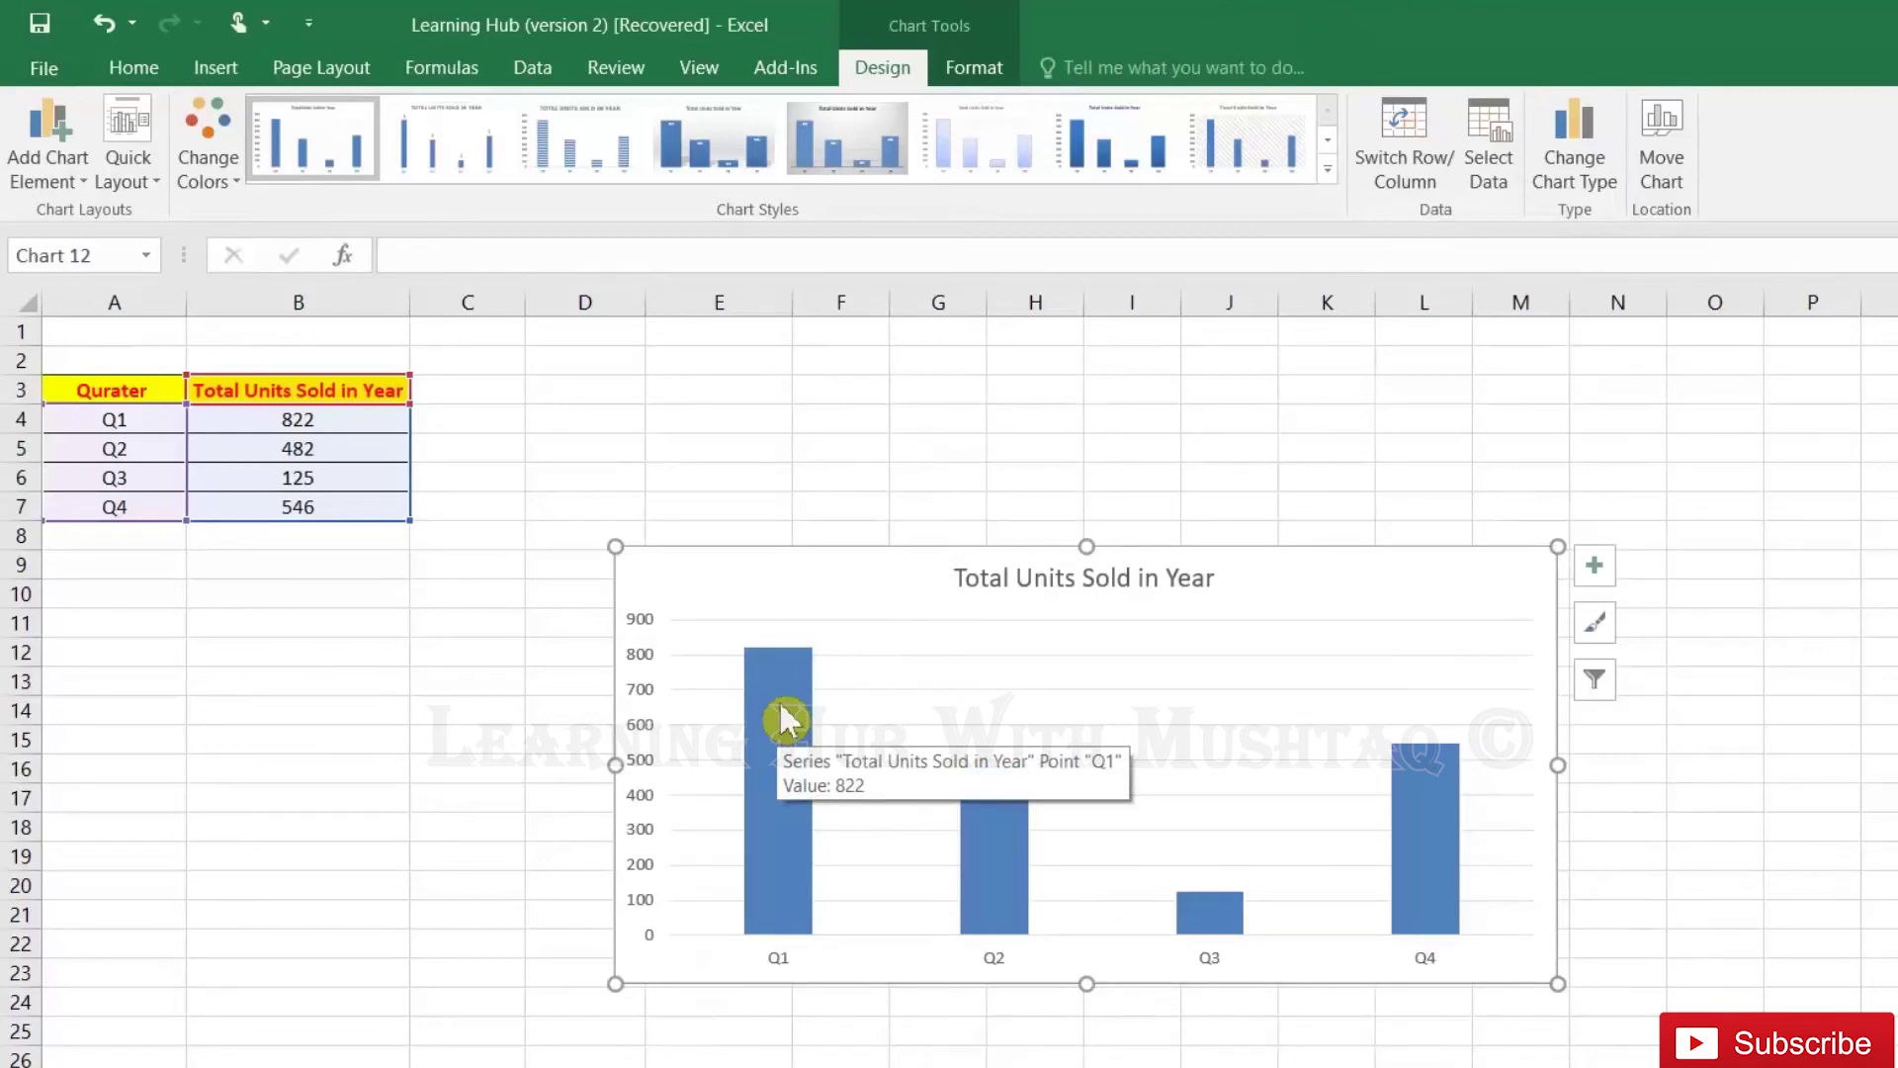
Give the quarterly chart's column series a solid dark red fill
{"action": "double_click", "coordinate": [779, 699]}
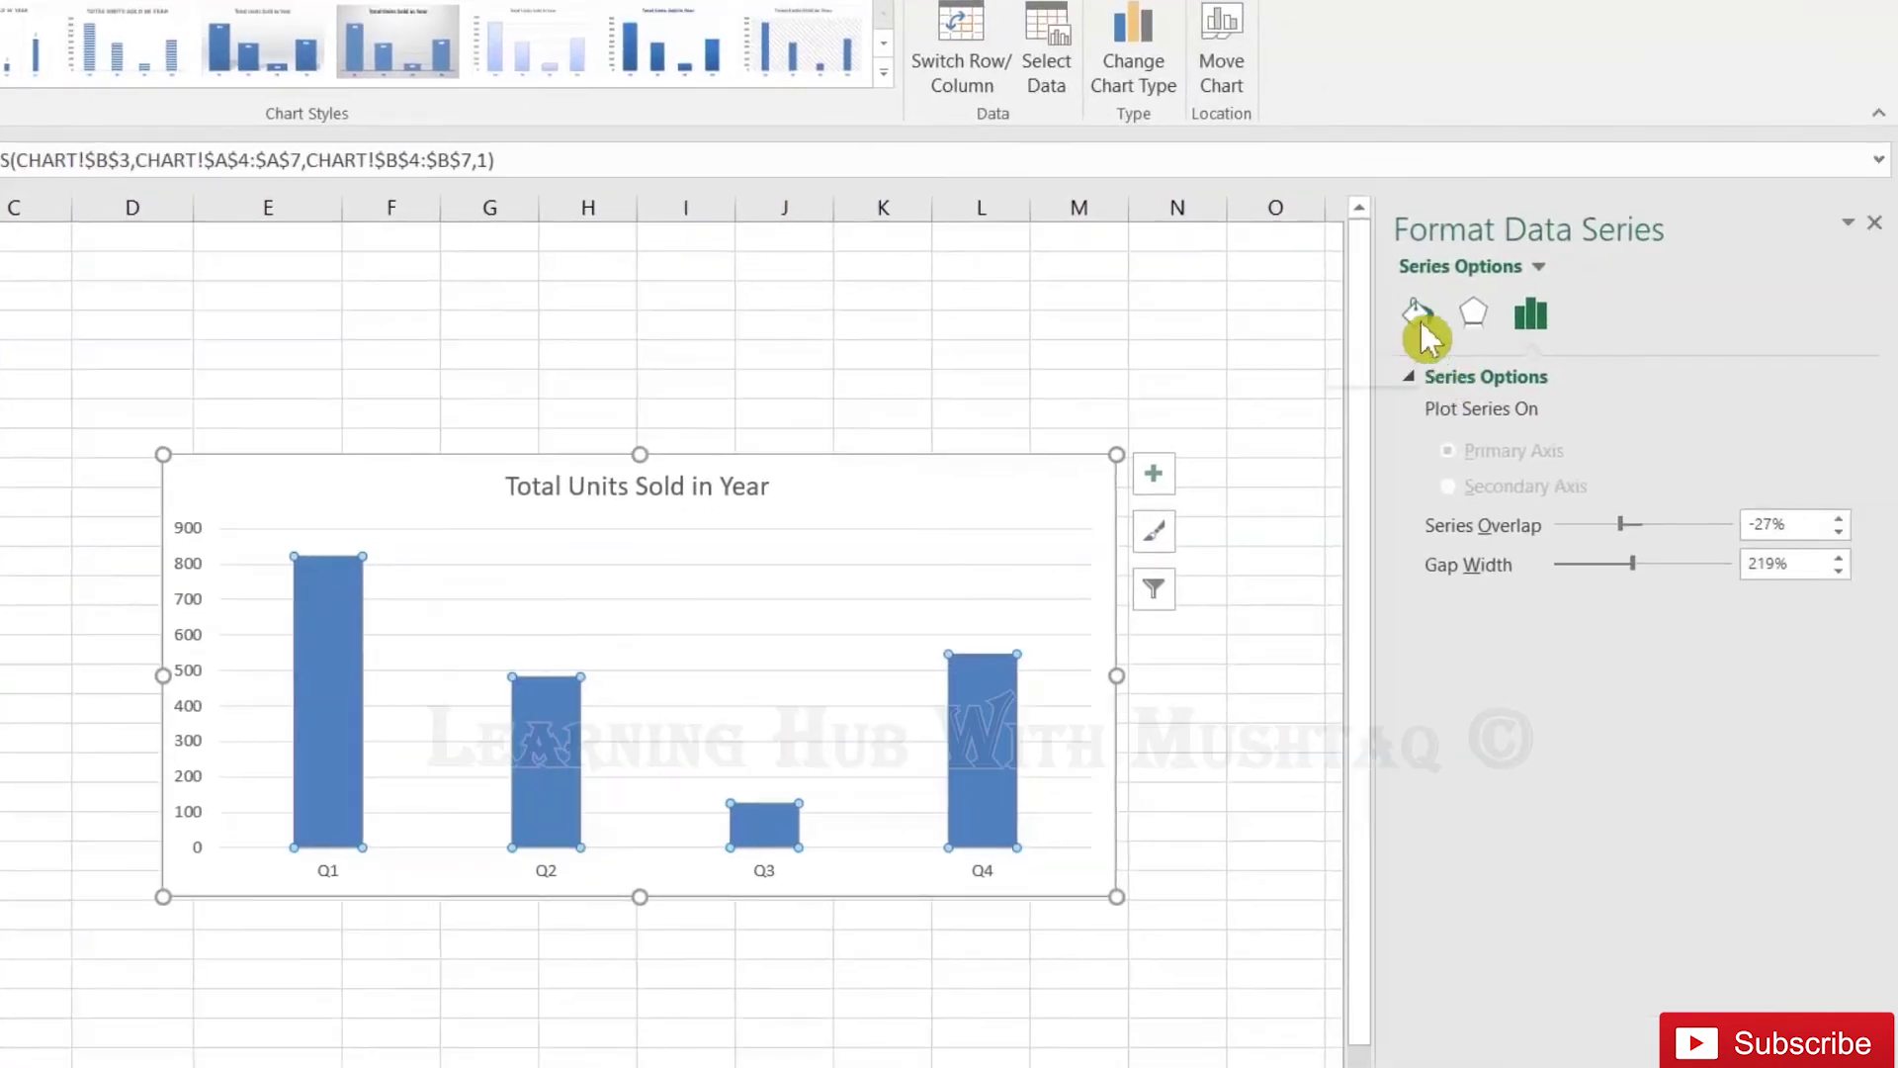
{"action": "left_click", "coordinate": [1419, 314]}
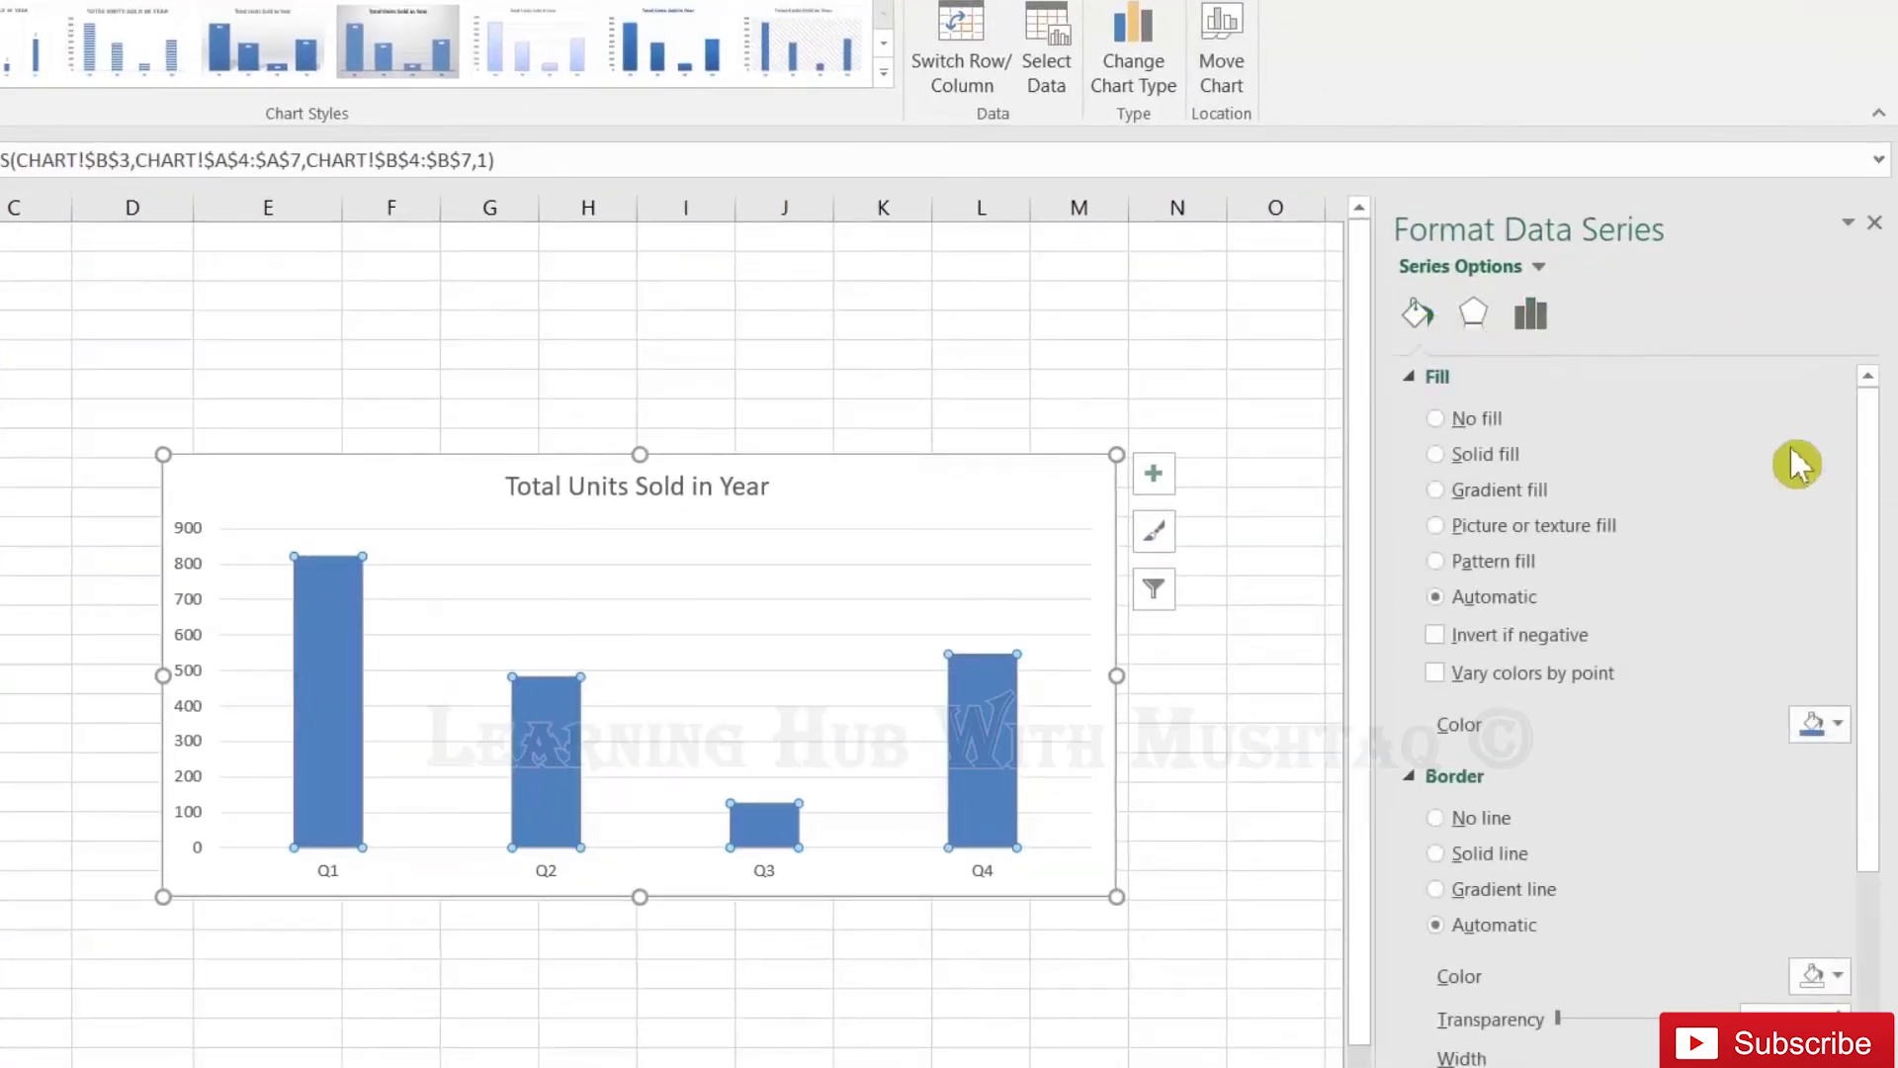
{"action": "left_click", "coordinate": [1446, 460]}
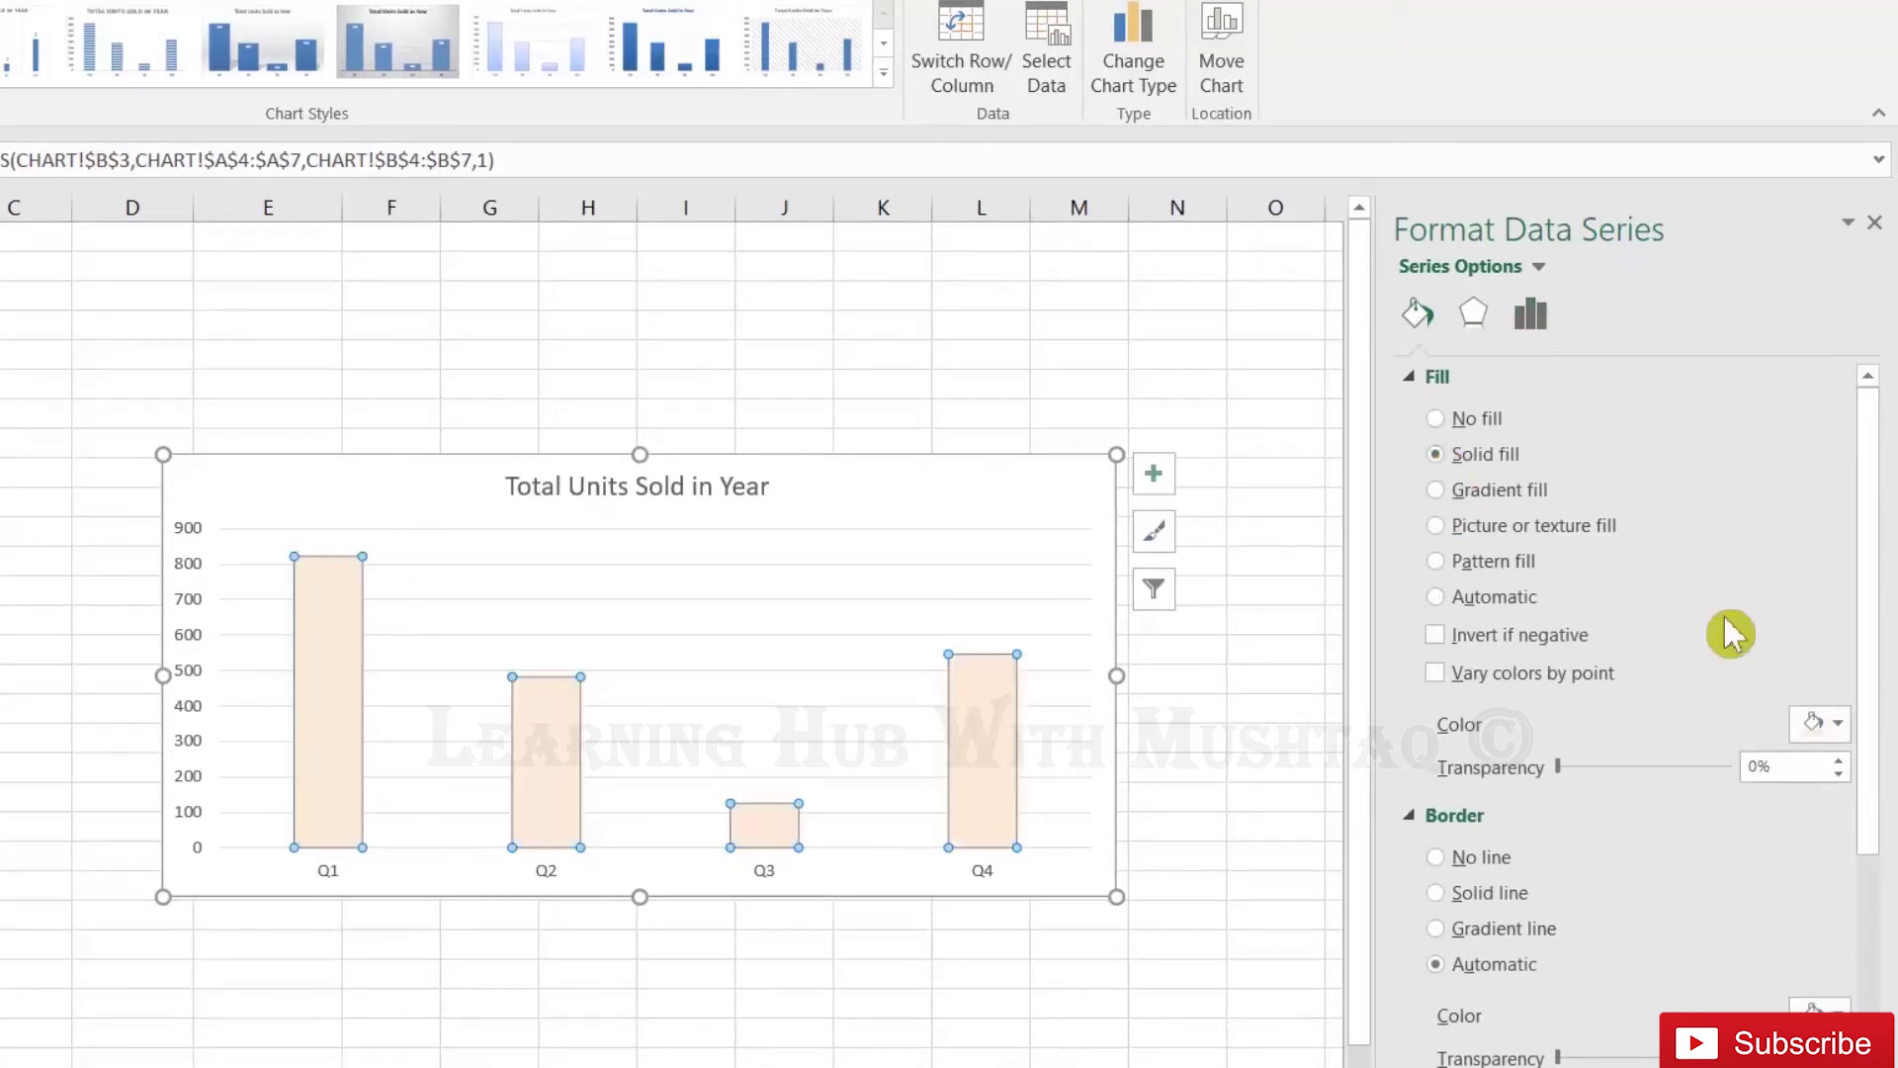
{"action": "left_click", "coordinate": [1827, 723]}
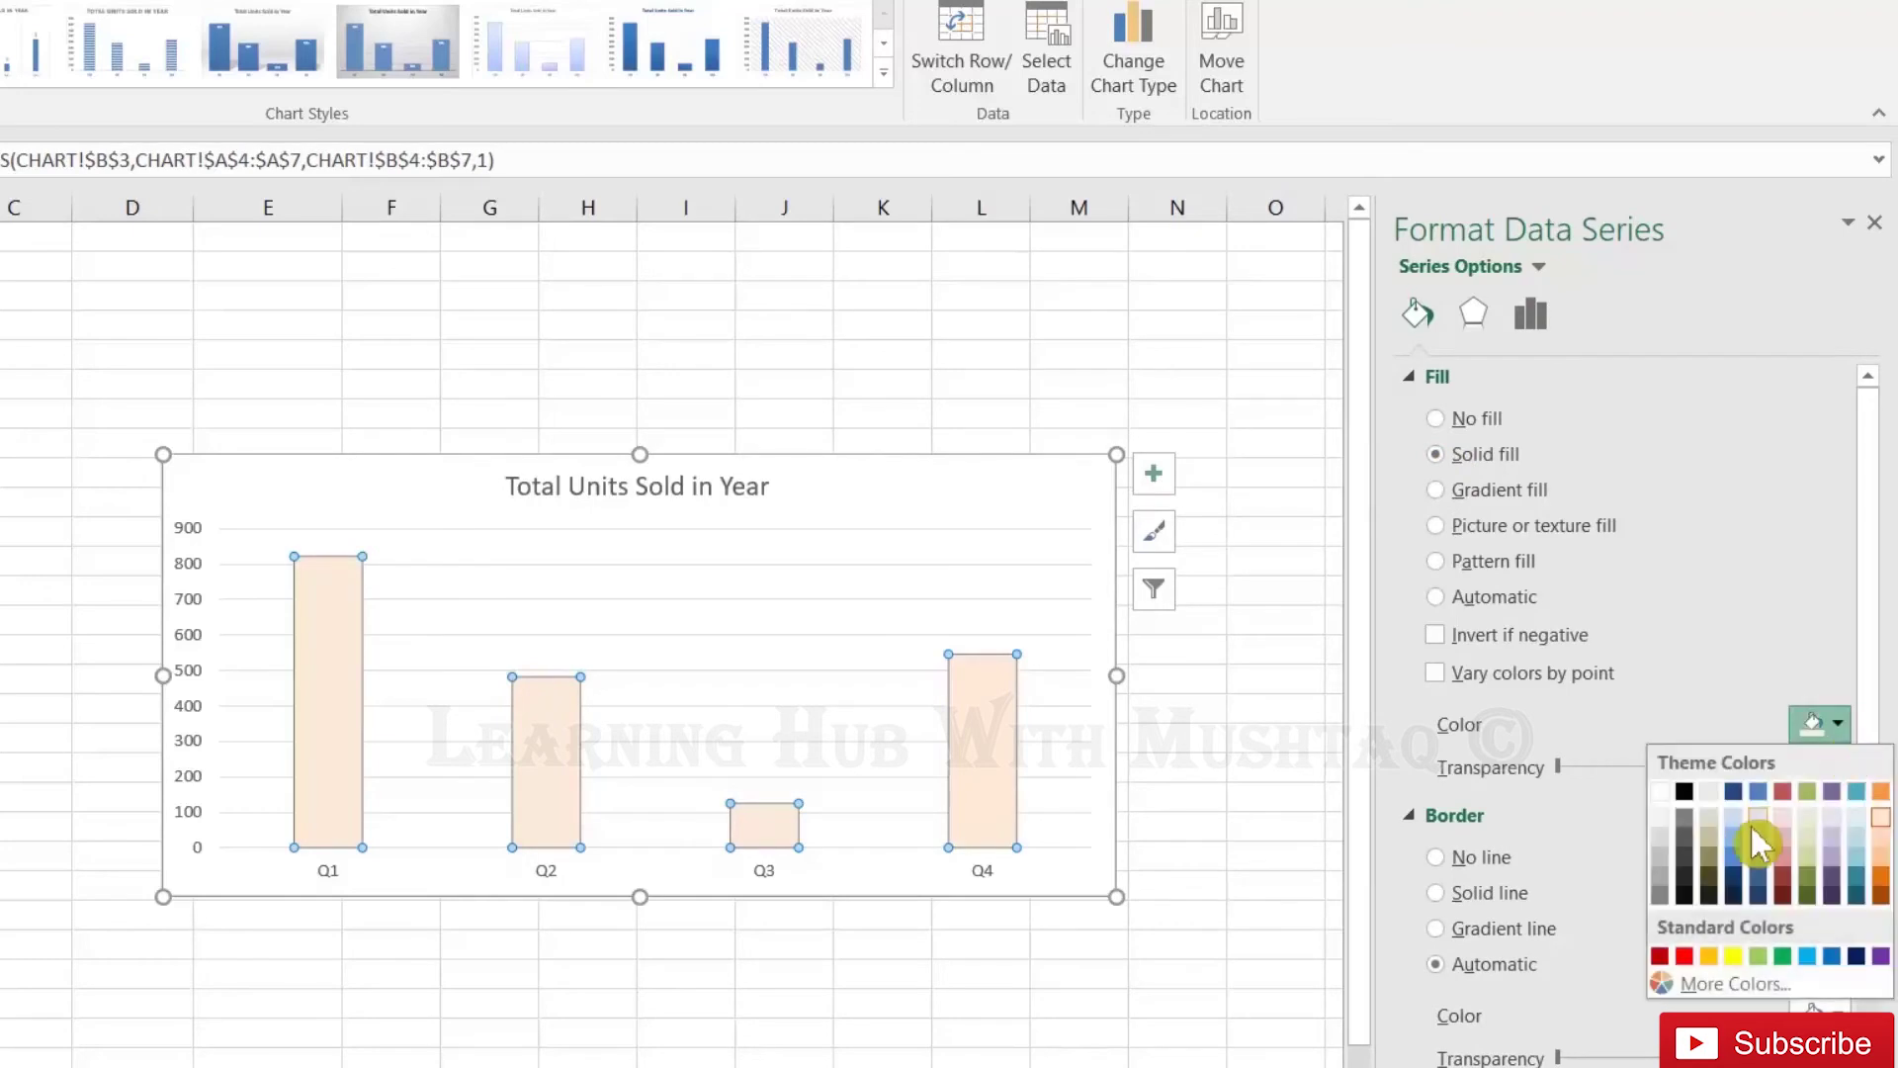
{"action": "left_click", "coordinate": [1793, 795]}
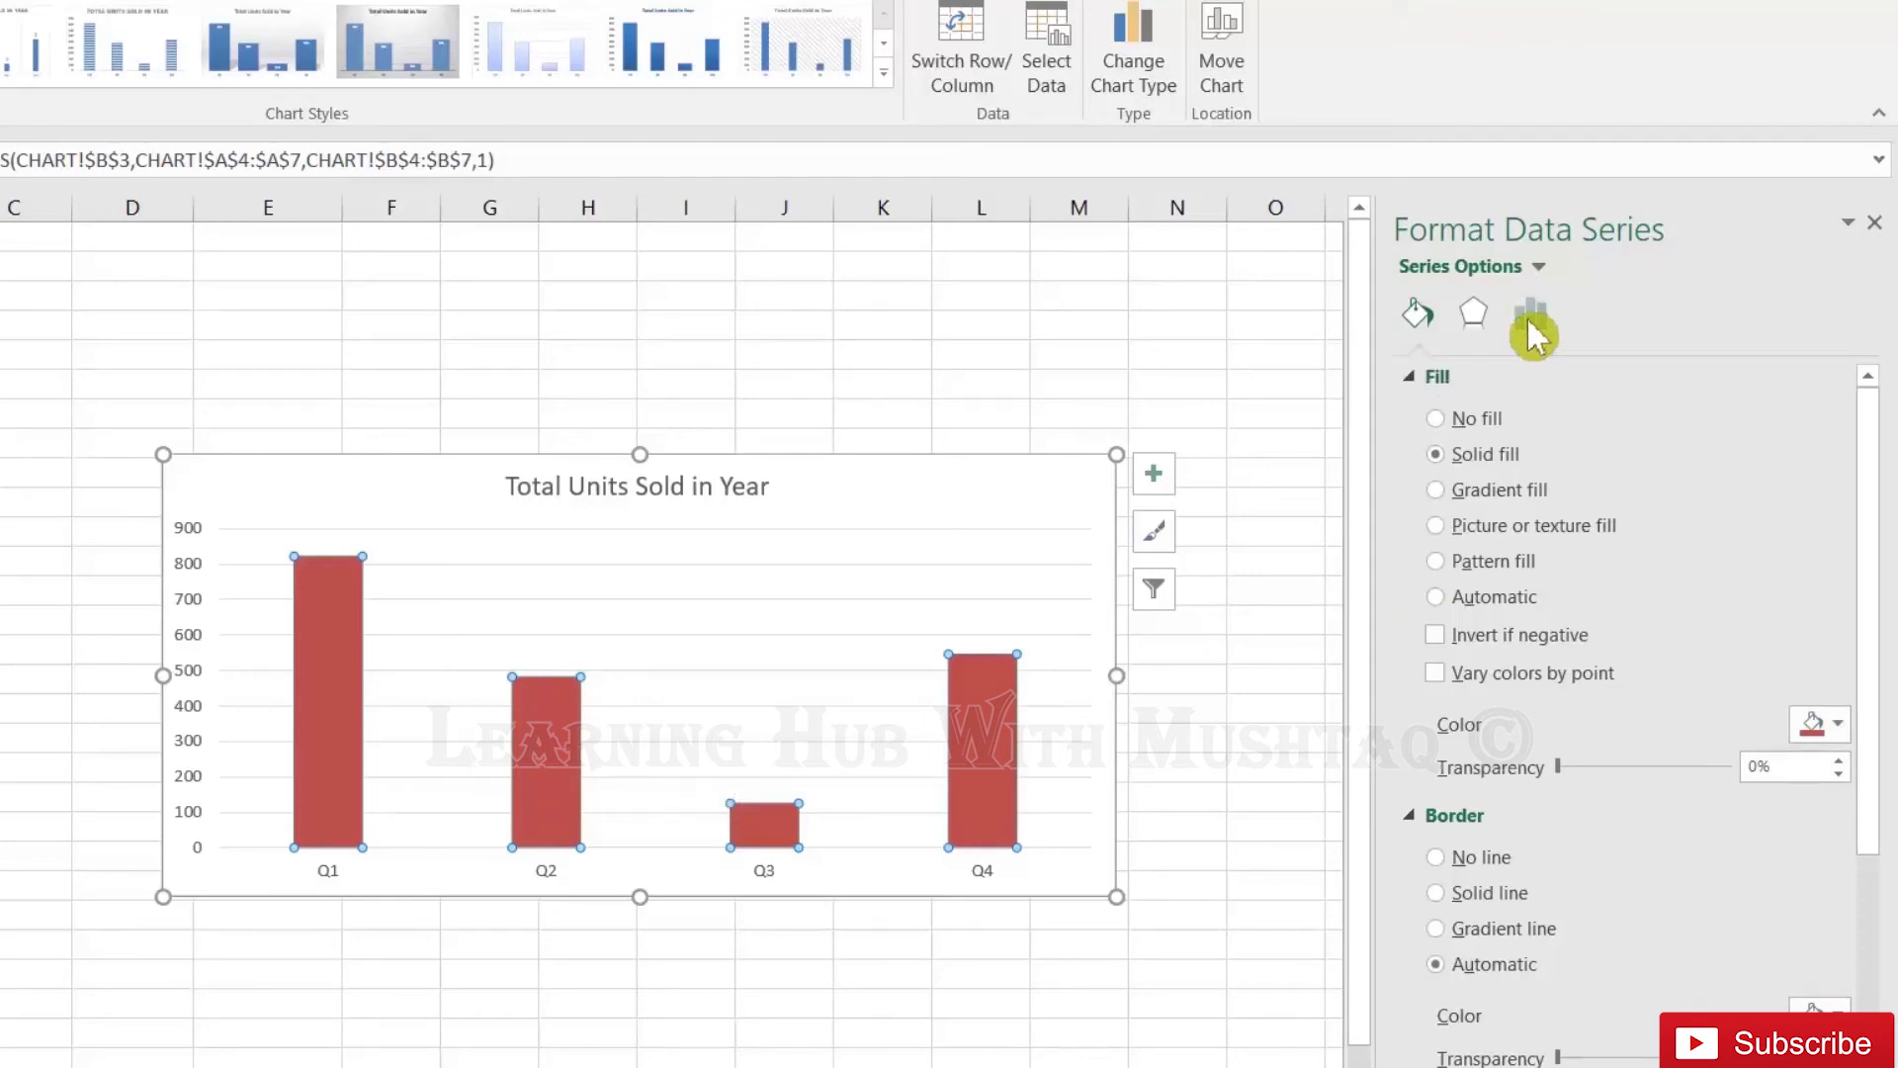
Set the column series Gap Width to 50%
{"action": "left_click", "coordinate": [1528, 319]}
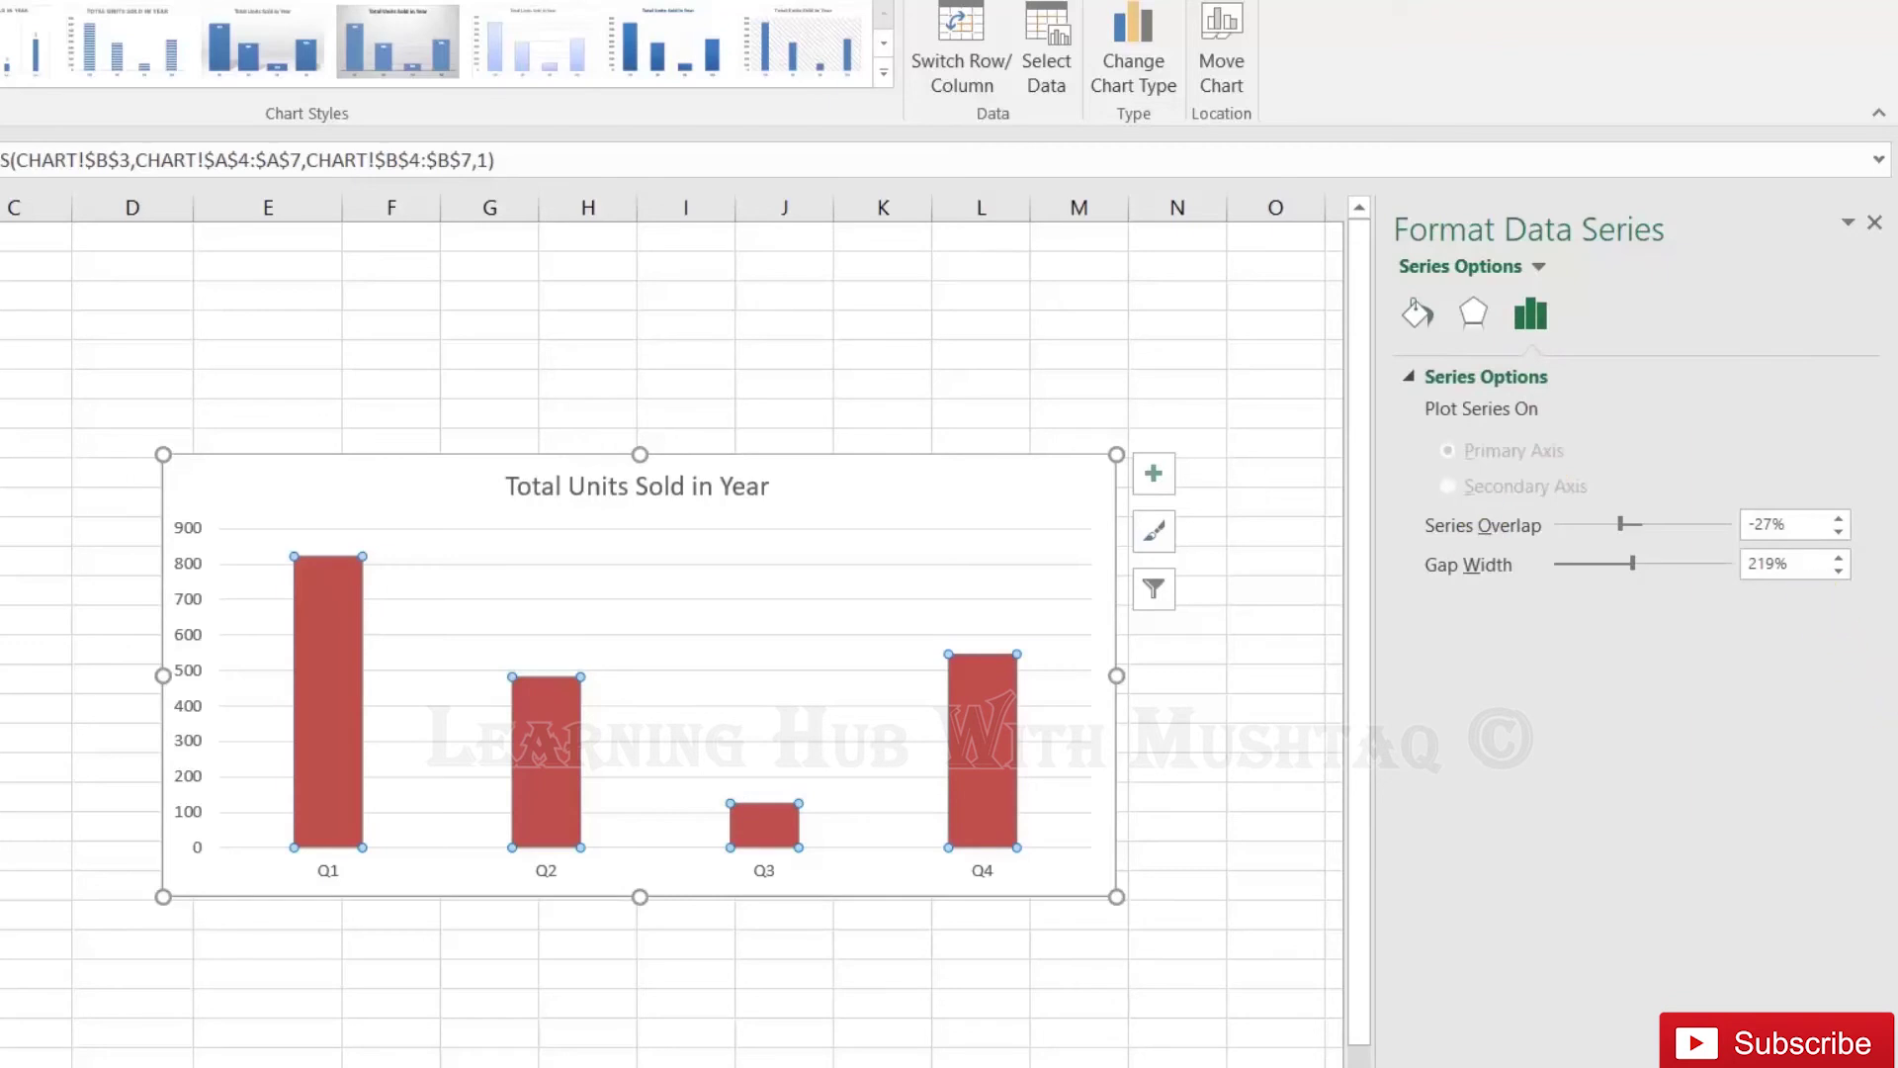
{"action": "left_click_drag", "start_coordinate": [1812, 567], "coordinate": [1756, 578]}
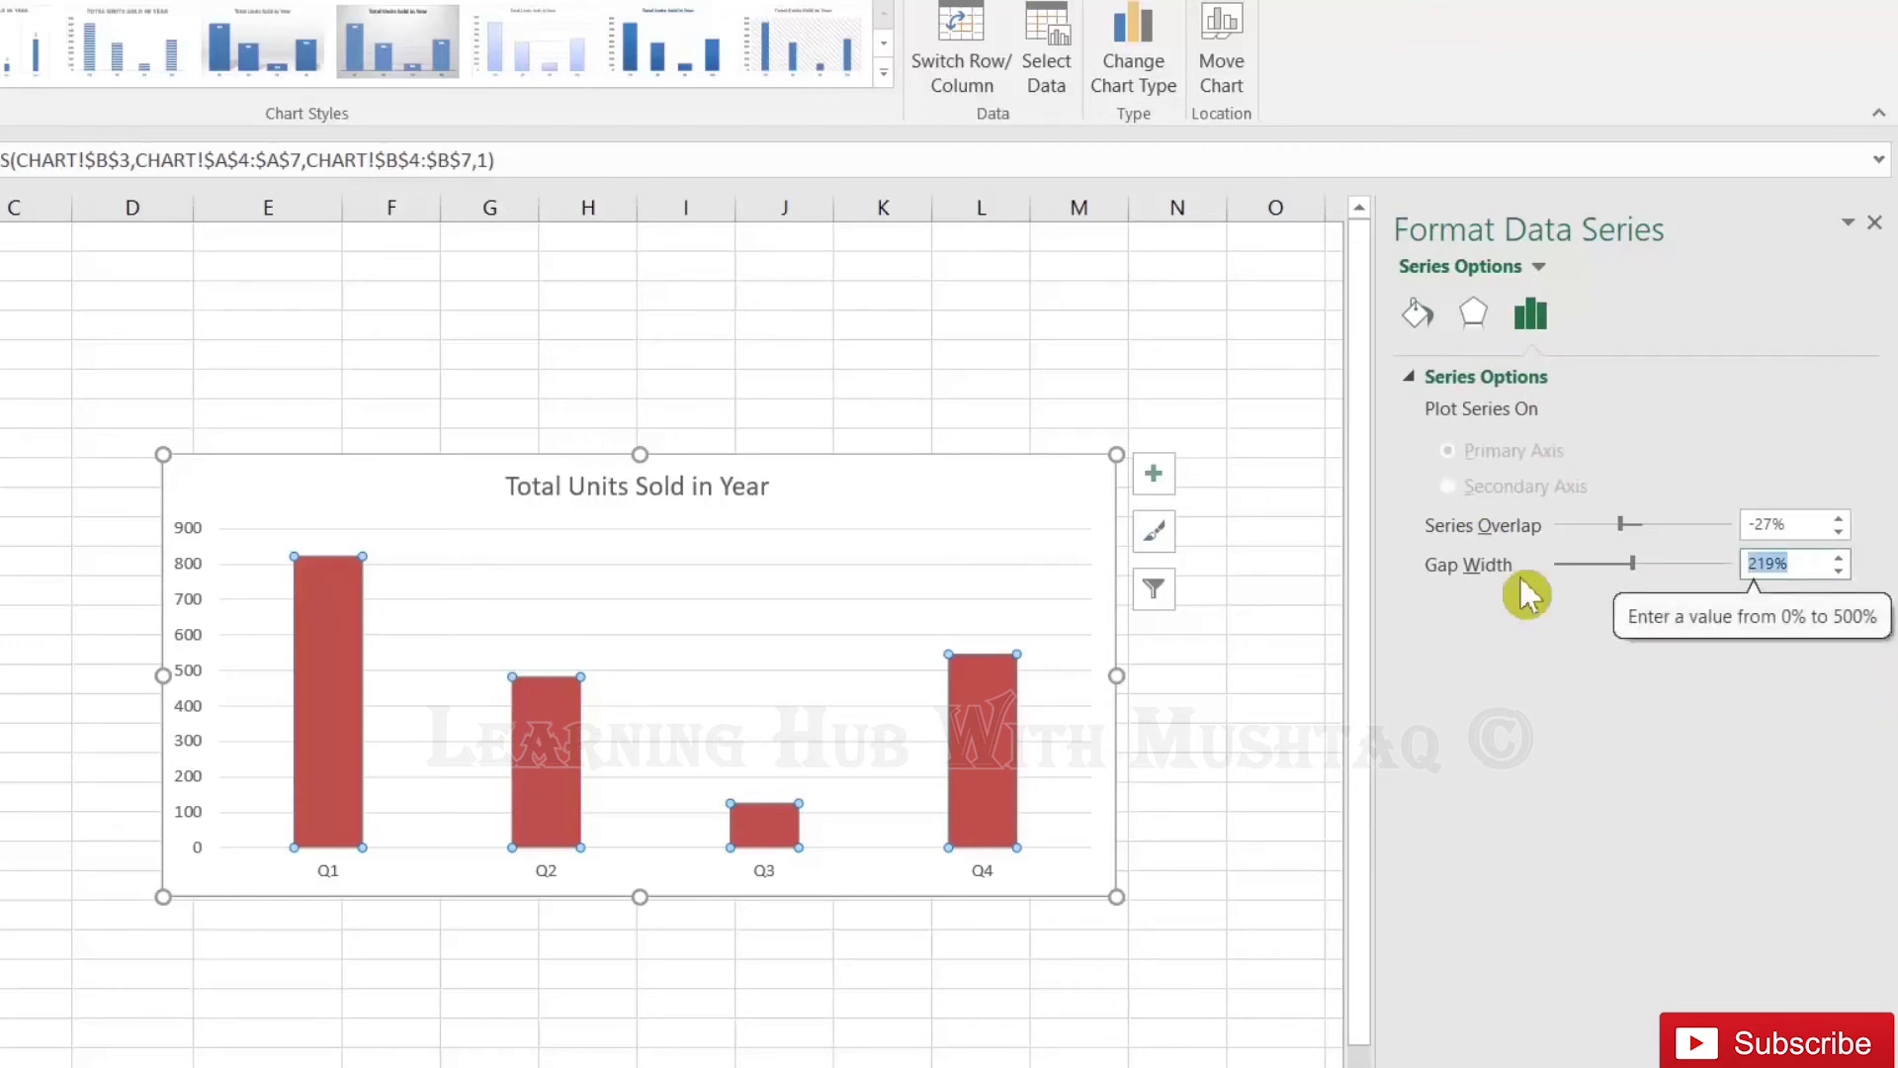
{"action": "type", "text": "0"}
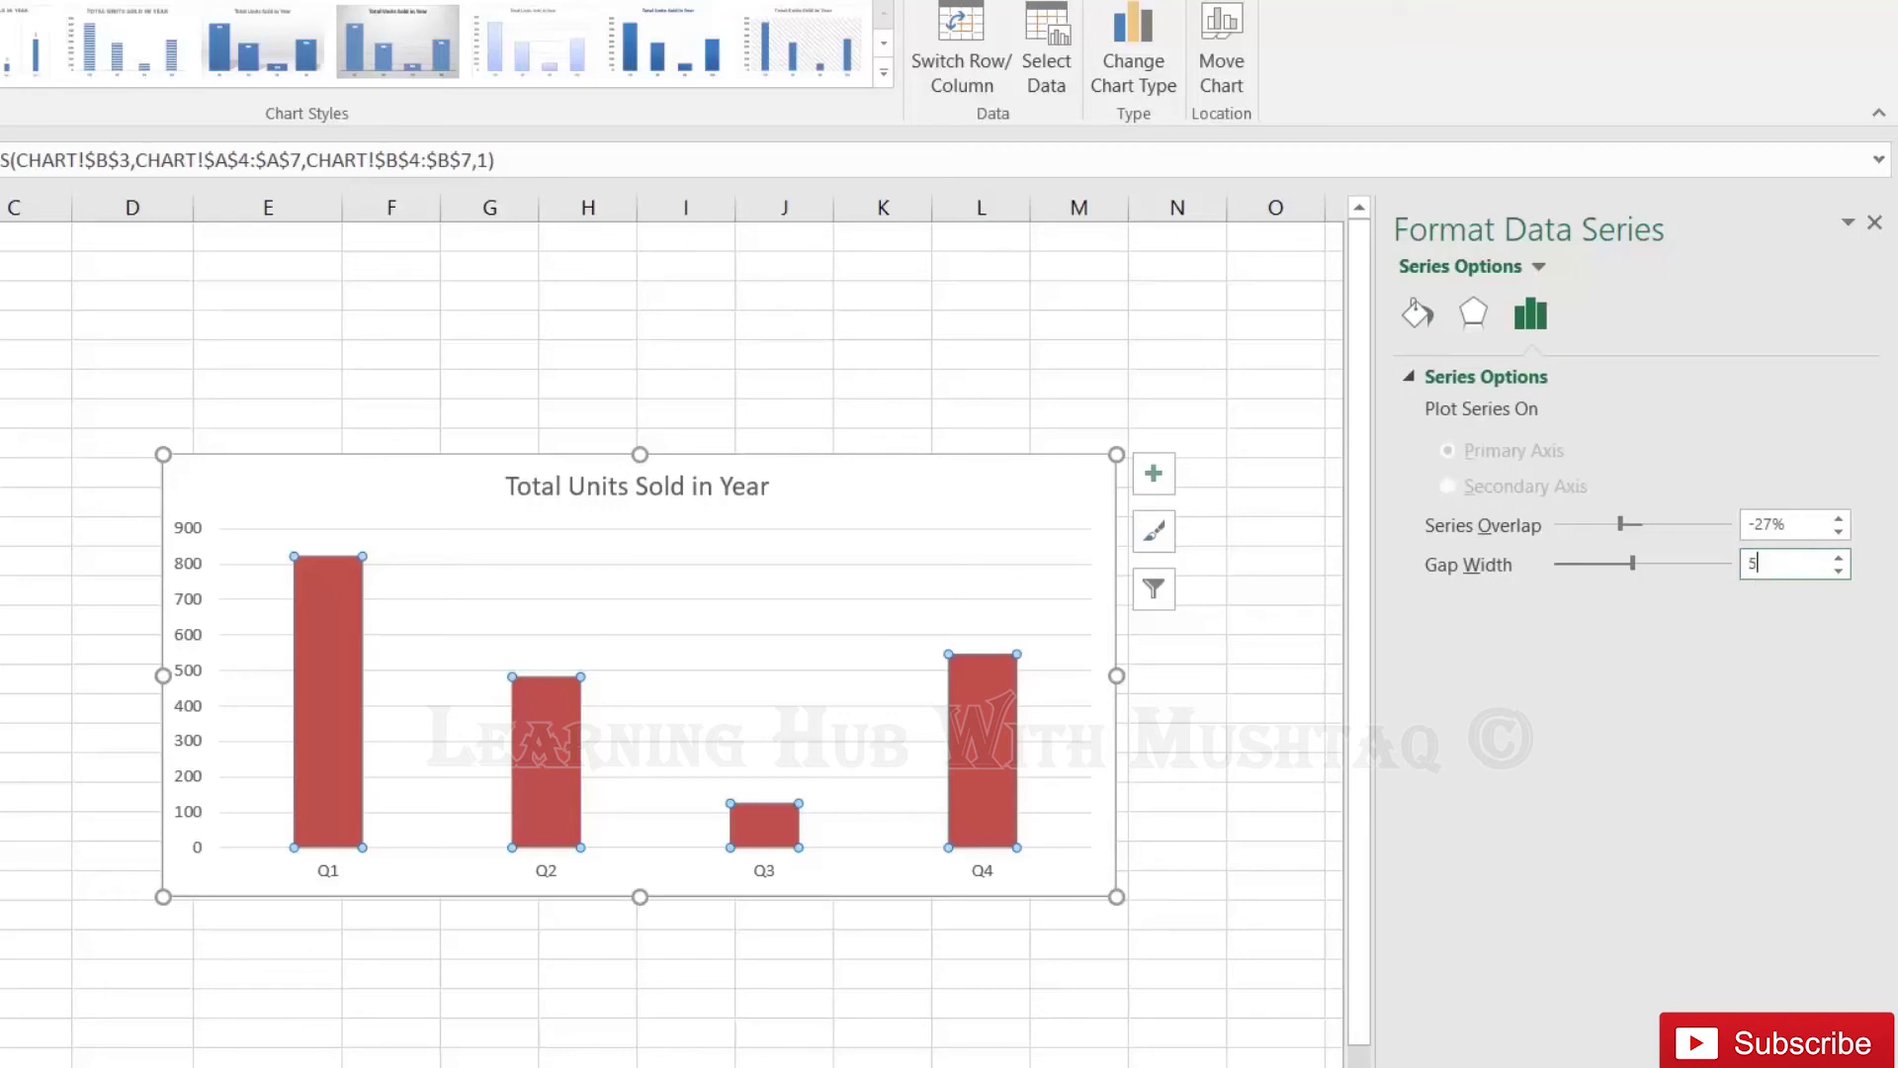
{"action": "key", "text": "Return"}
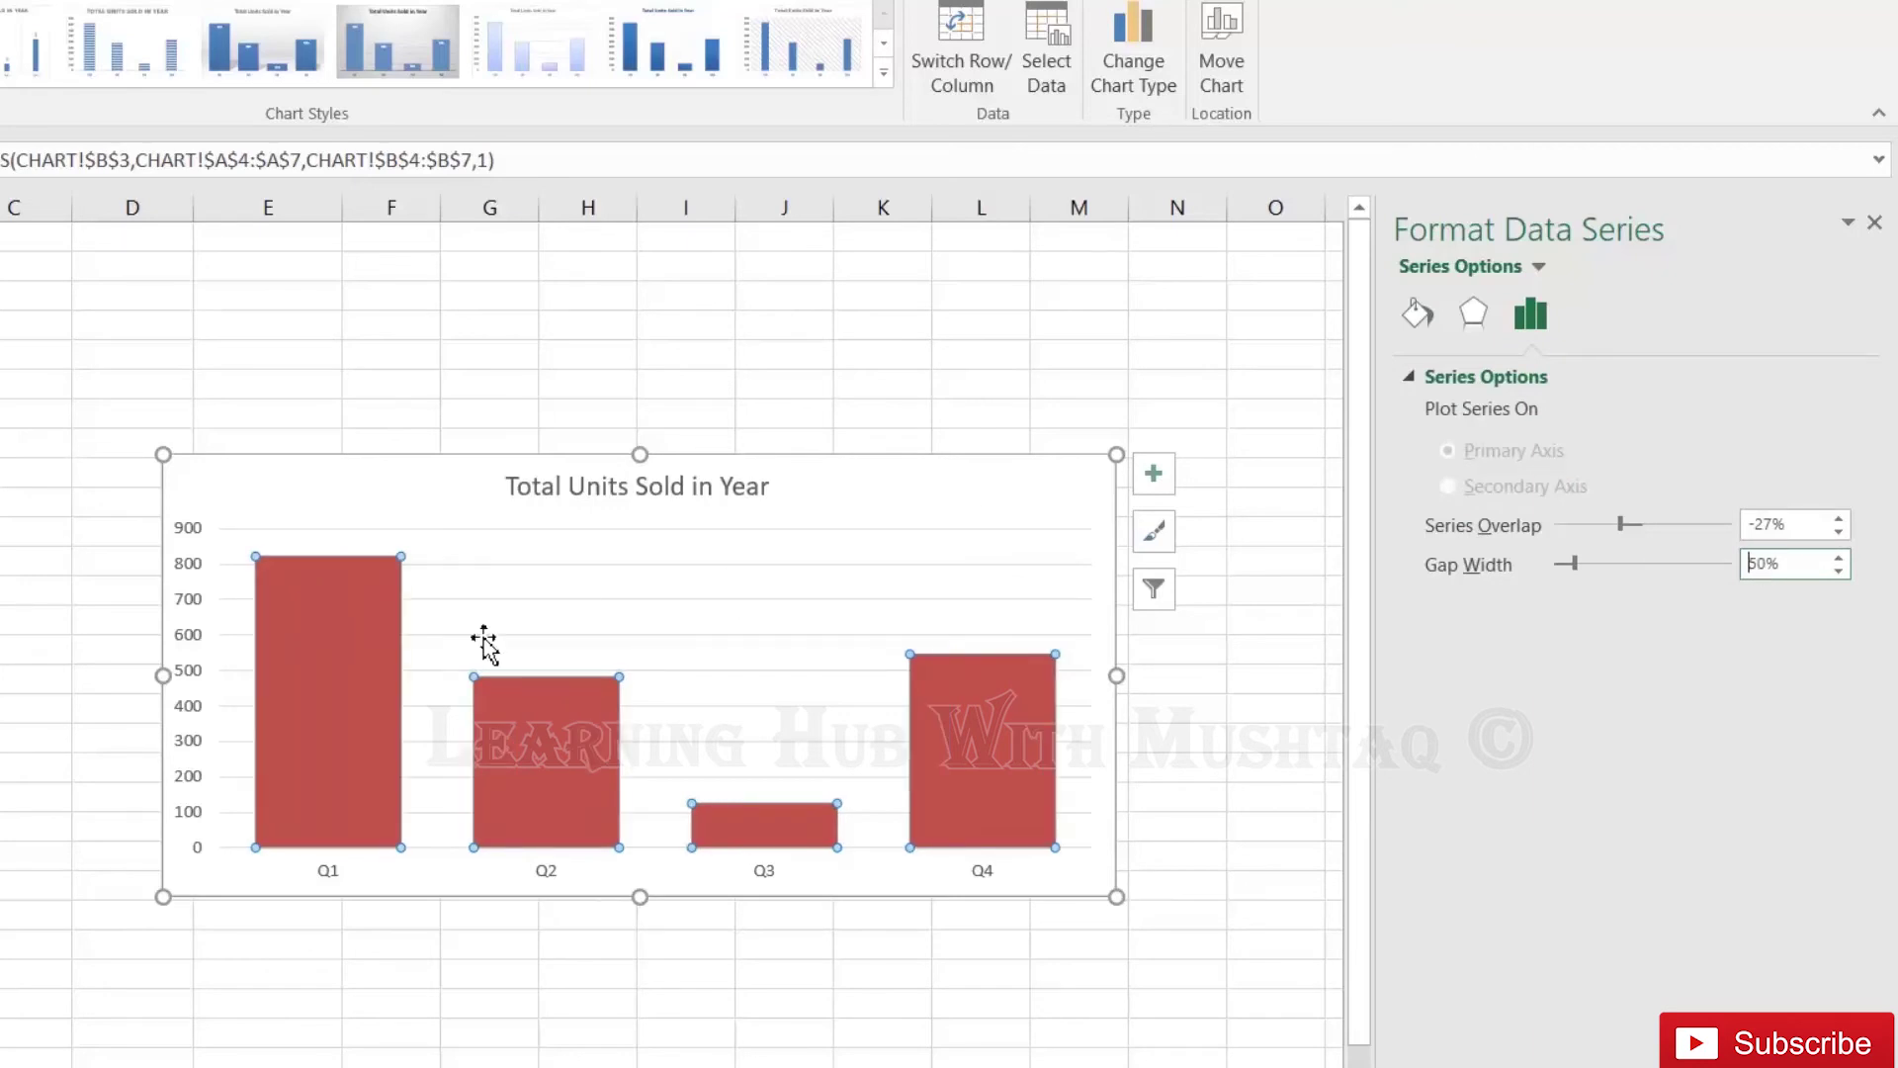
Add data labels 822, 482, 125 and 546 above the quarterly bars
{"action": "left_click", "coordinate": [253, 495]}
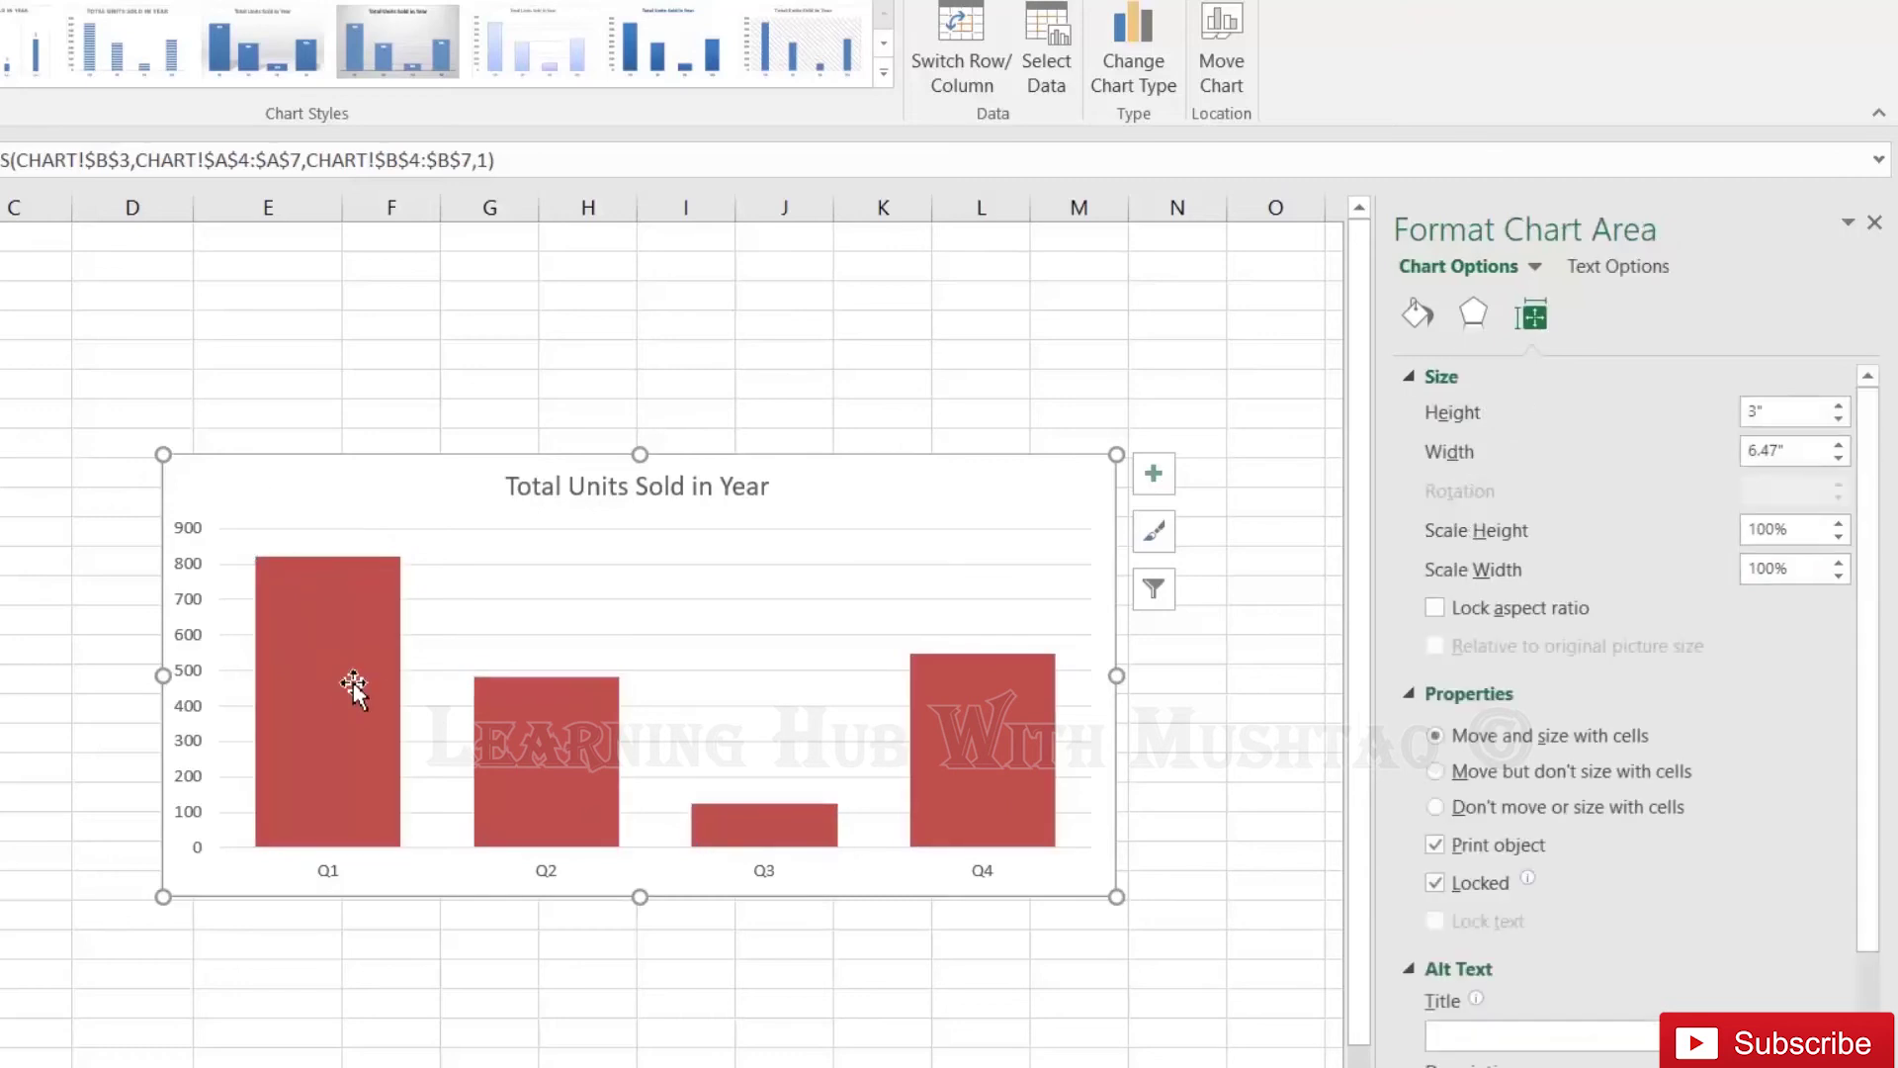
{"action": "left_click", "coordinate": [354, 677]}
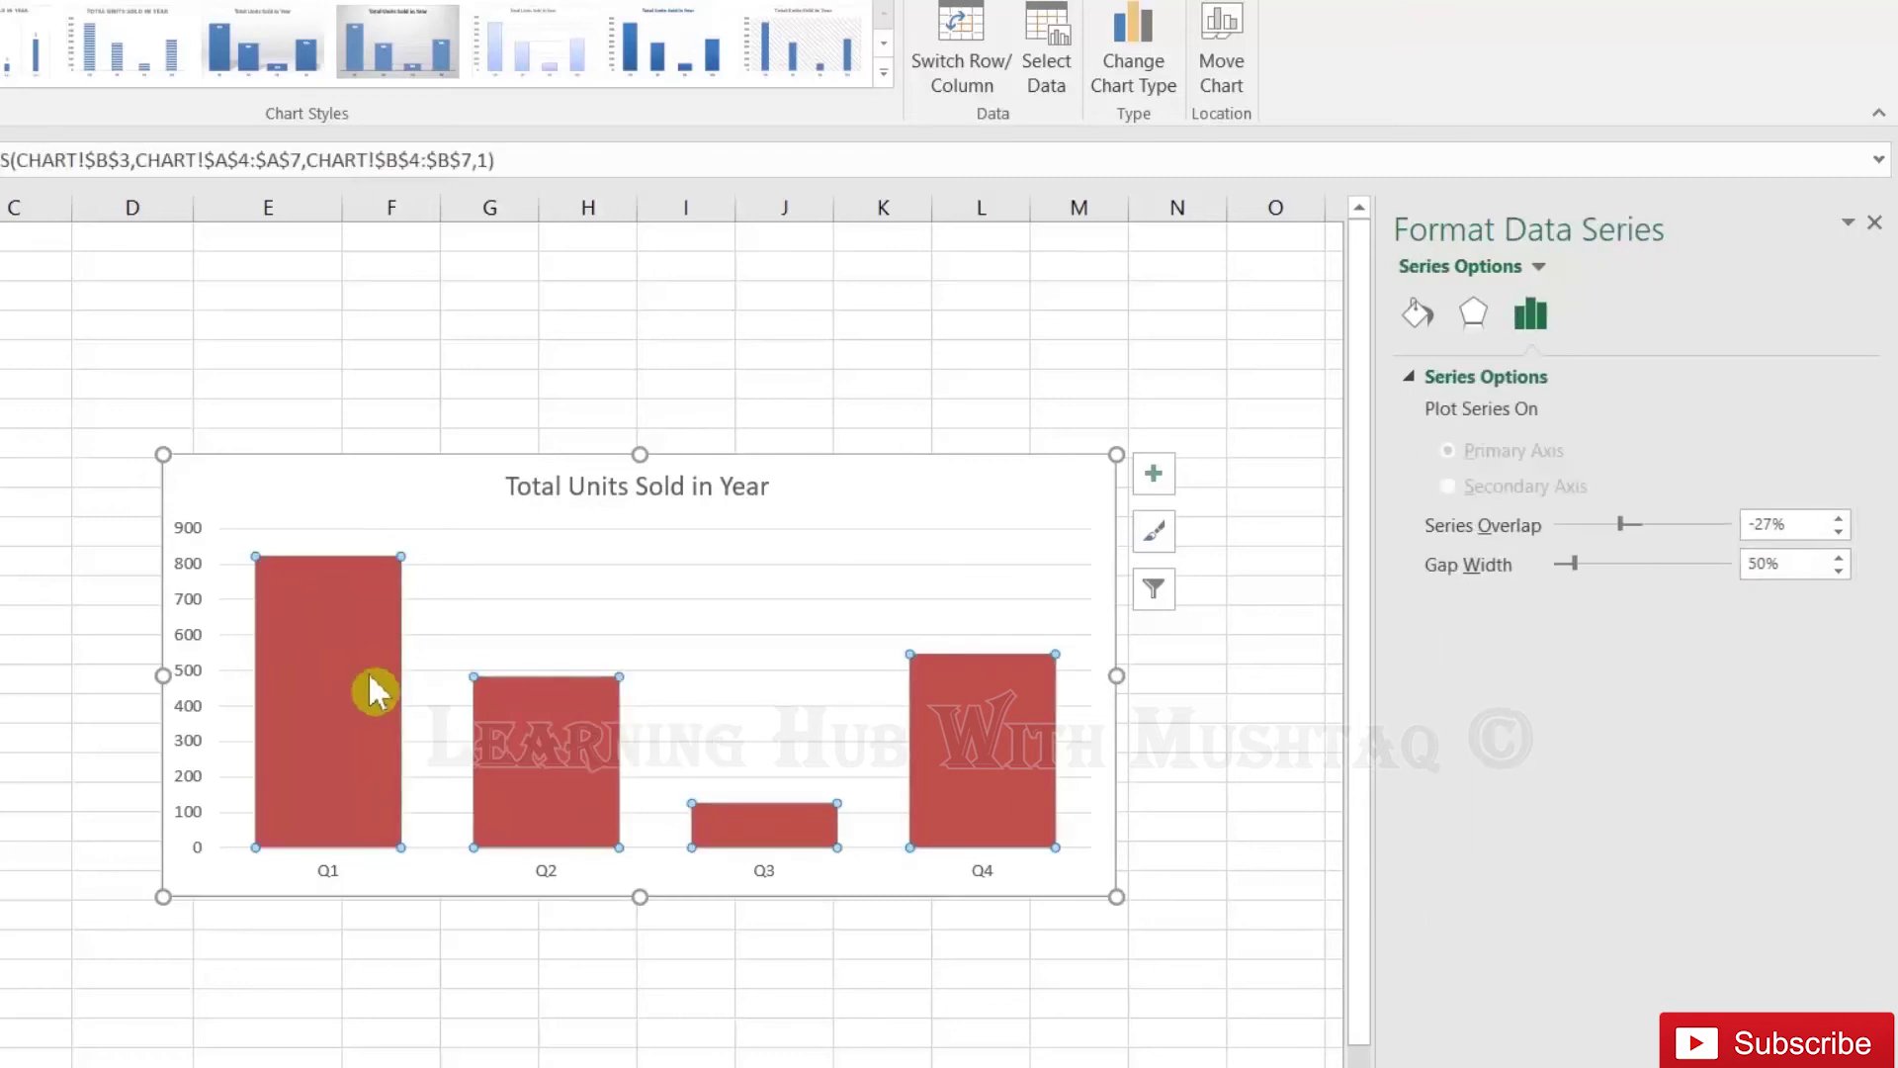
{"action": "right_click", "coordinate": [372, 693]}
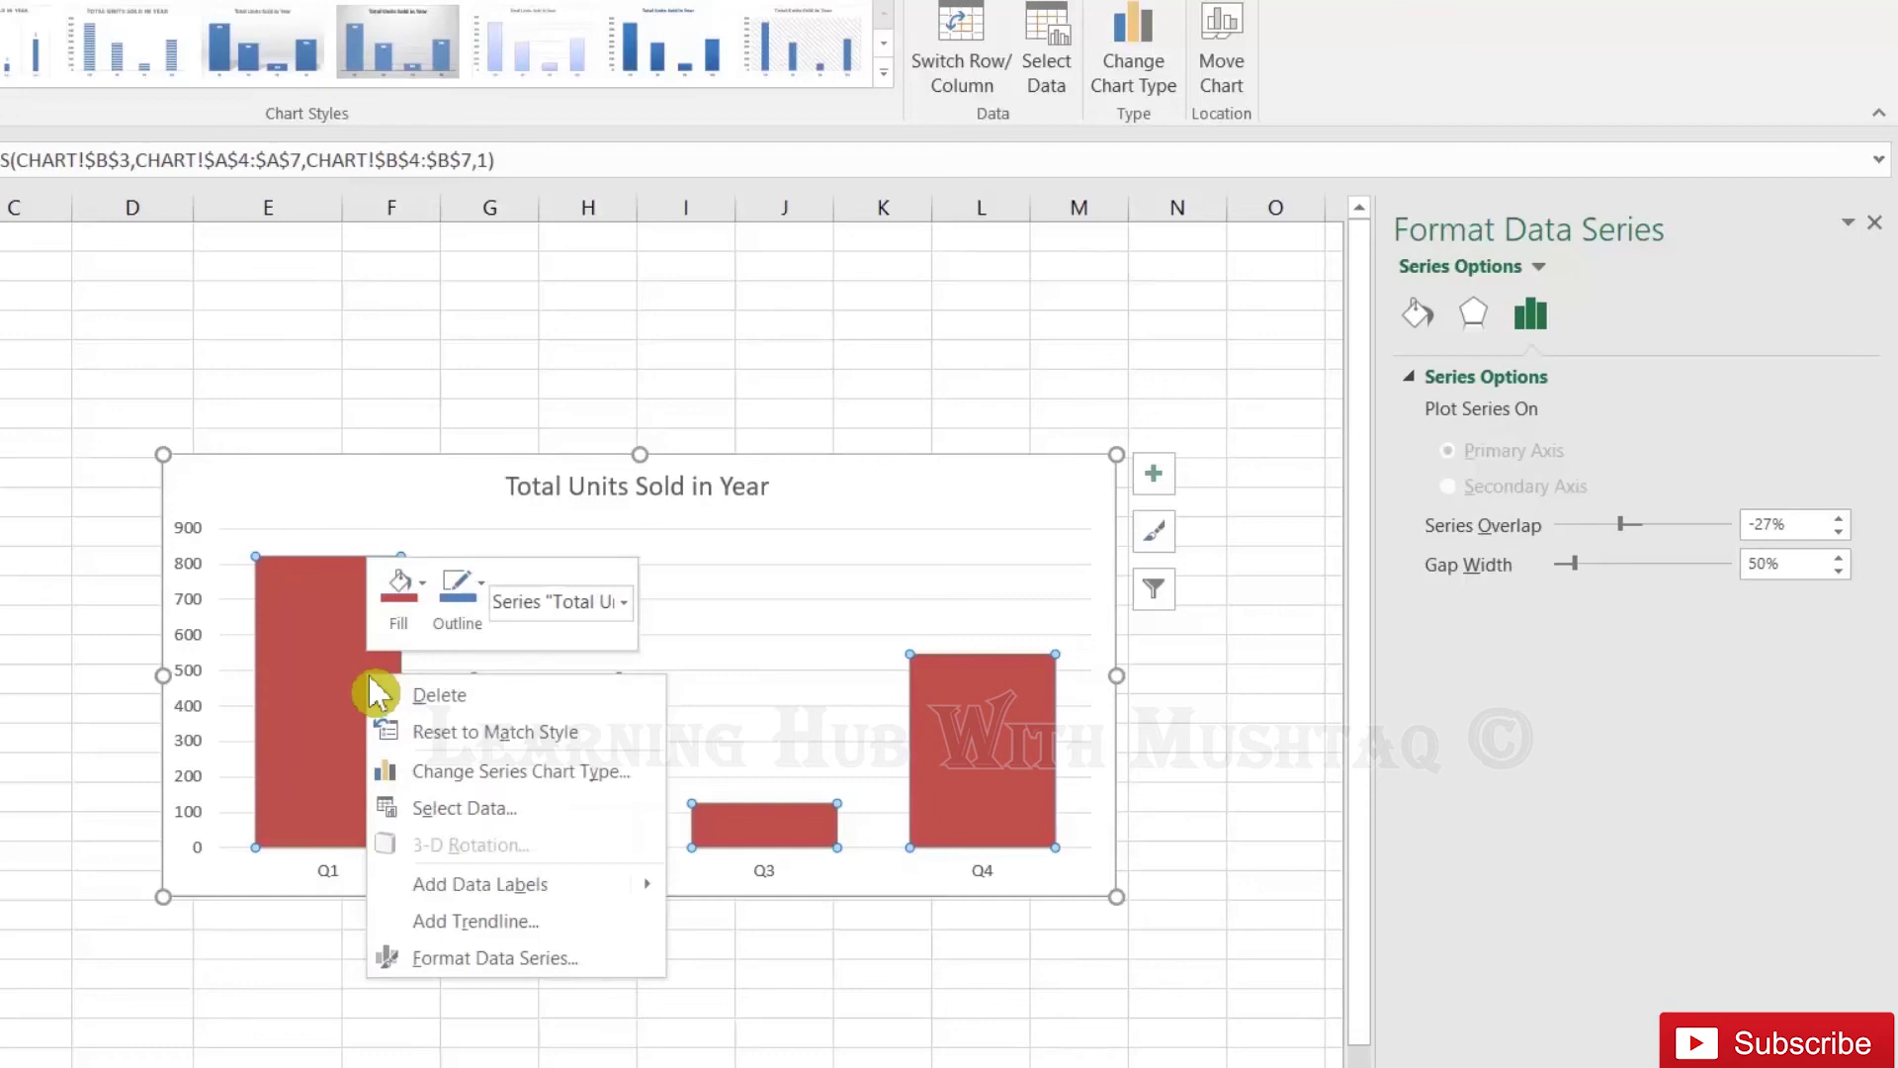
{"action": "mouse_move", "coordinate": [480, 884]}
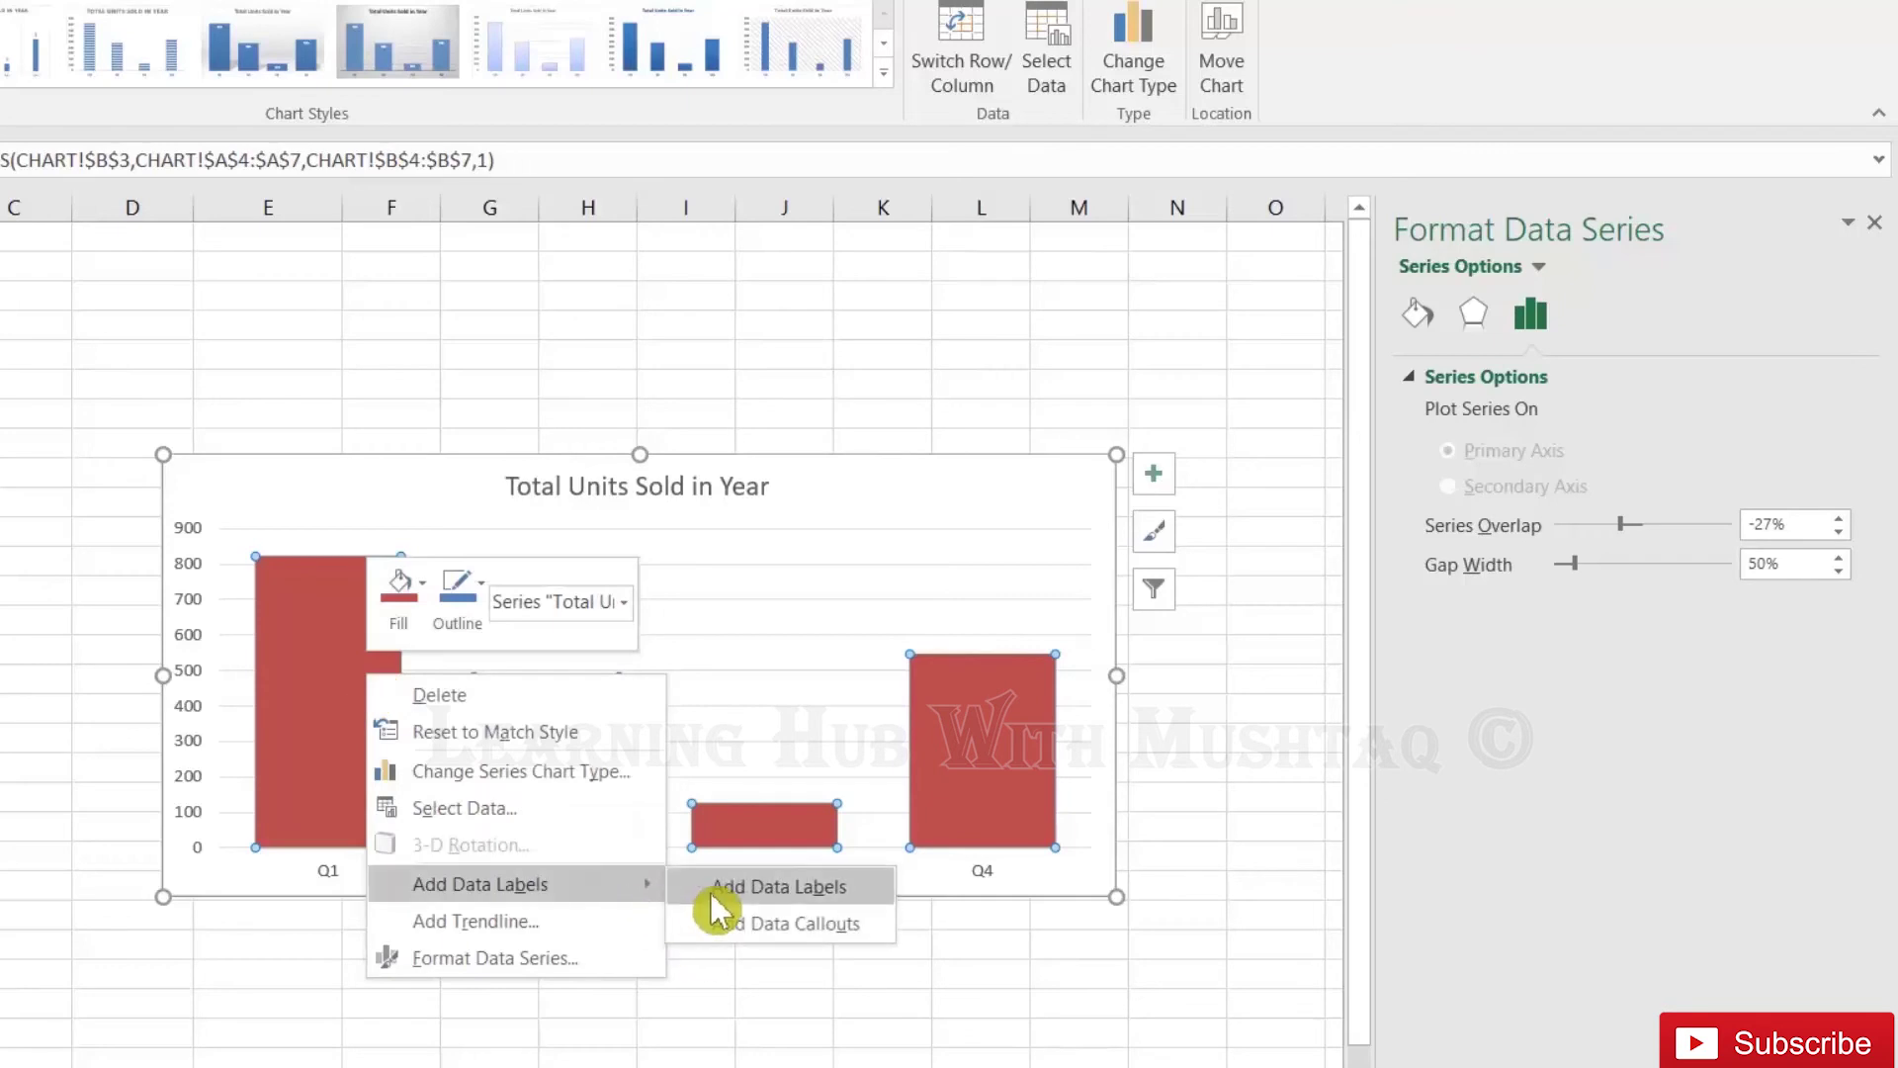
{"action": "left_click", "coordinate": [719, 889]}
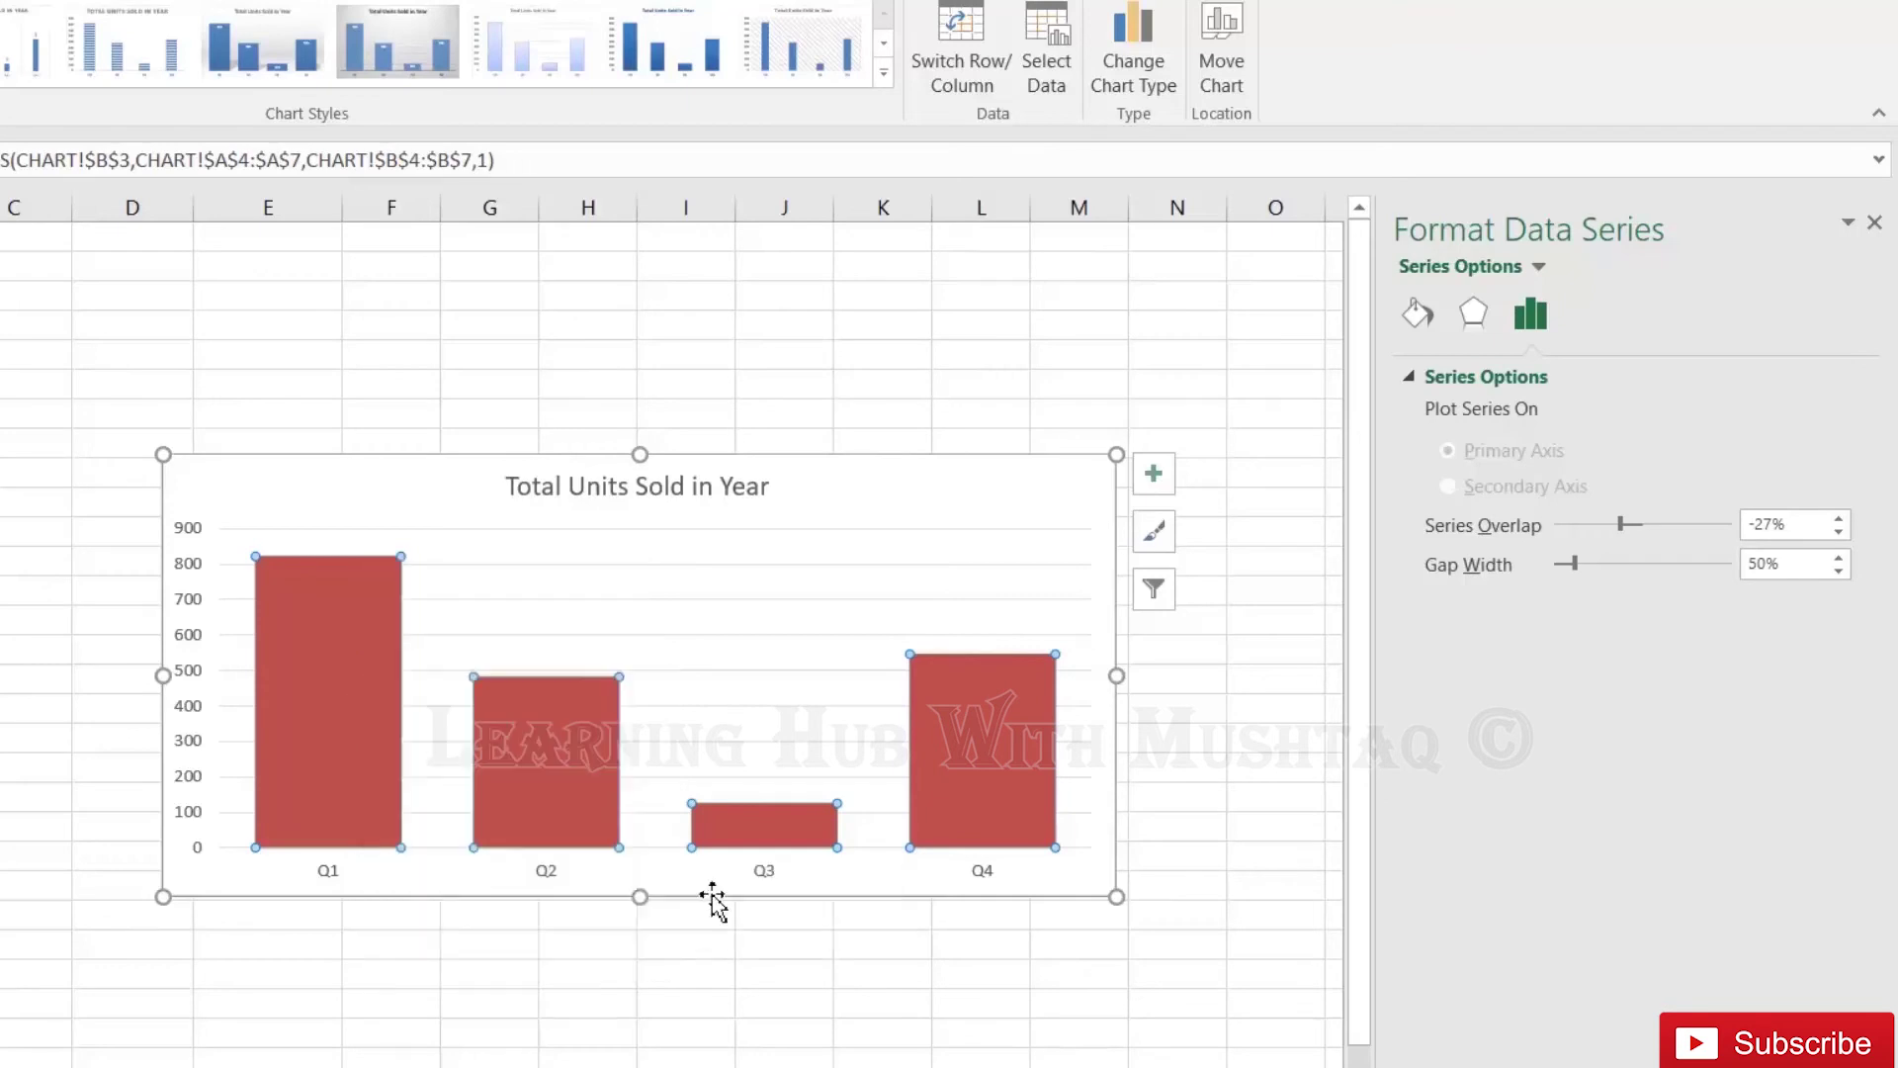
{"action": "left_click", "coordinate": [32, 644]}
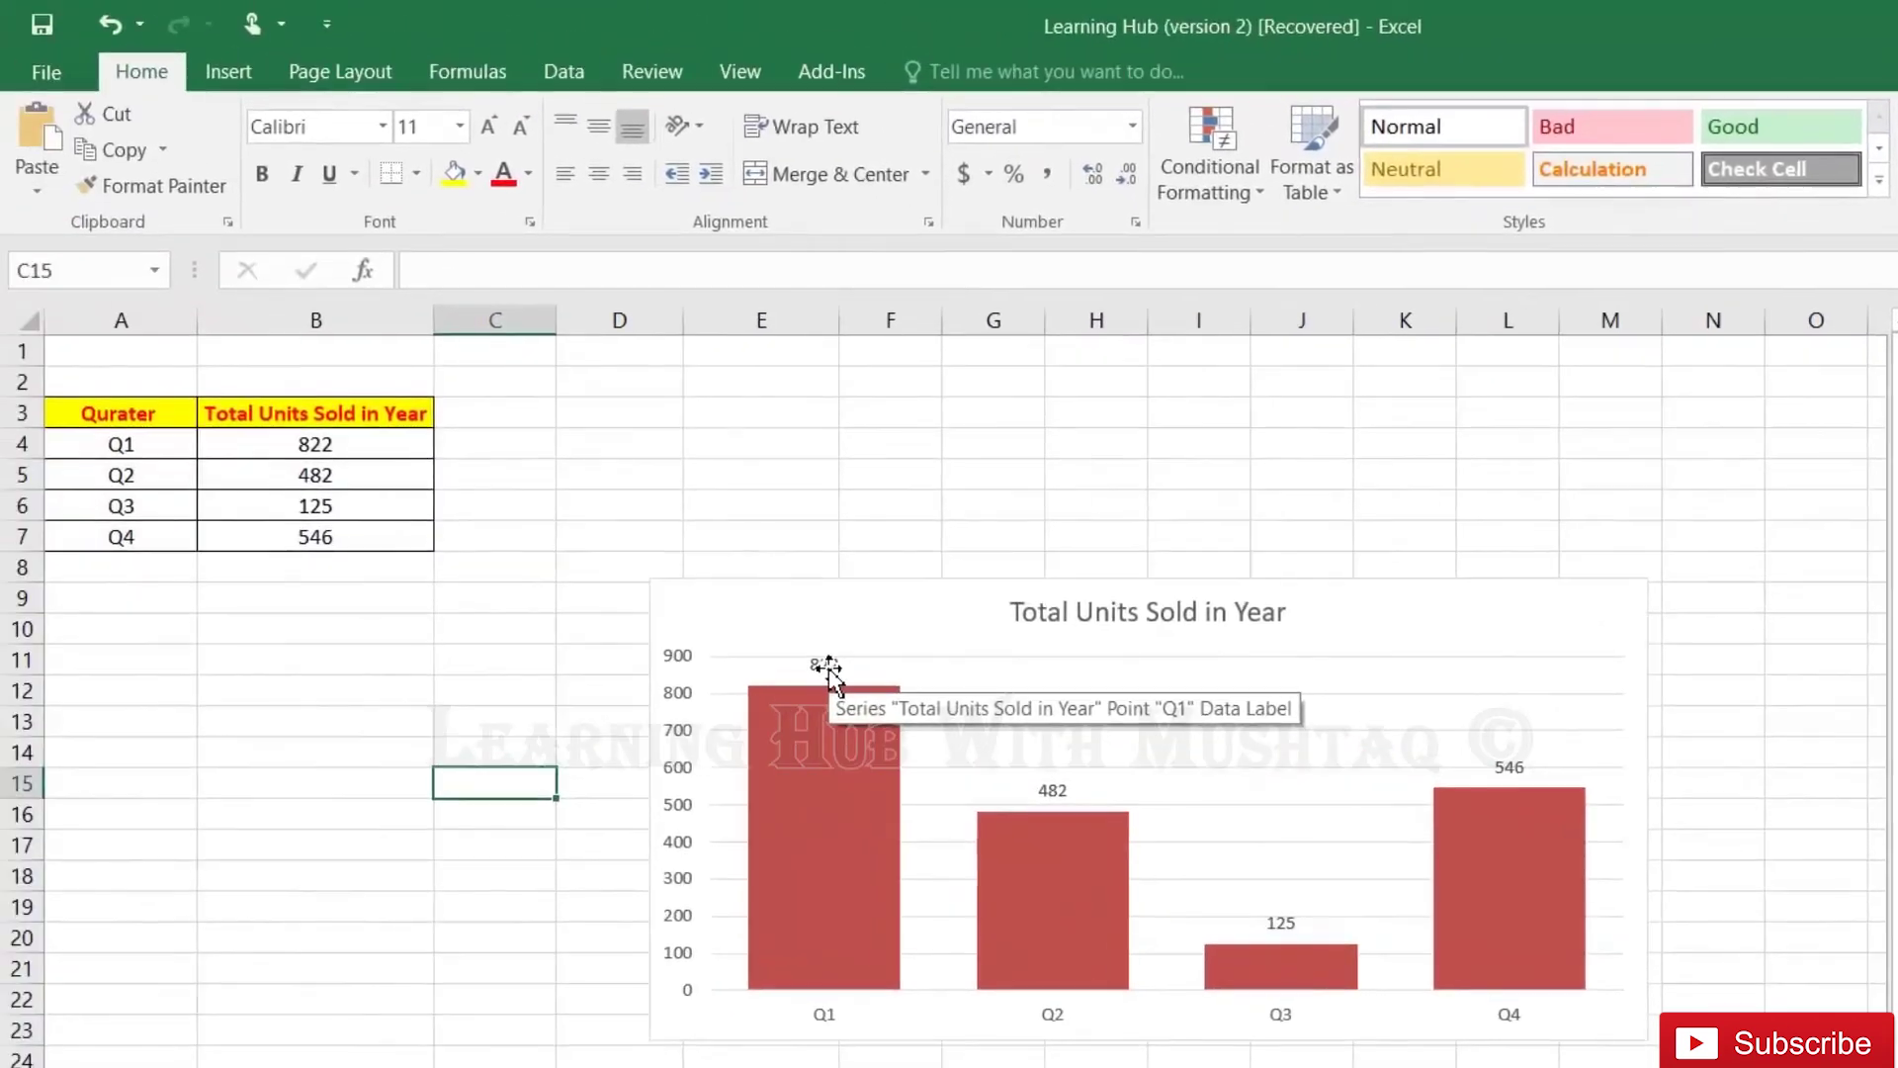
Raise the data label font size to 18 point, then step it back down to 14 point
{"action": "left_click", "coordinate": [826, 663]}
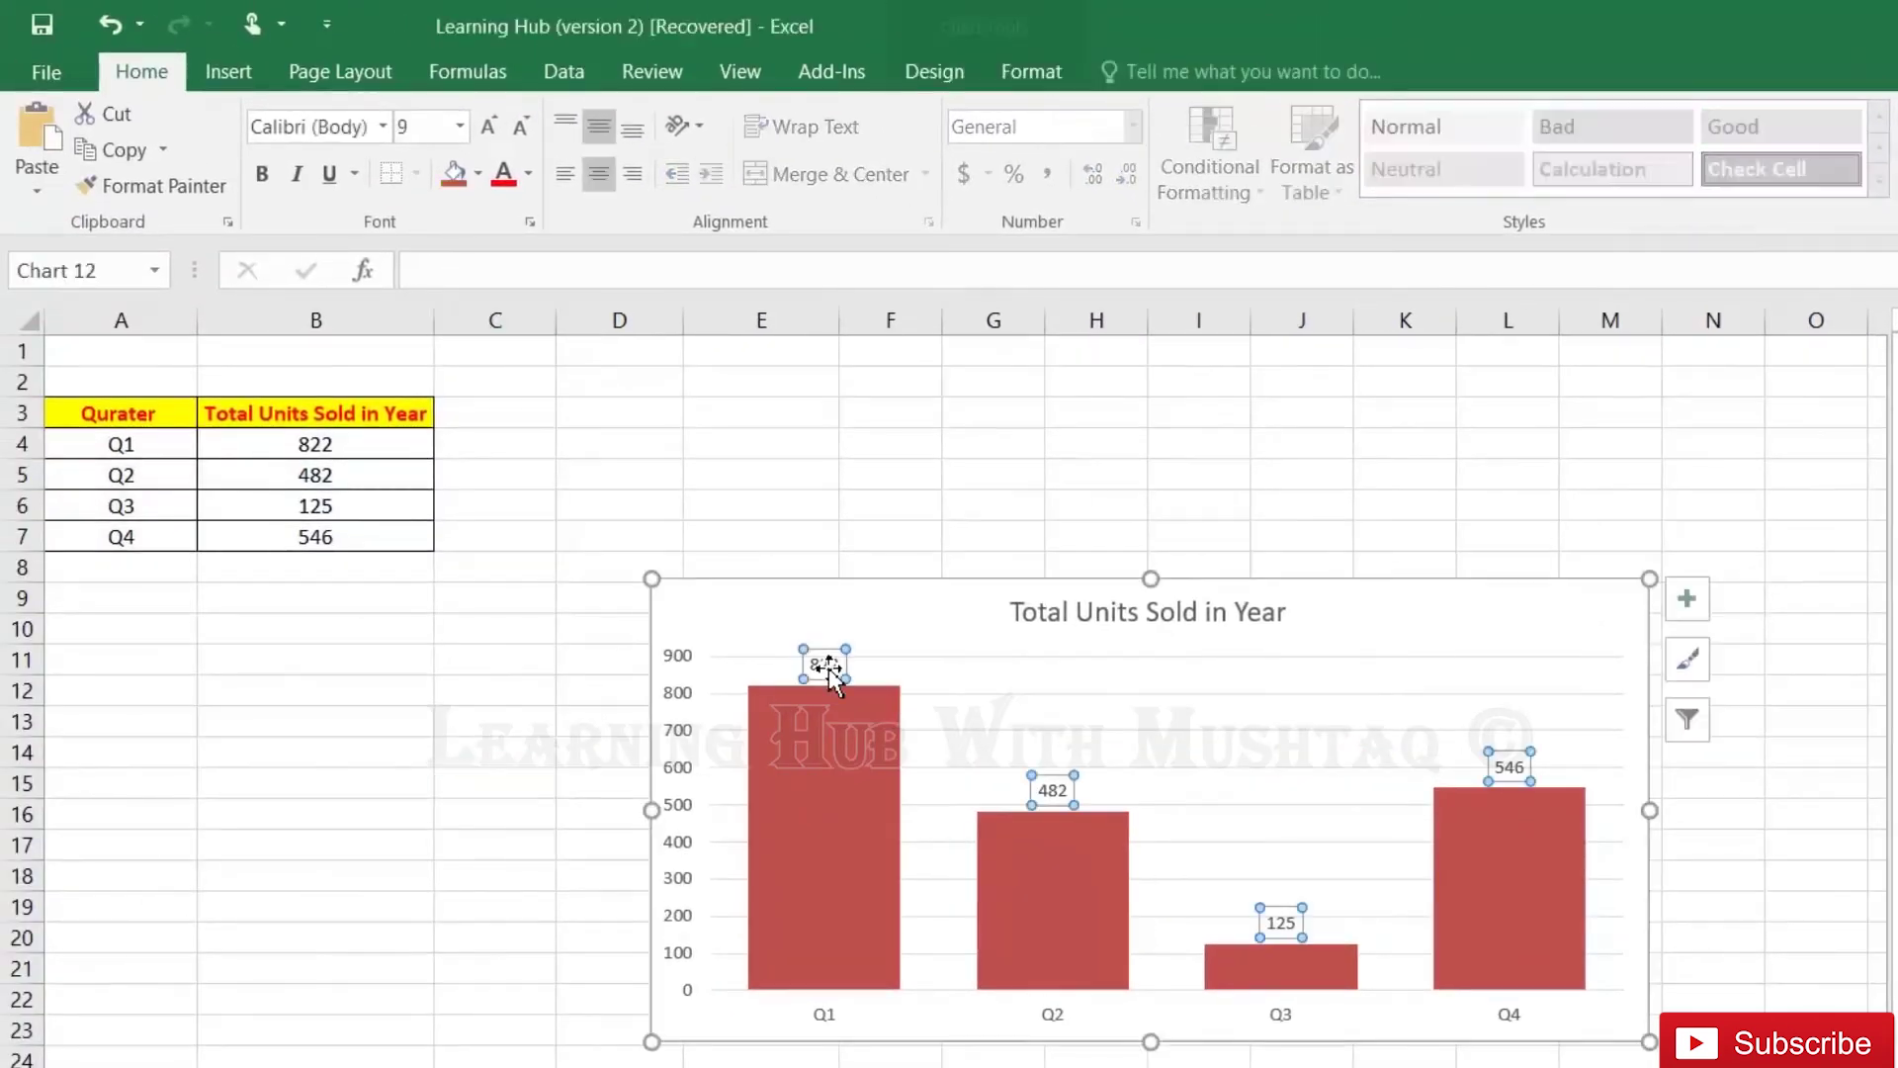
{"action": "left_click", "coordinate": [491, 123]}
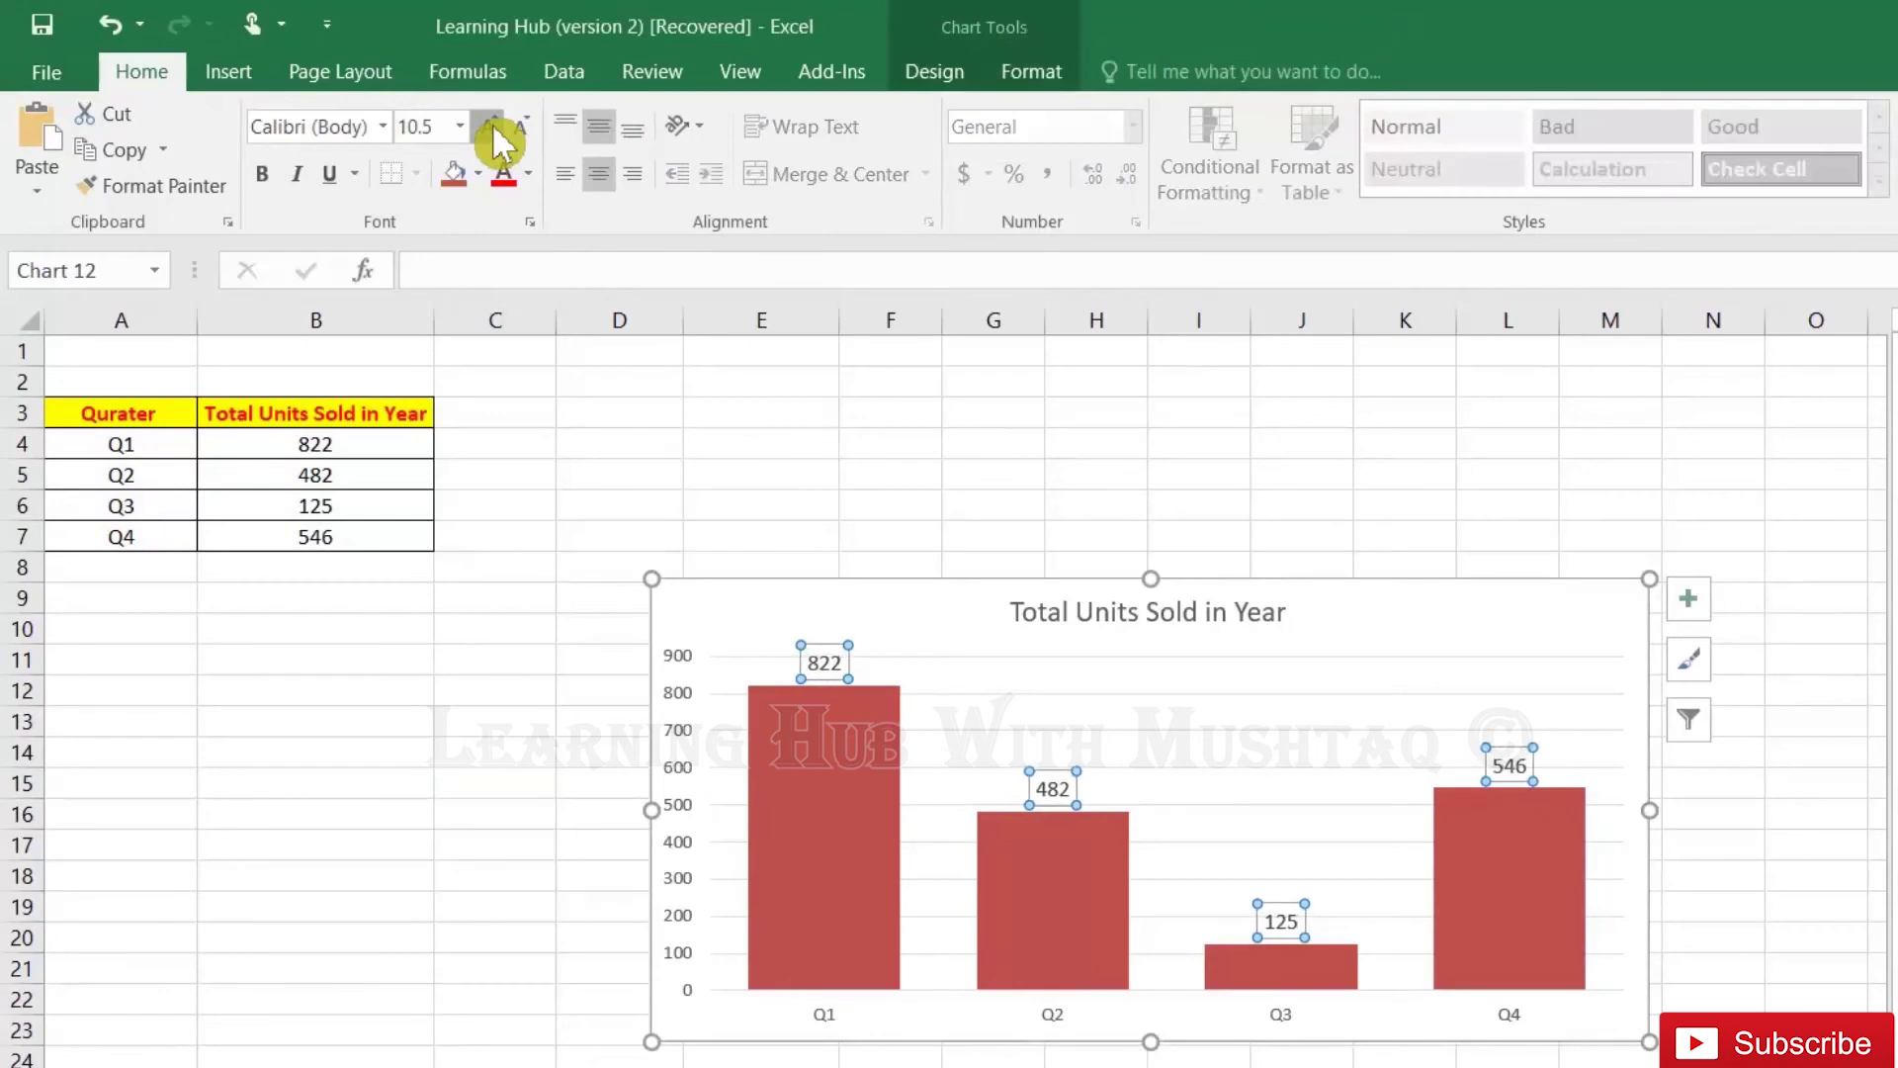
{"action": "left_click", "coordinate": [490, 122]}
{"action": "left_click", "coordinate": [492, 123]}
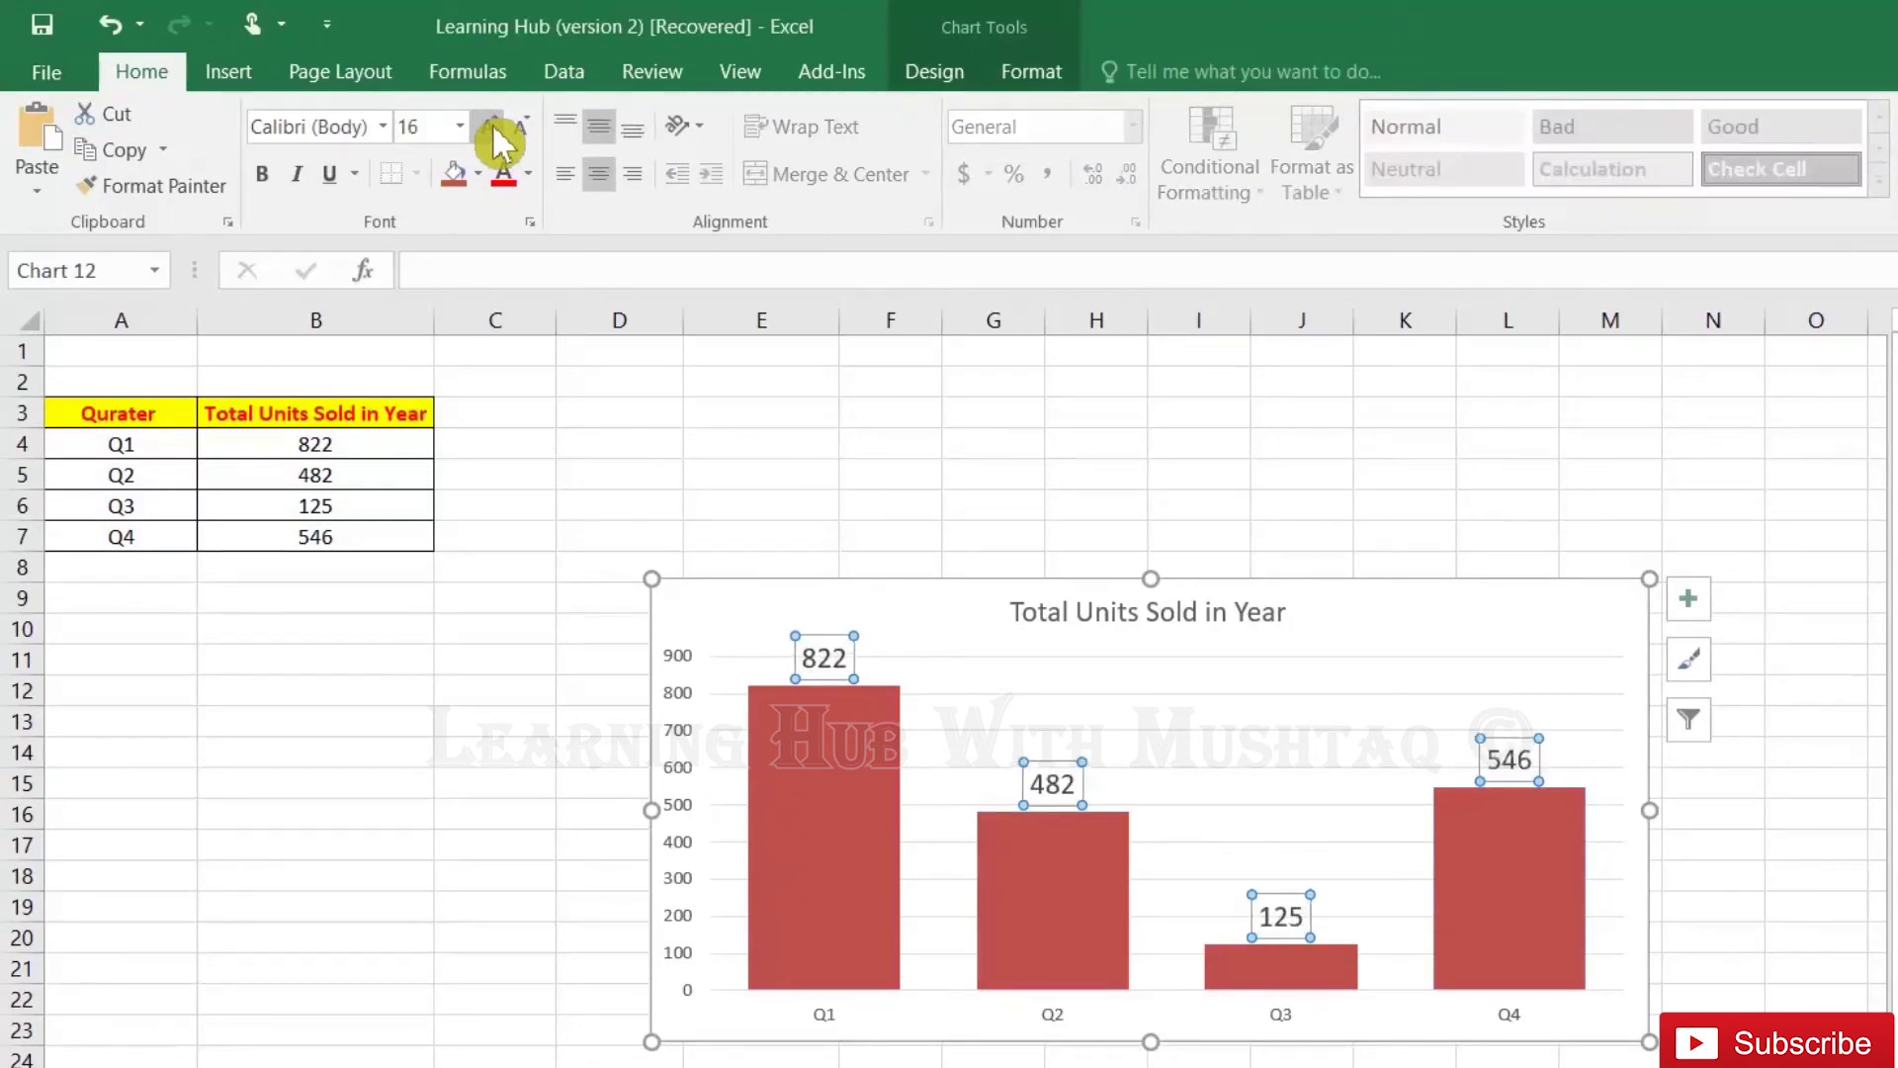
{"action": "left_click", "coordinate": [491, 124]}
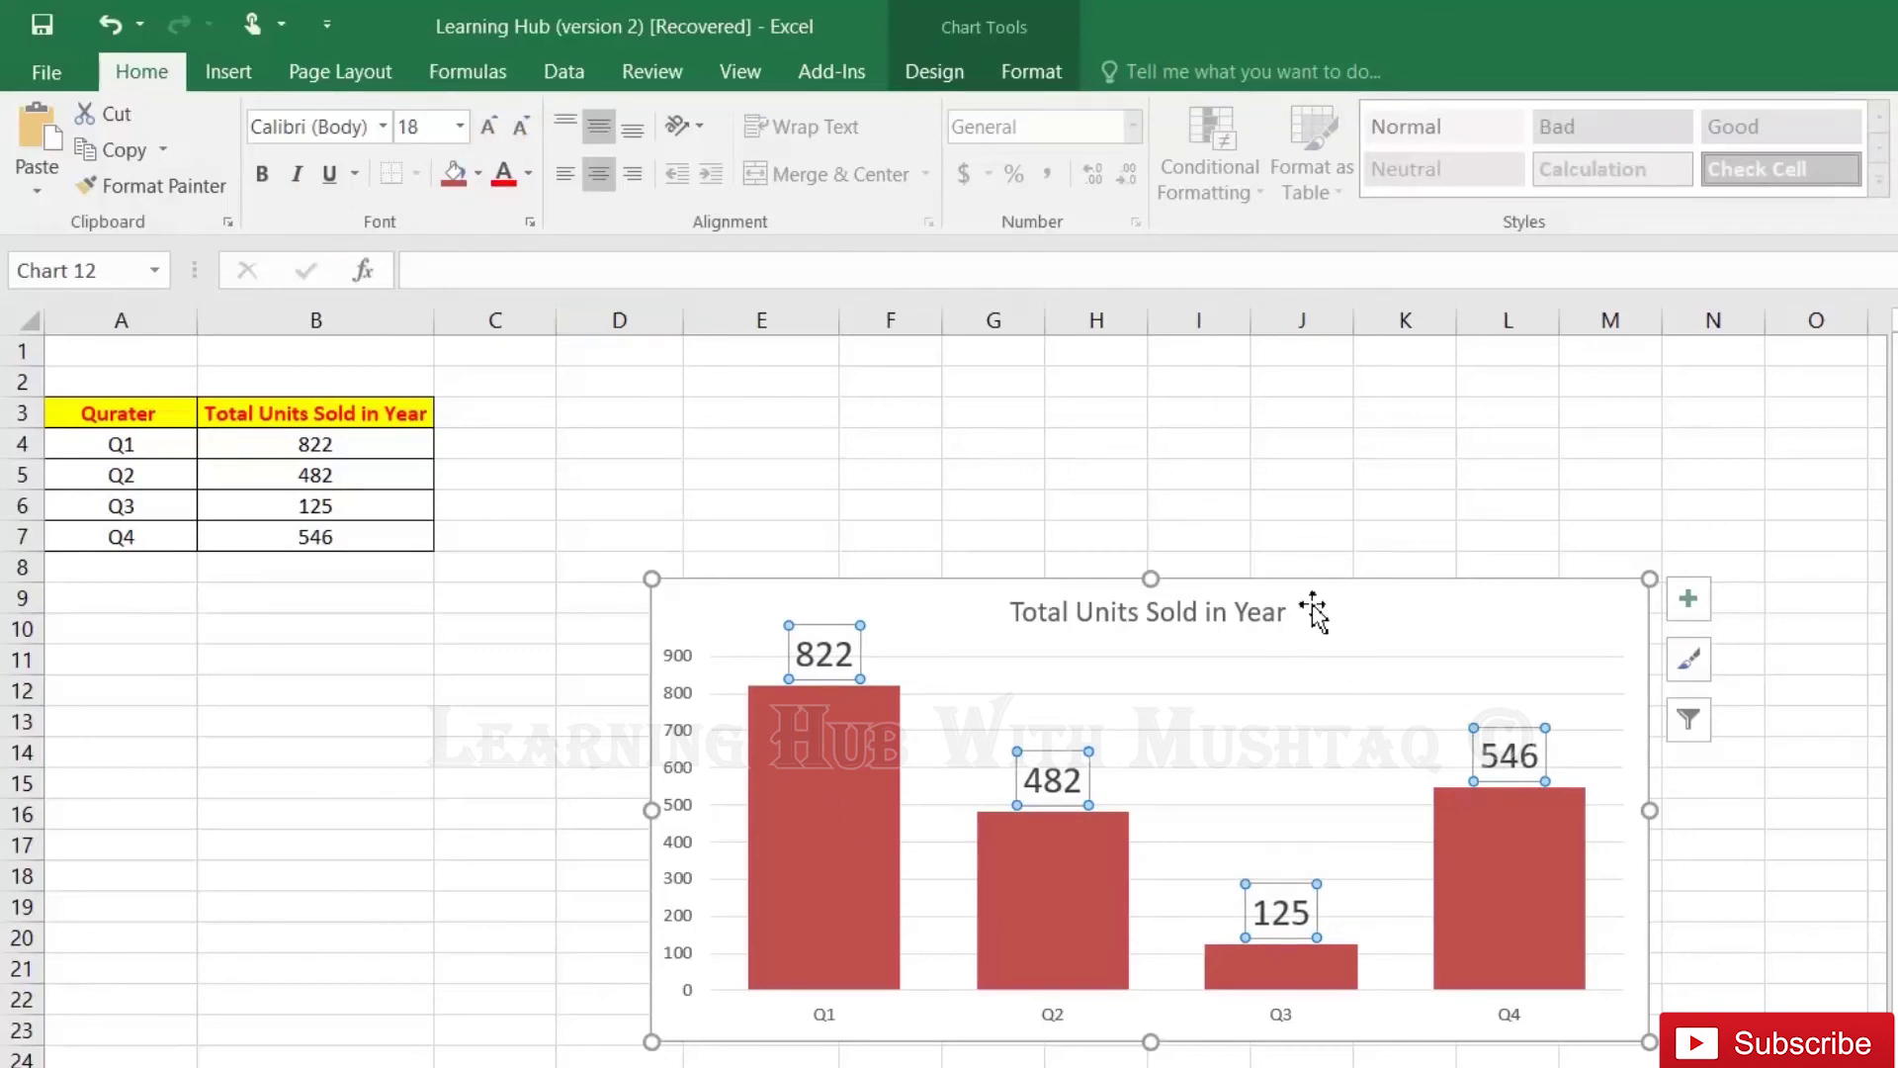
{"action": "left_click", "coordinate": [524, 134]}
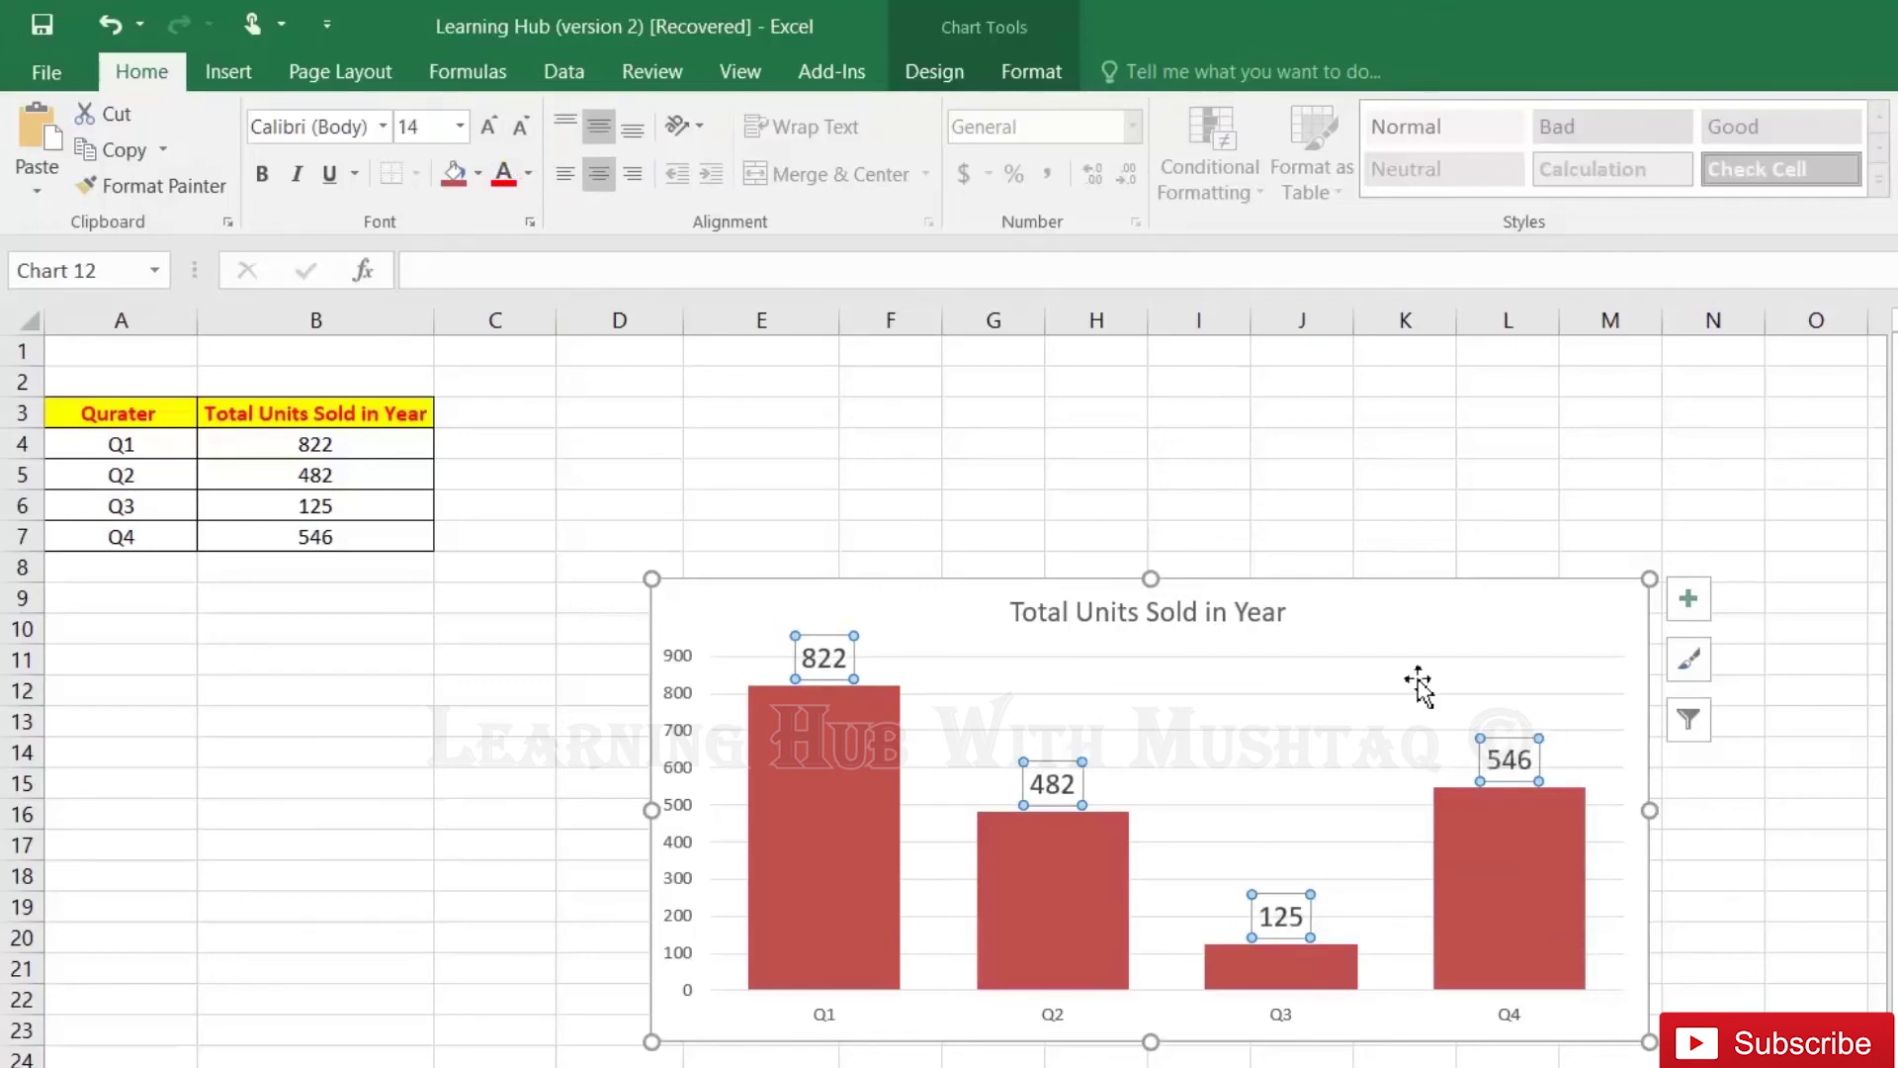
{"action": "left_click", "coordinate": [1387, 472]}
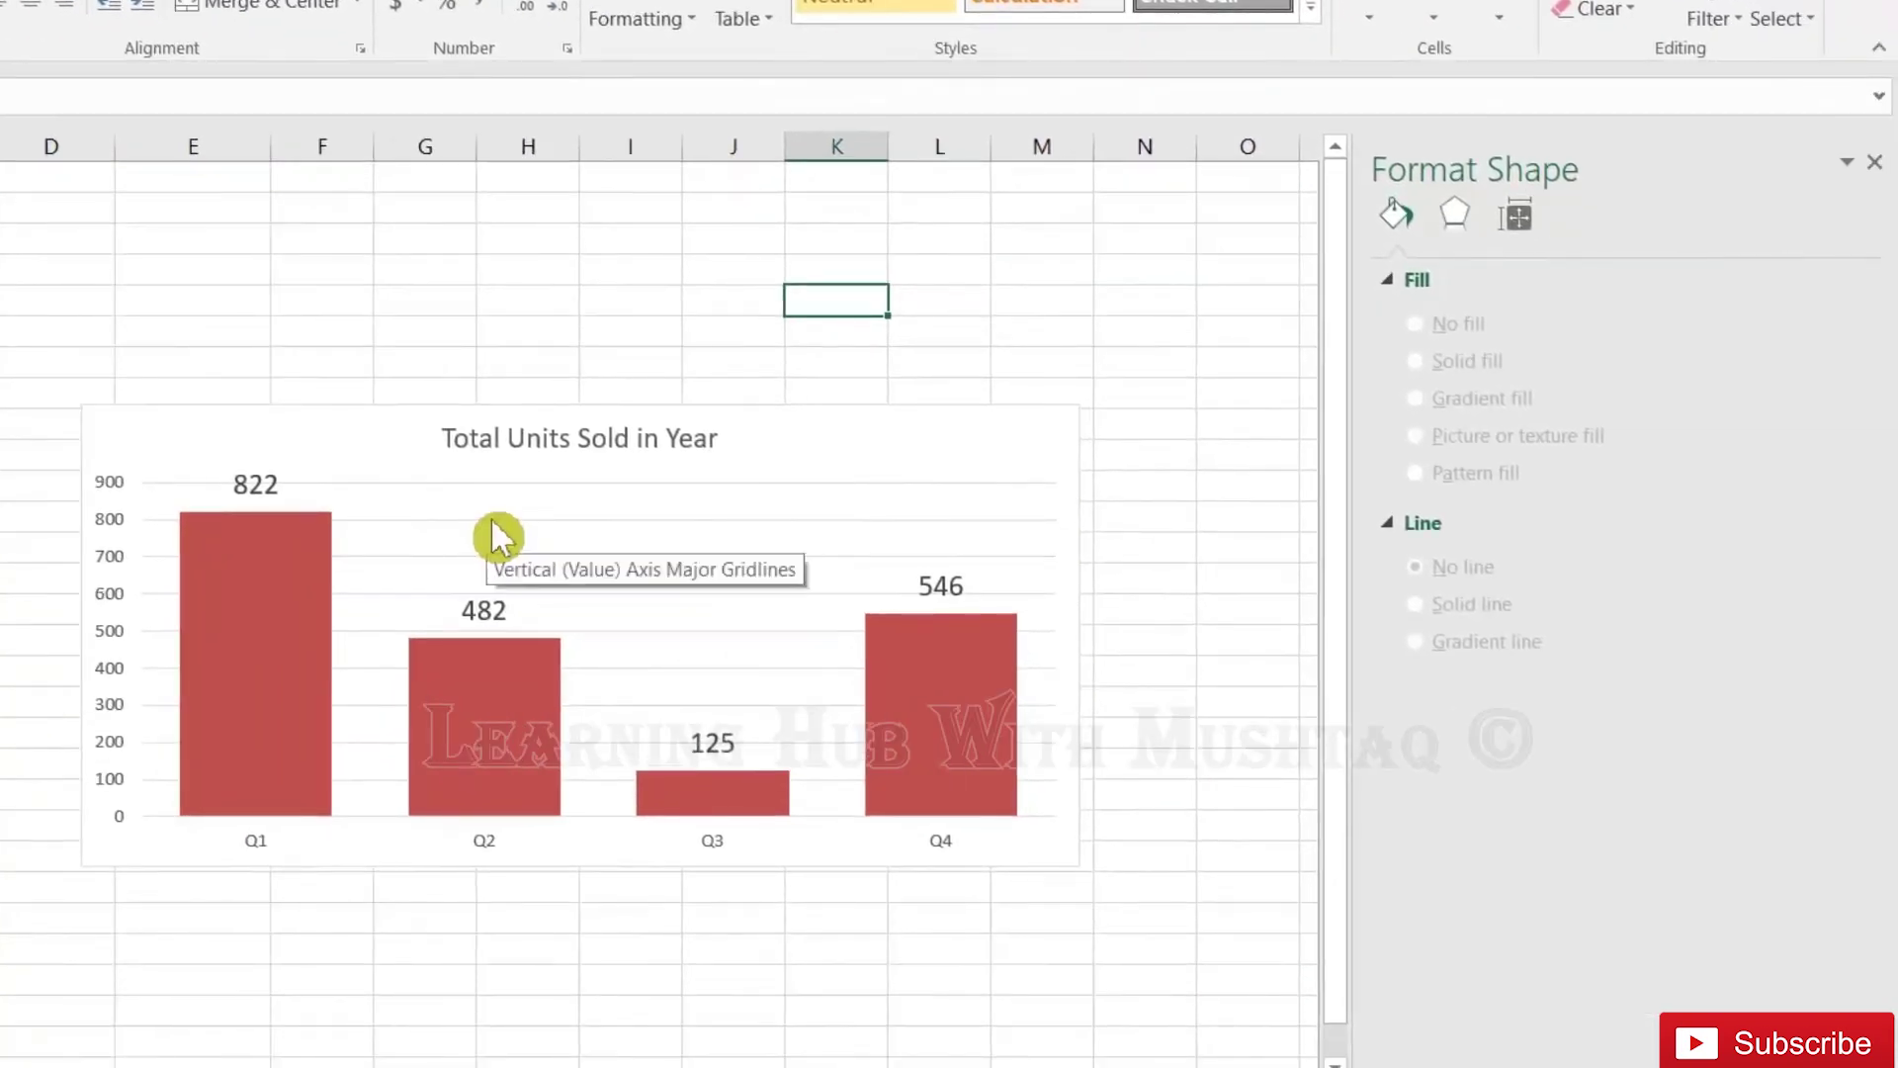
Set the chart's major horizontal gridlines to No line
{"action": "left_click", "coordinate": [490, 520]}
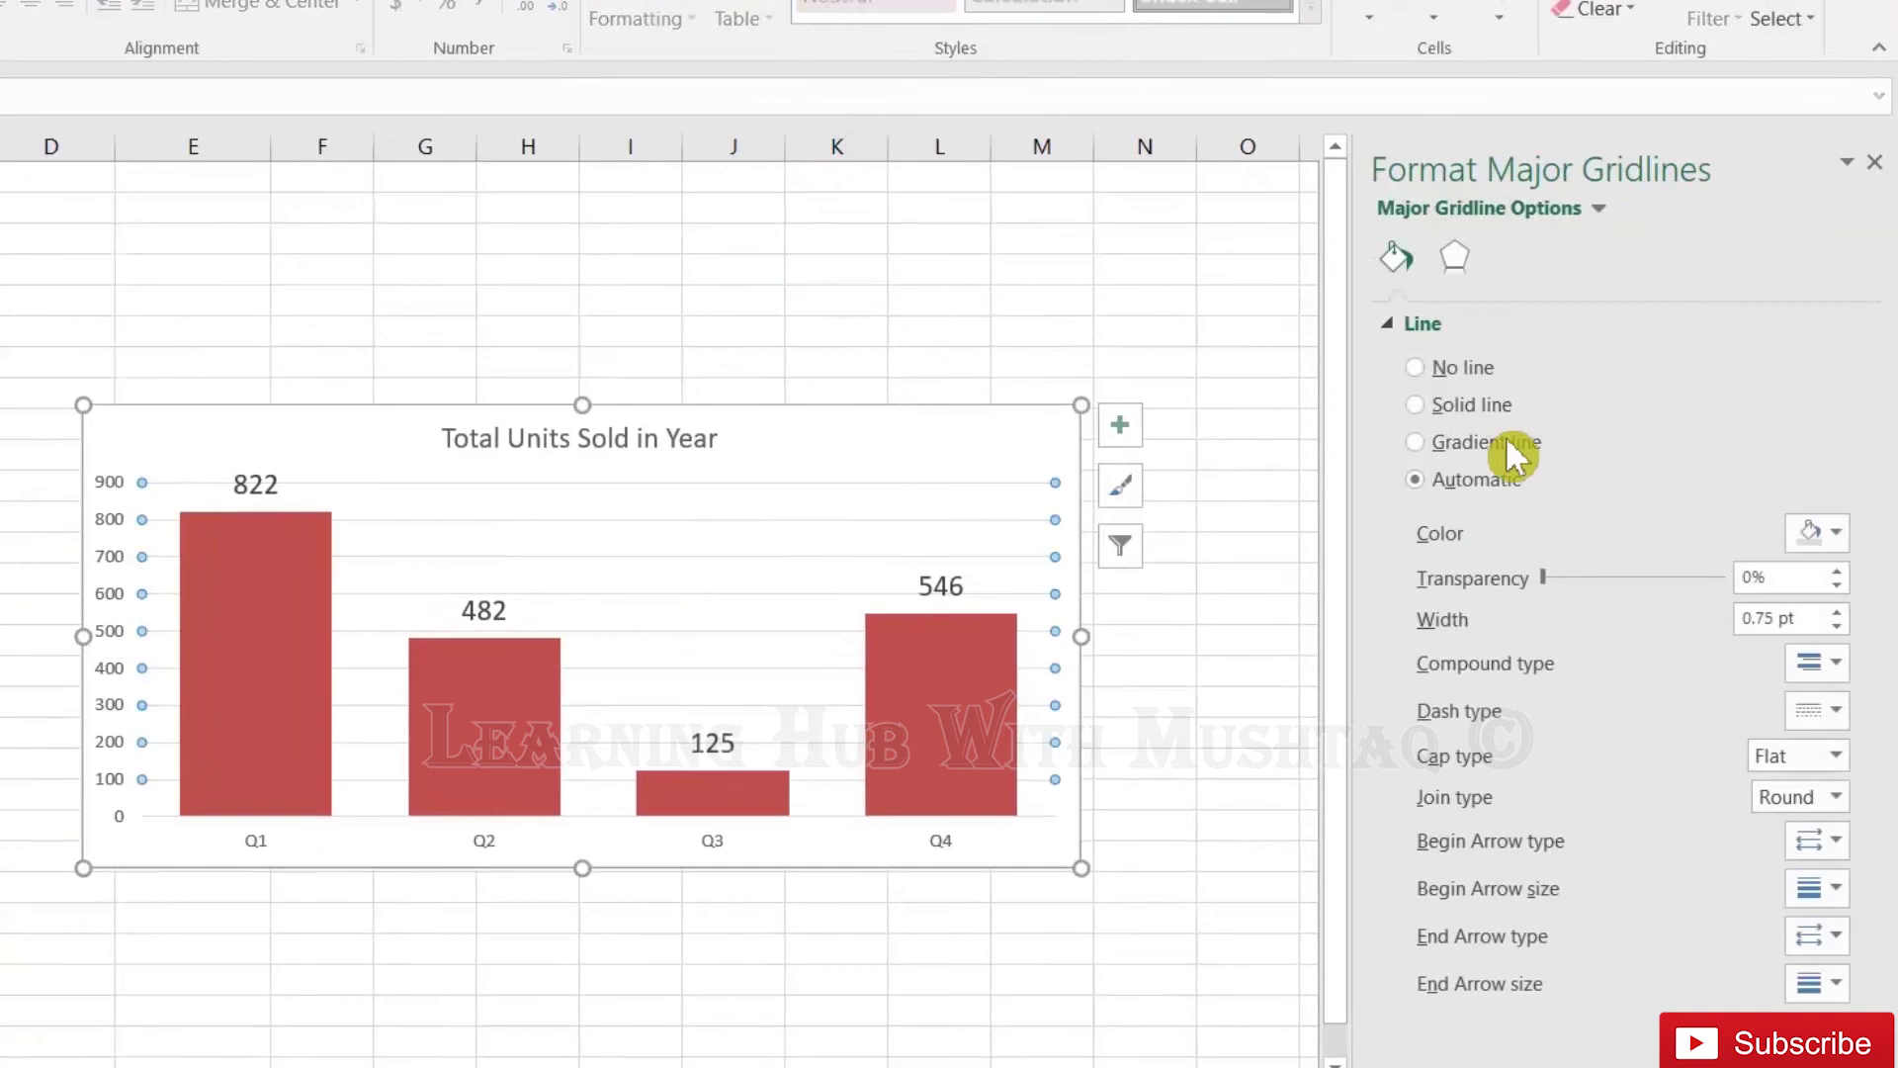
{"action": "left_click", "coordinate": [1416, 367]}
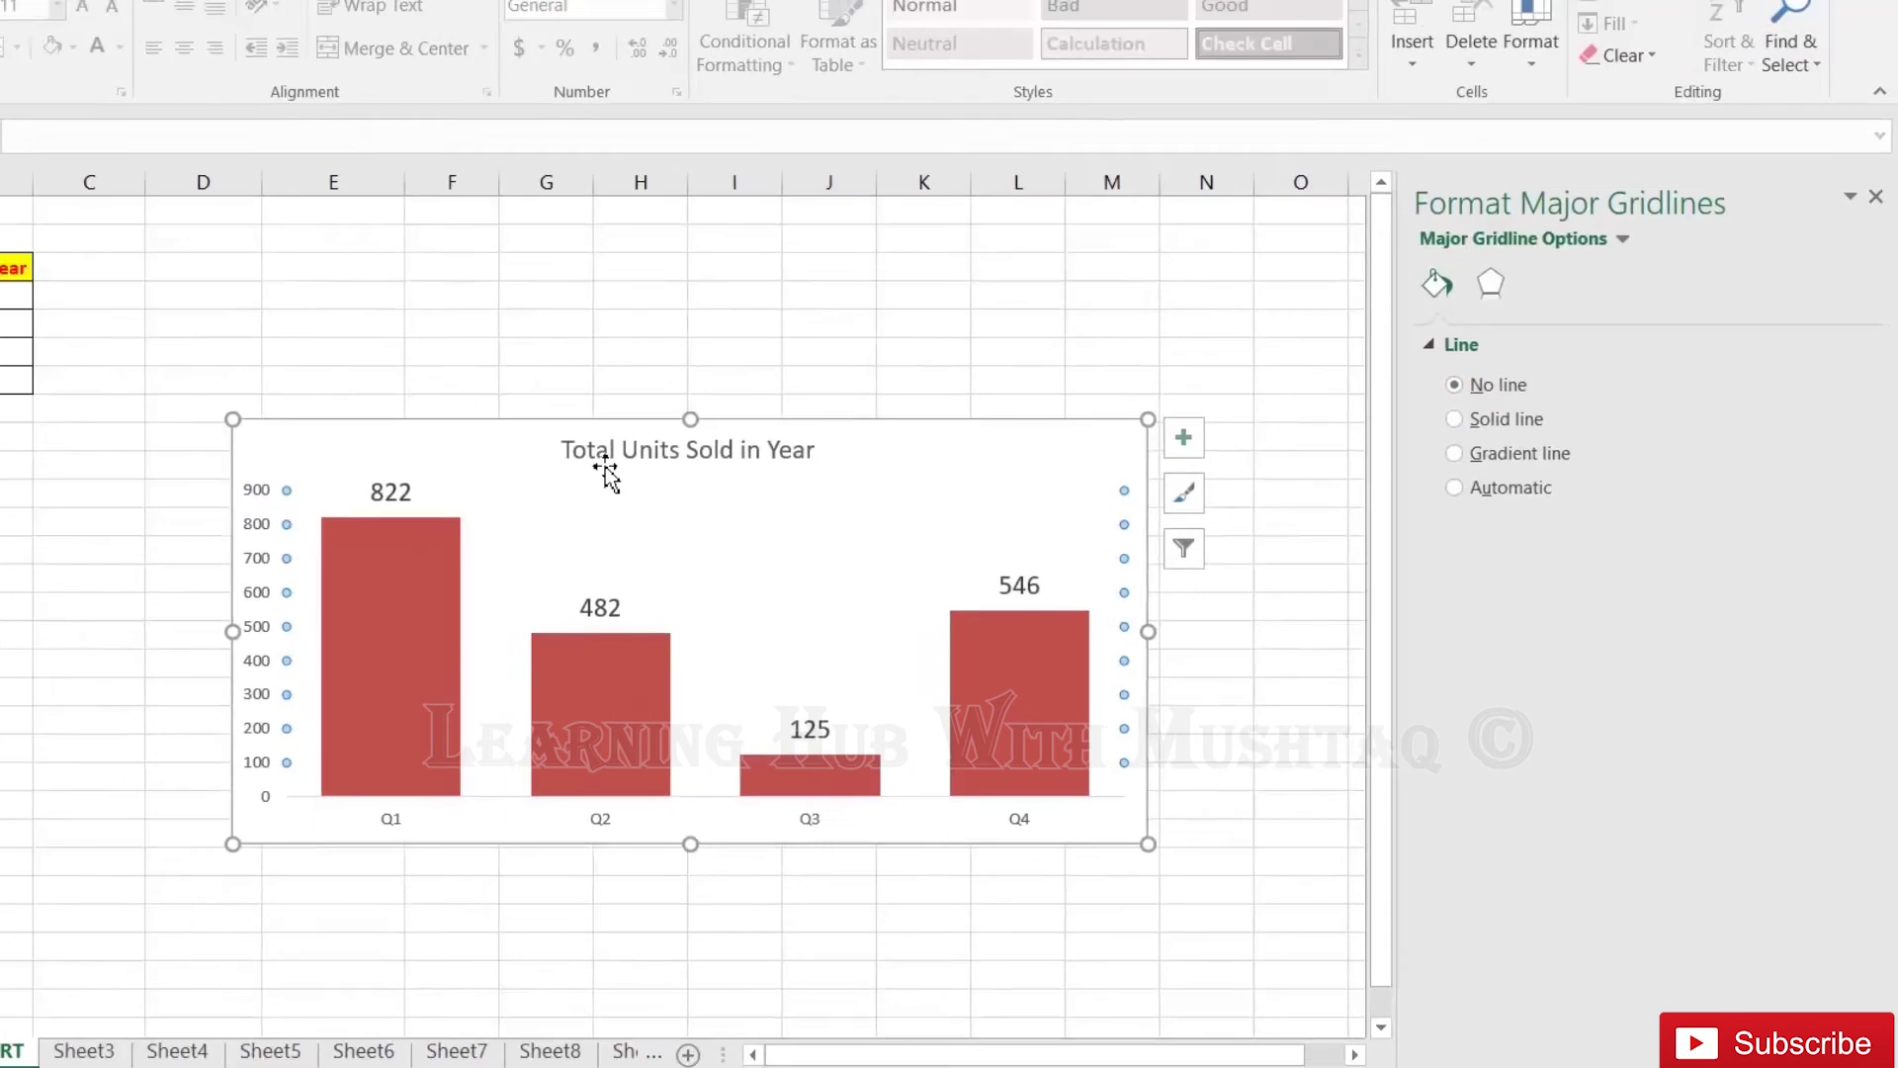
Increase the 'Total Units Sold in Year' title font size to 20 point
{"action": "left_click", "coordinate": [490, 453]}
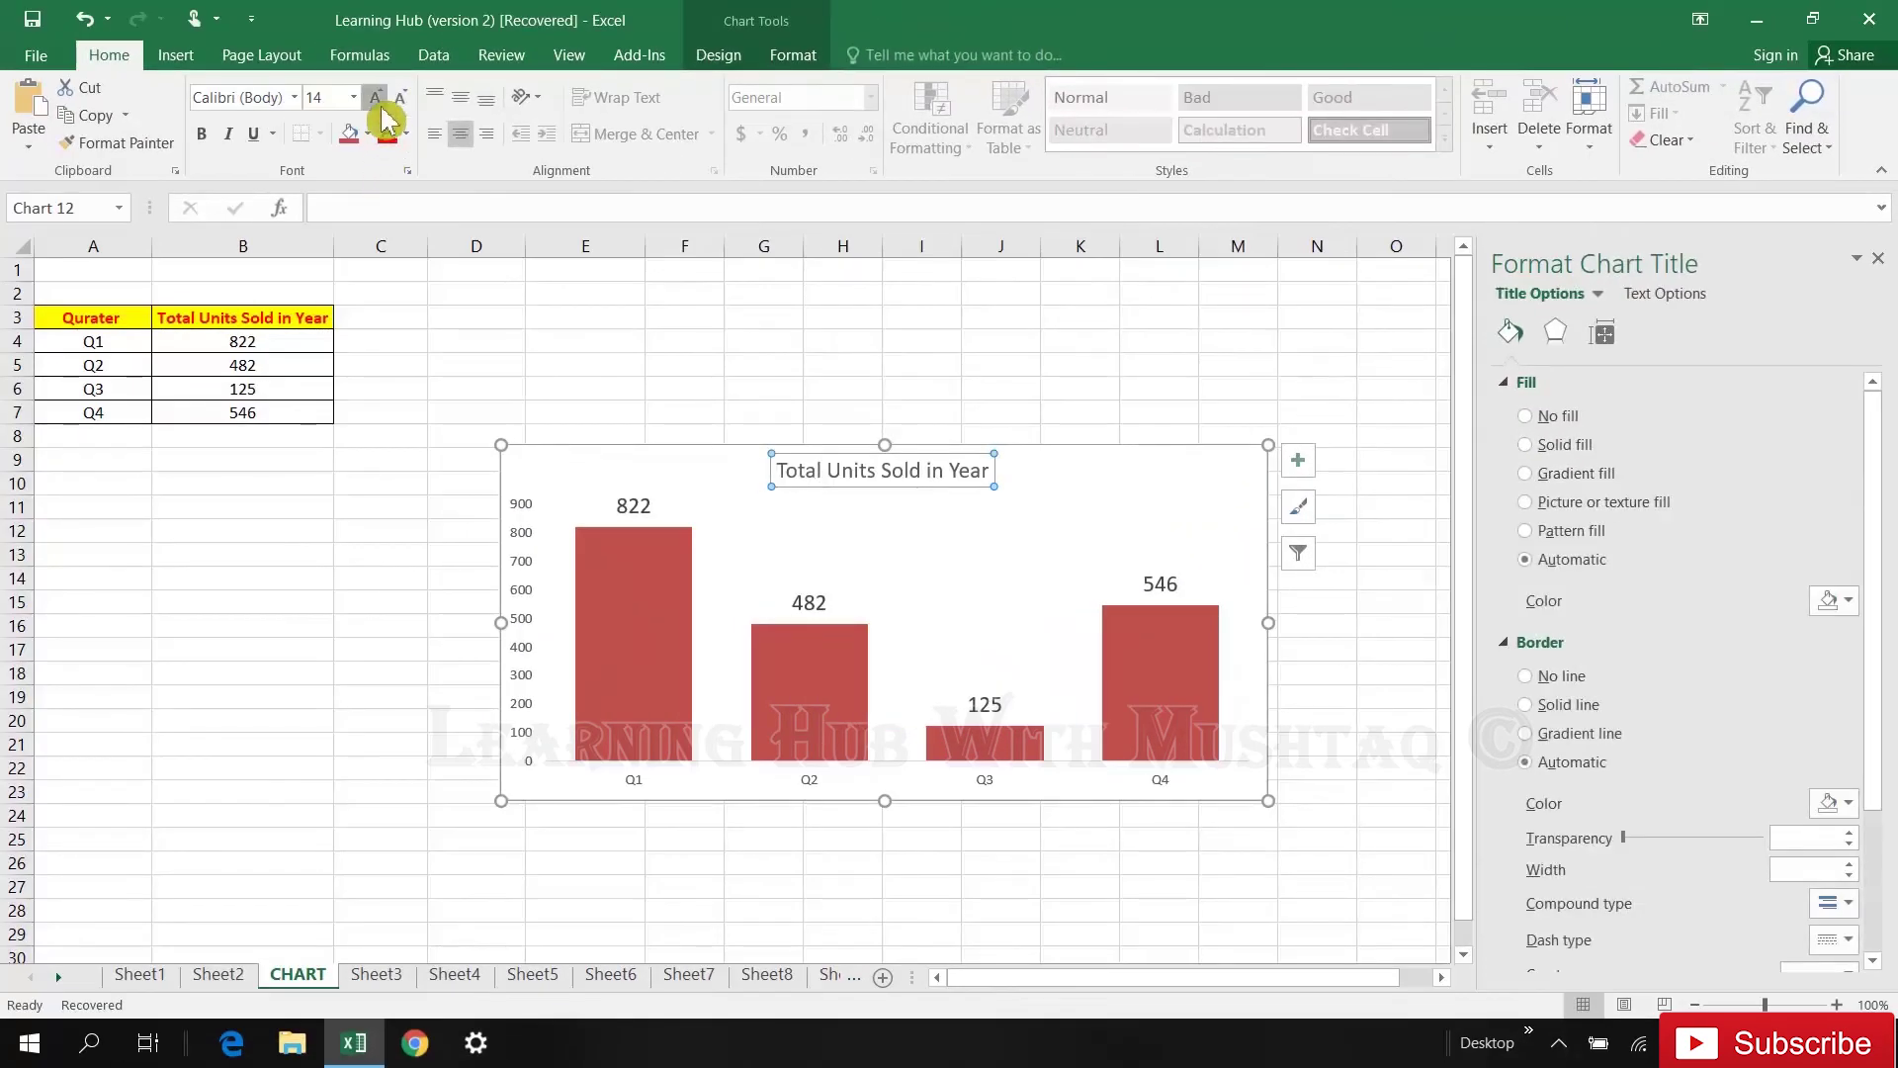
{"action": "left_click", "coordinate": [376, 98]}
{"action": "left_click", "coordinate": [374, 98]}
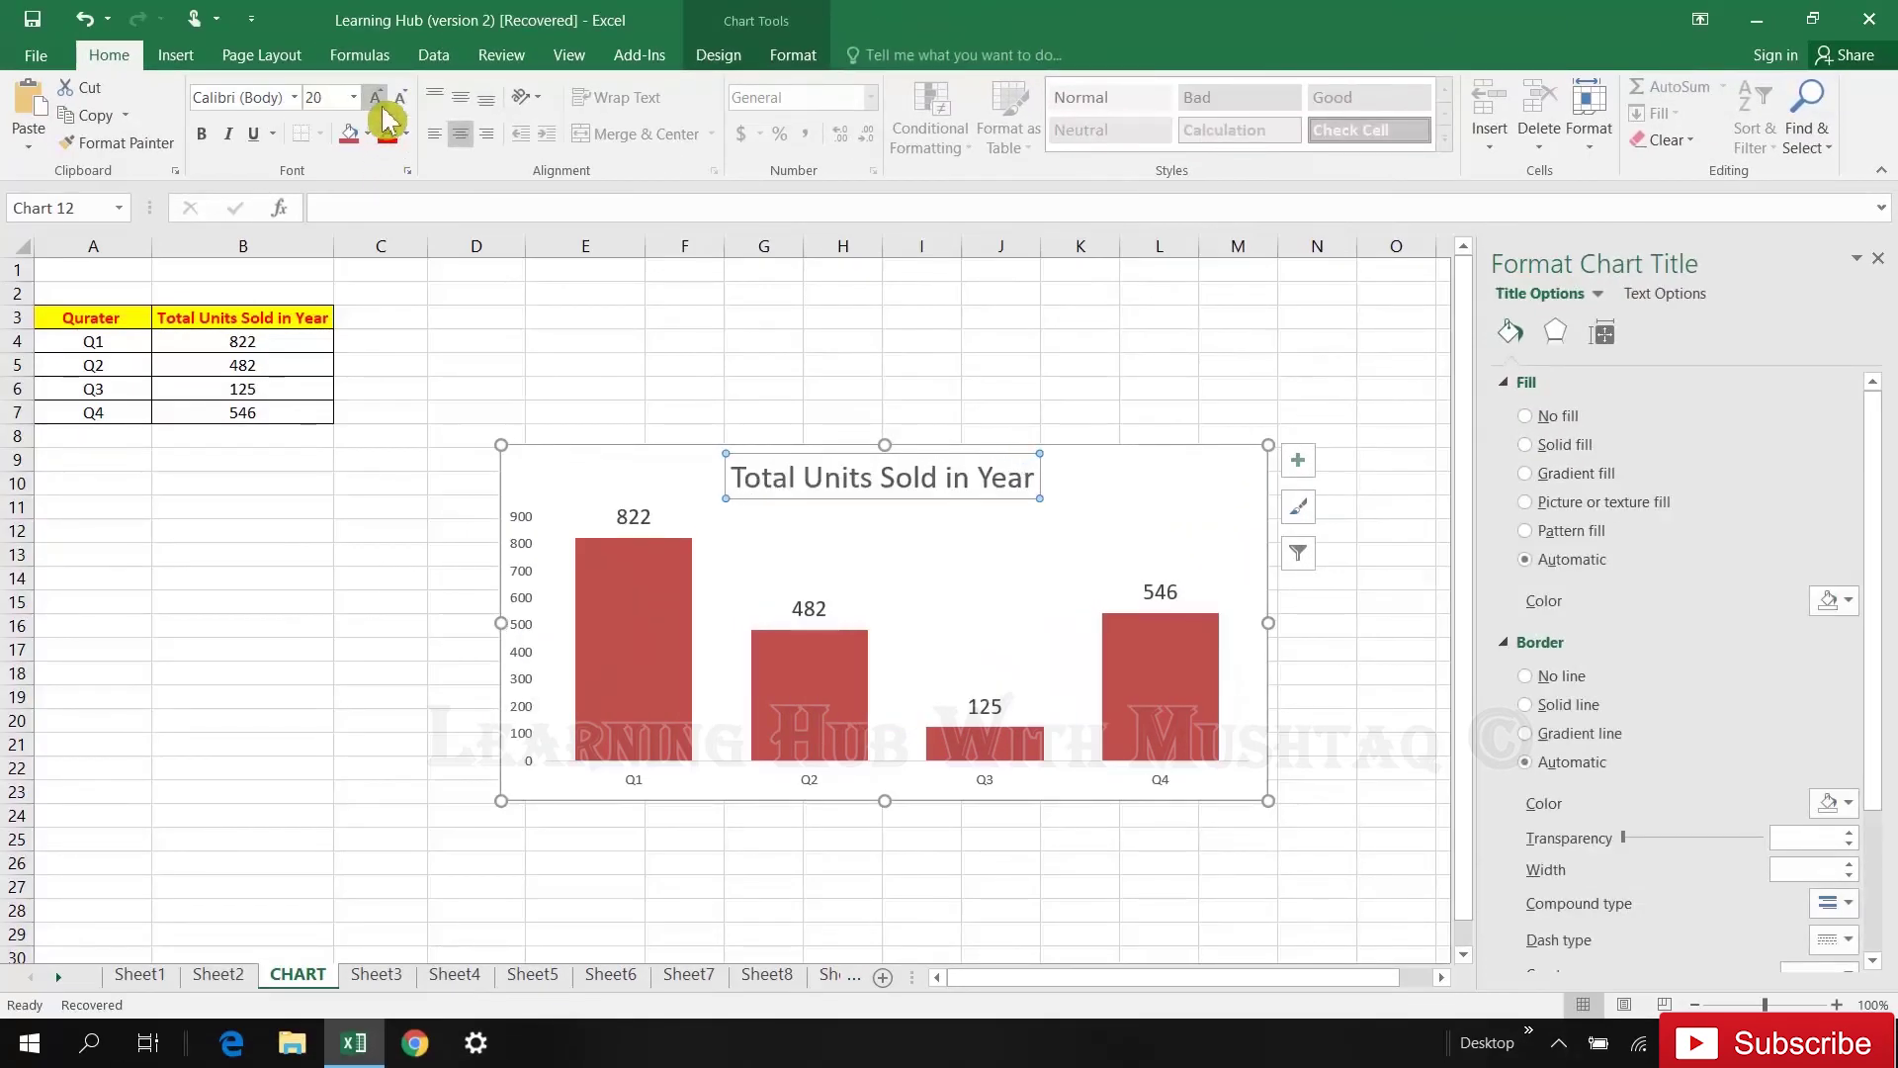
{"action": "left_click", "coordinate": [1098, 559]}
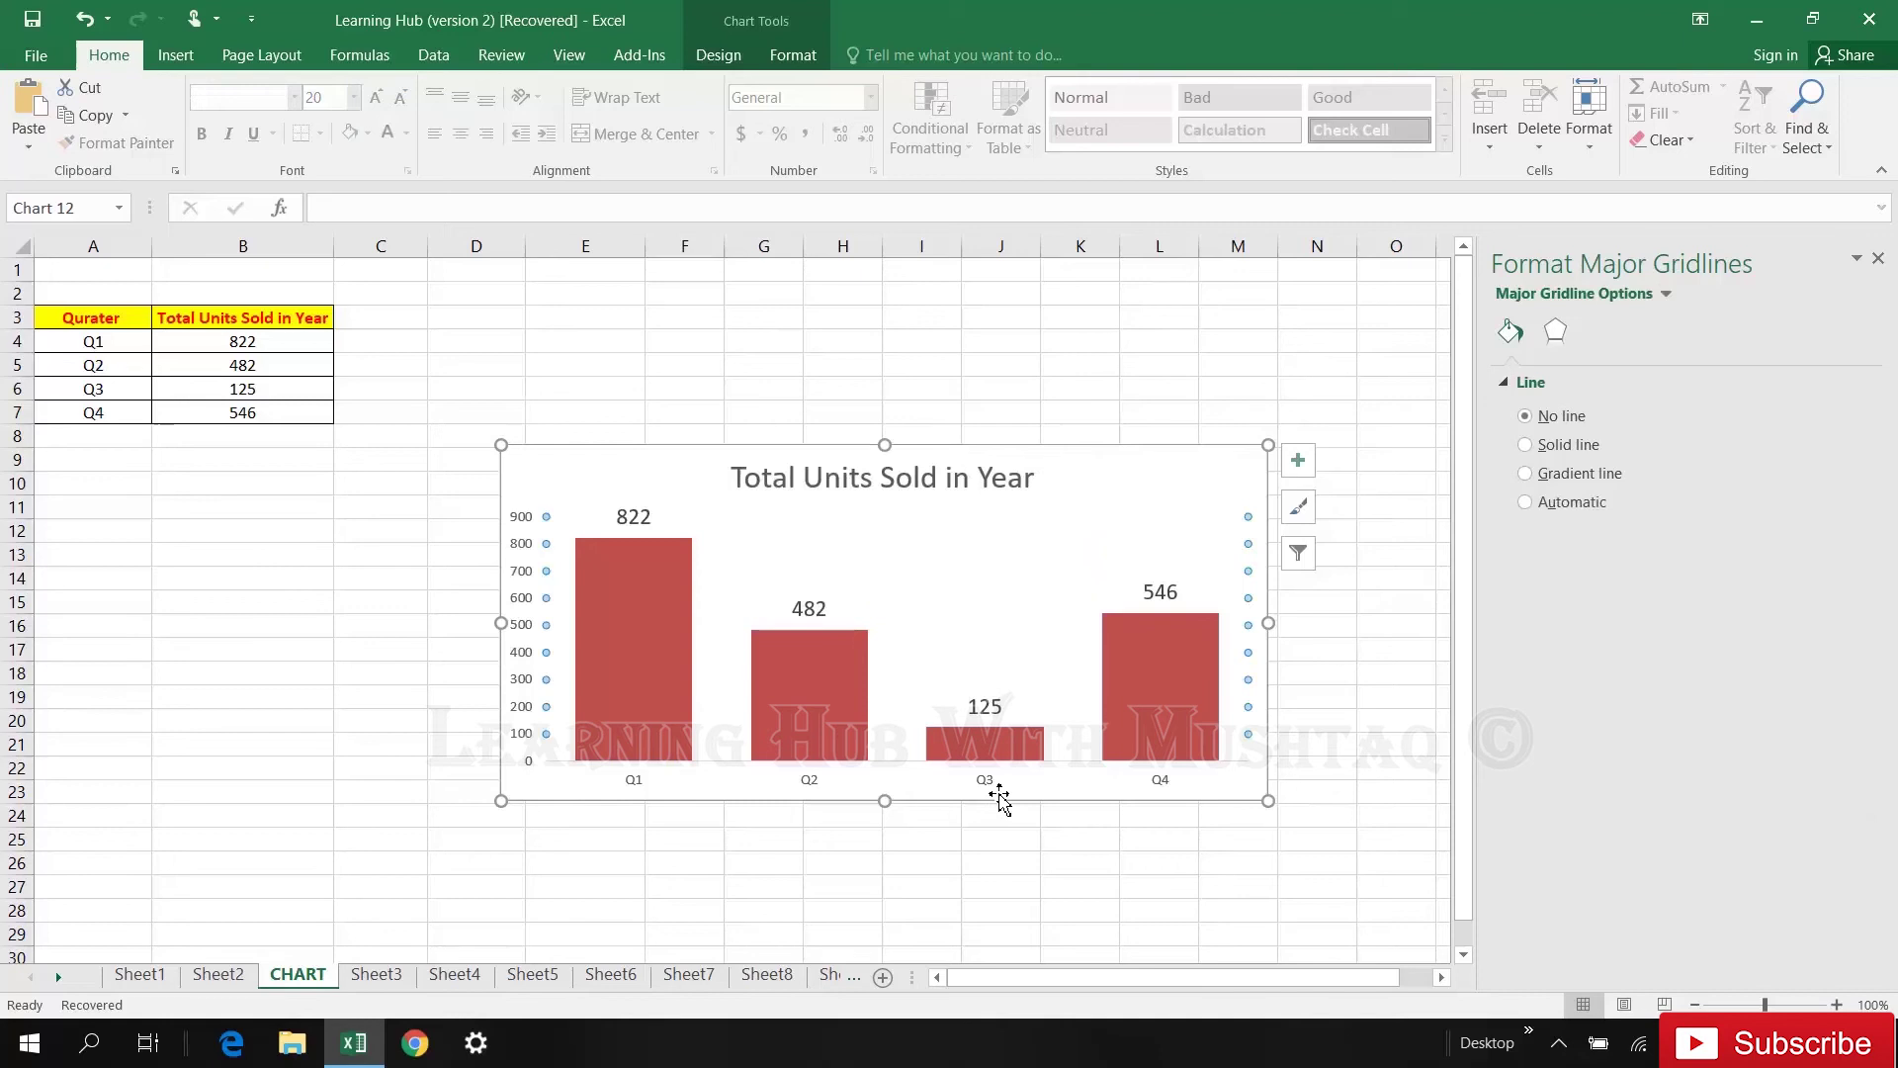
Fill the horizontal Q1–Q4 axis with solid Red, Accent 2, Lighter 80%
{"action": "left_click", "coordinate": [989, 792]}
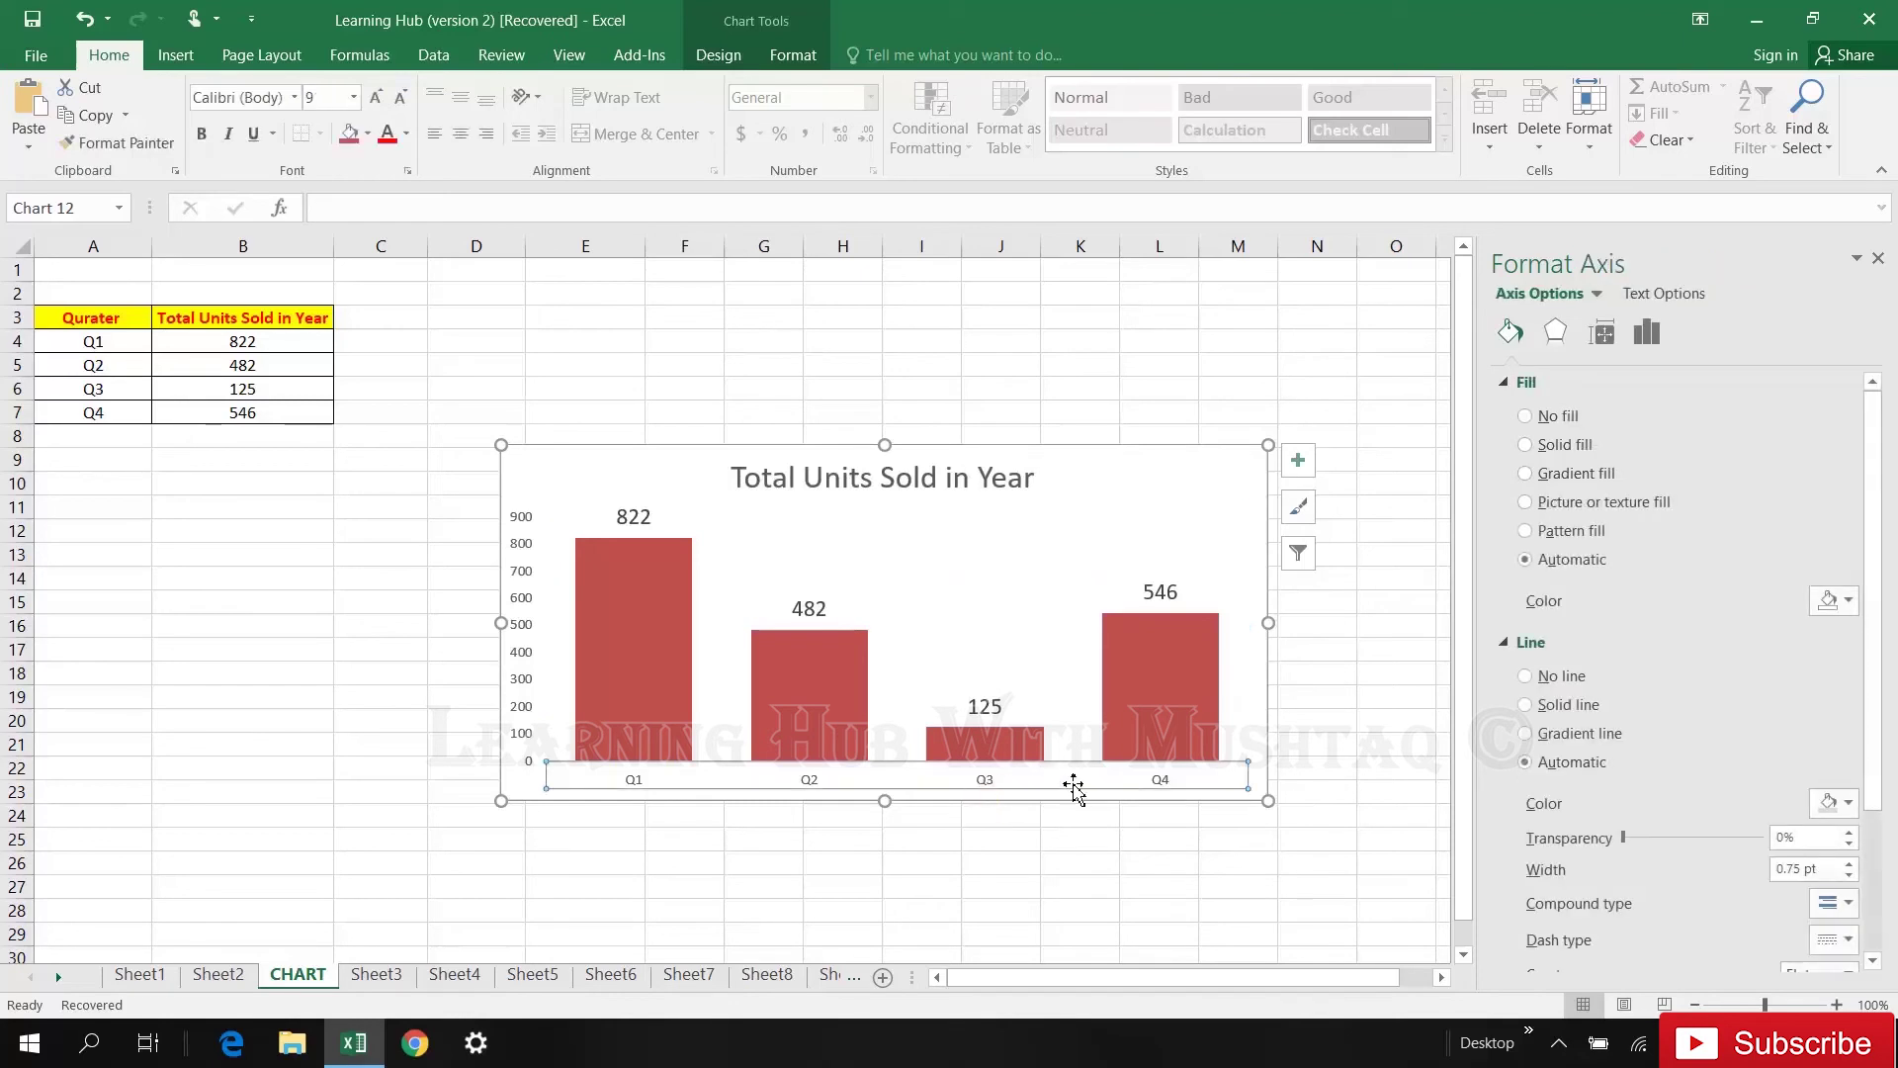
{"action": "left_click", "coordinate": [1839, 608]}
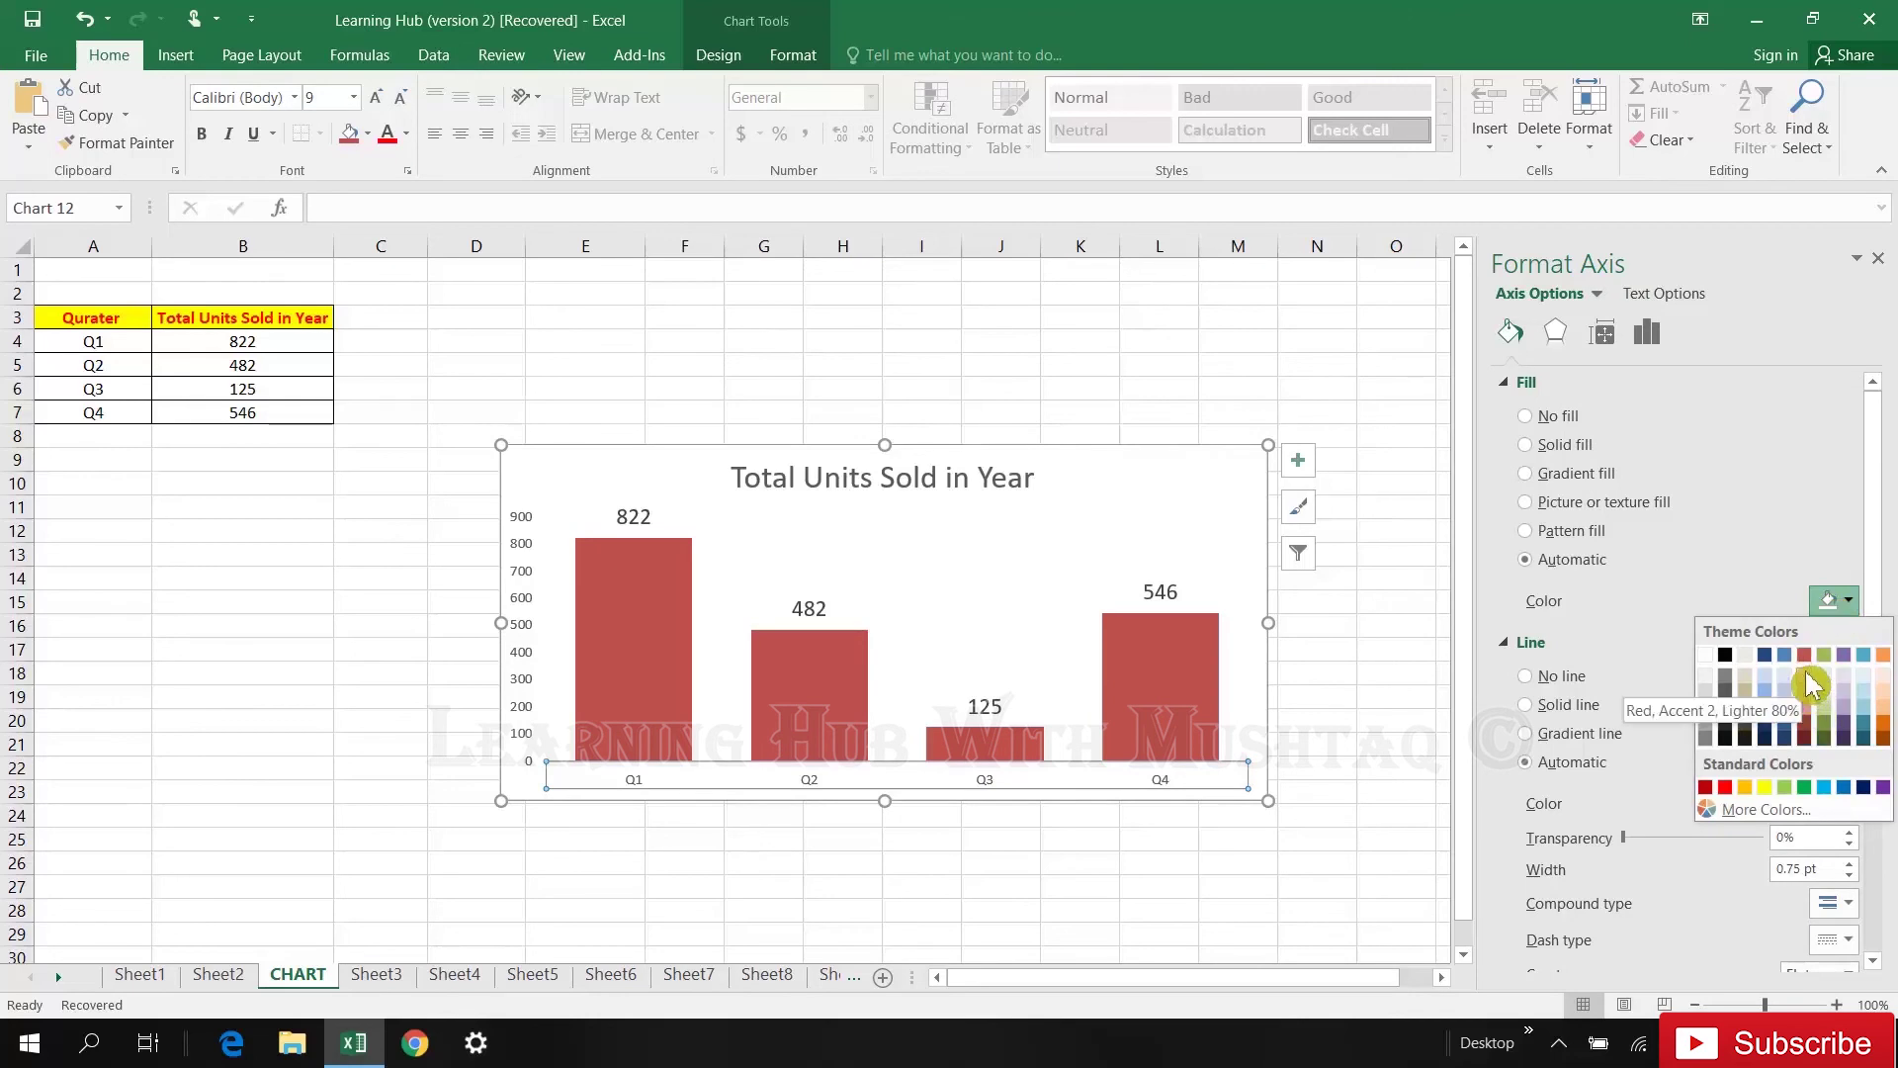
{"action": "left_click", "coordinate": [1810, 680]}
{"action": "left_click", "coordinate": [1813, 680]}
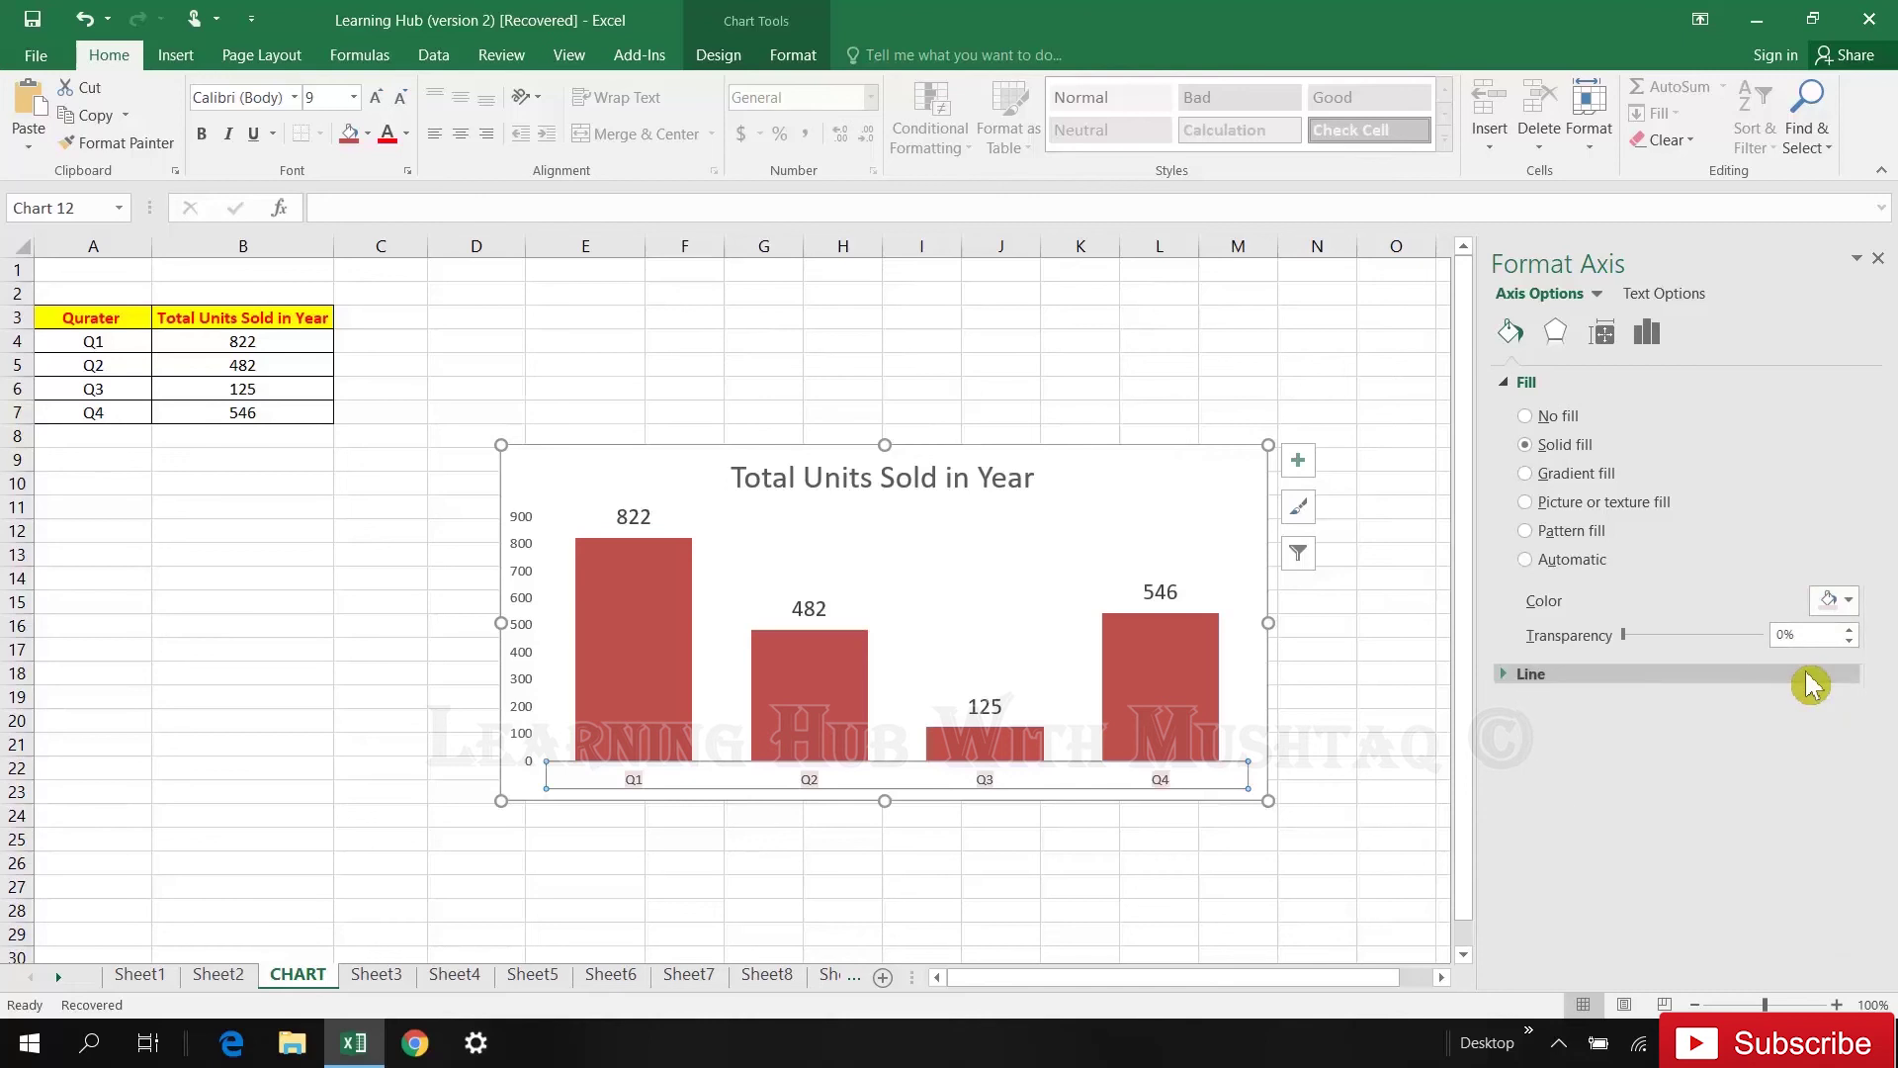
{"action": "left_click", "coordinate": [1128, 480]}
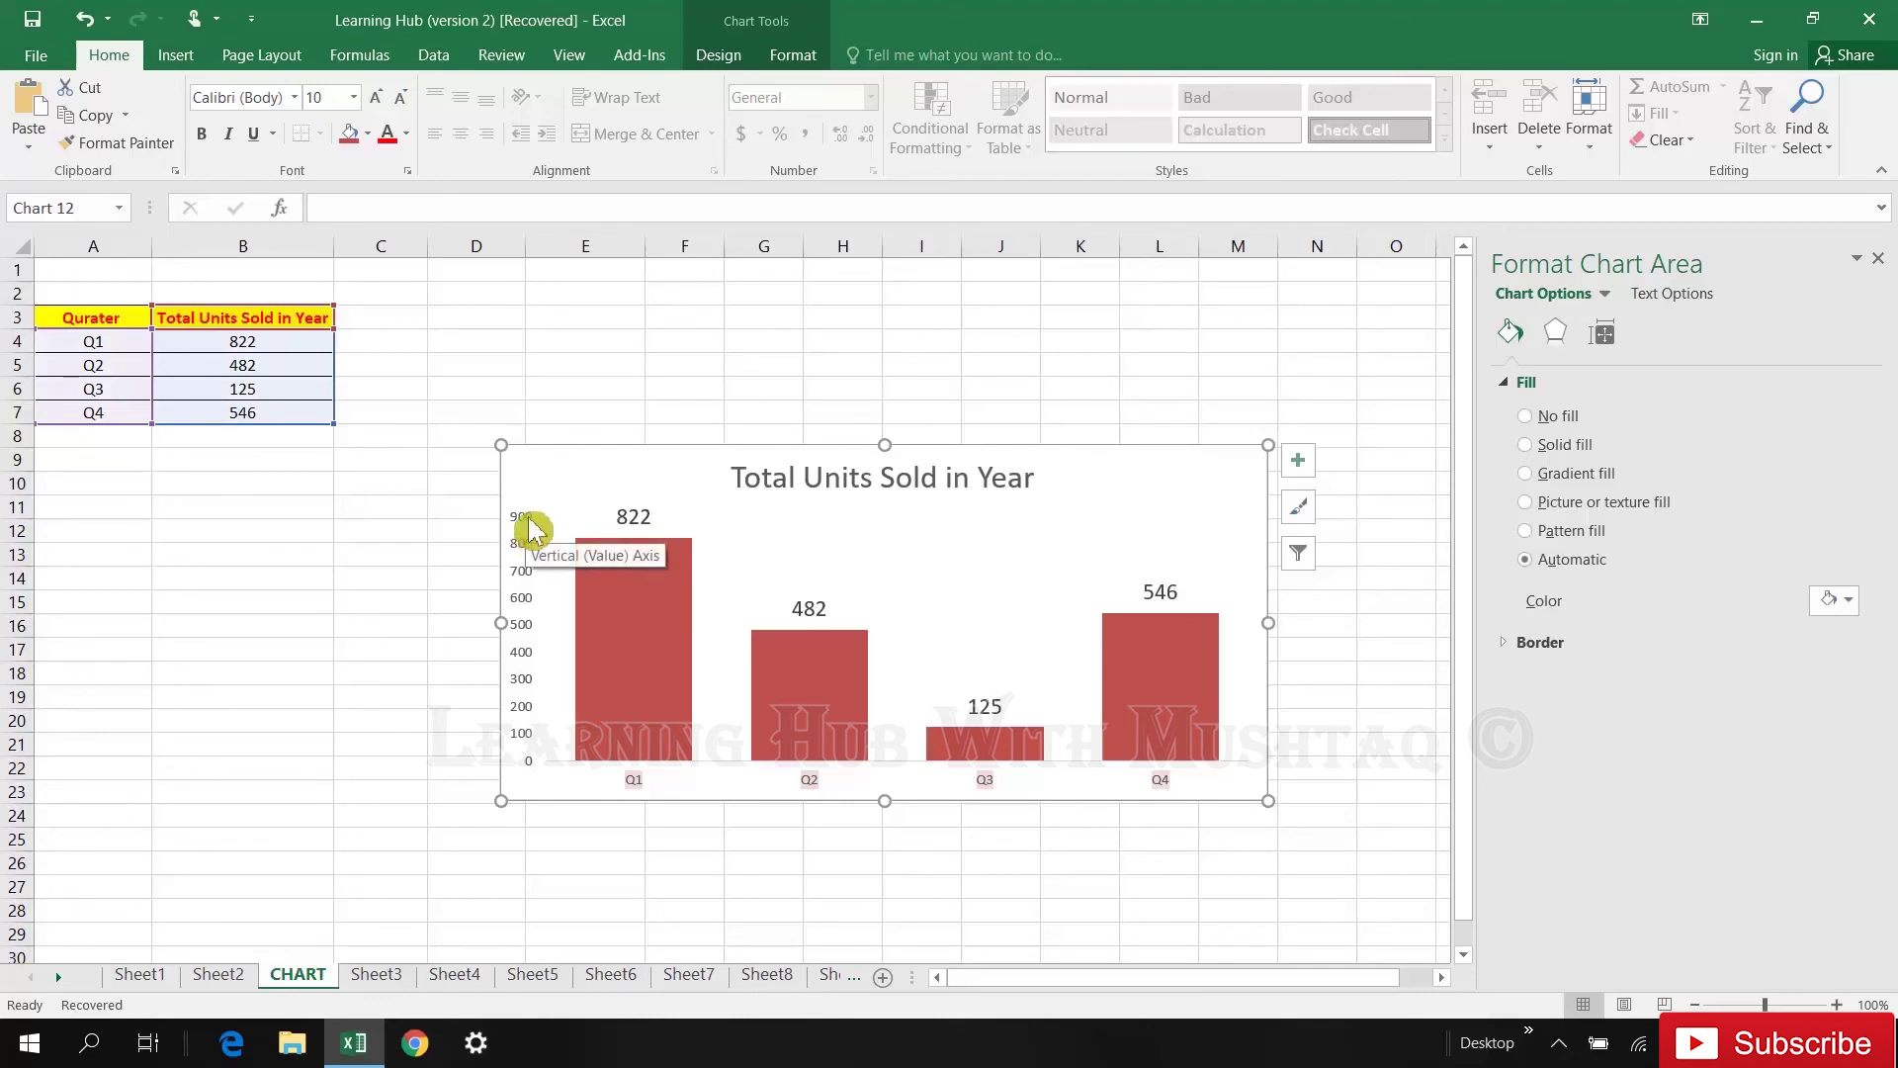
Set the vertical value axis Maximum bound to 1000 in Format Axis
{"action": "left_click", "coordinate": [530, 530]}
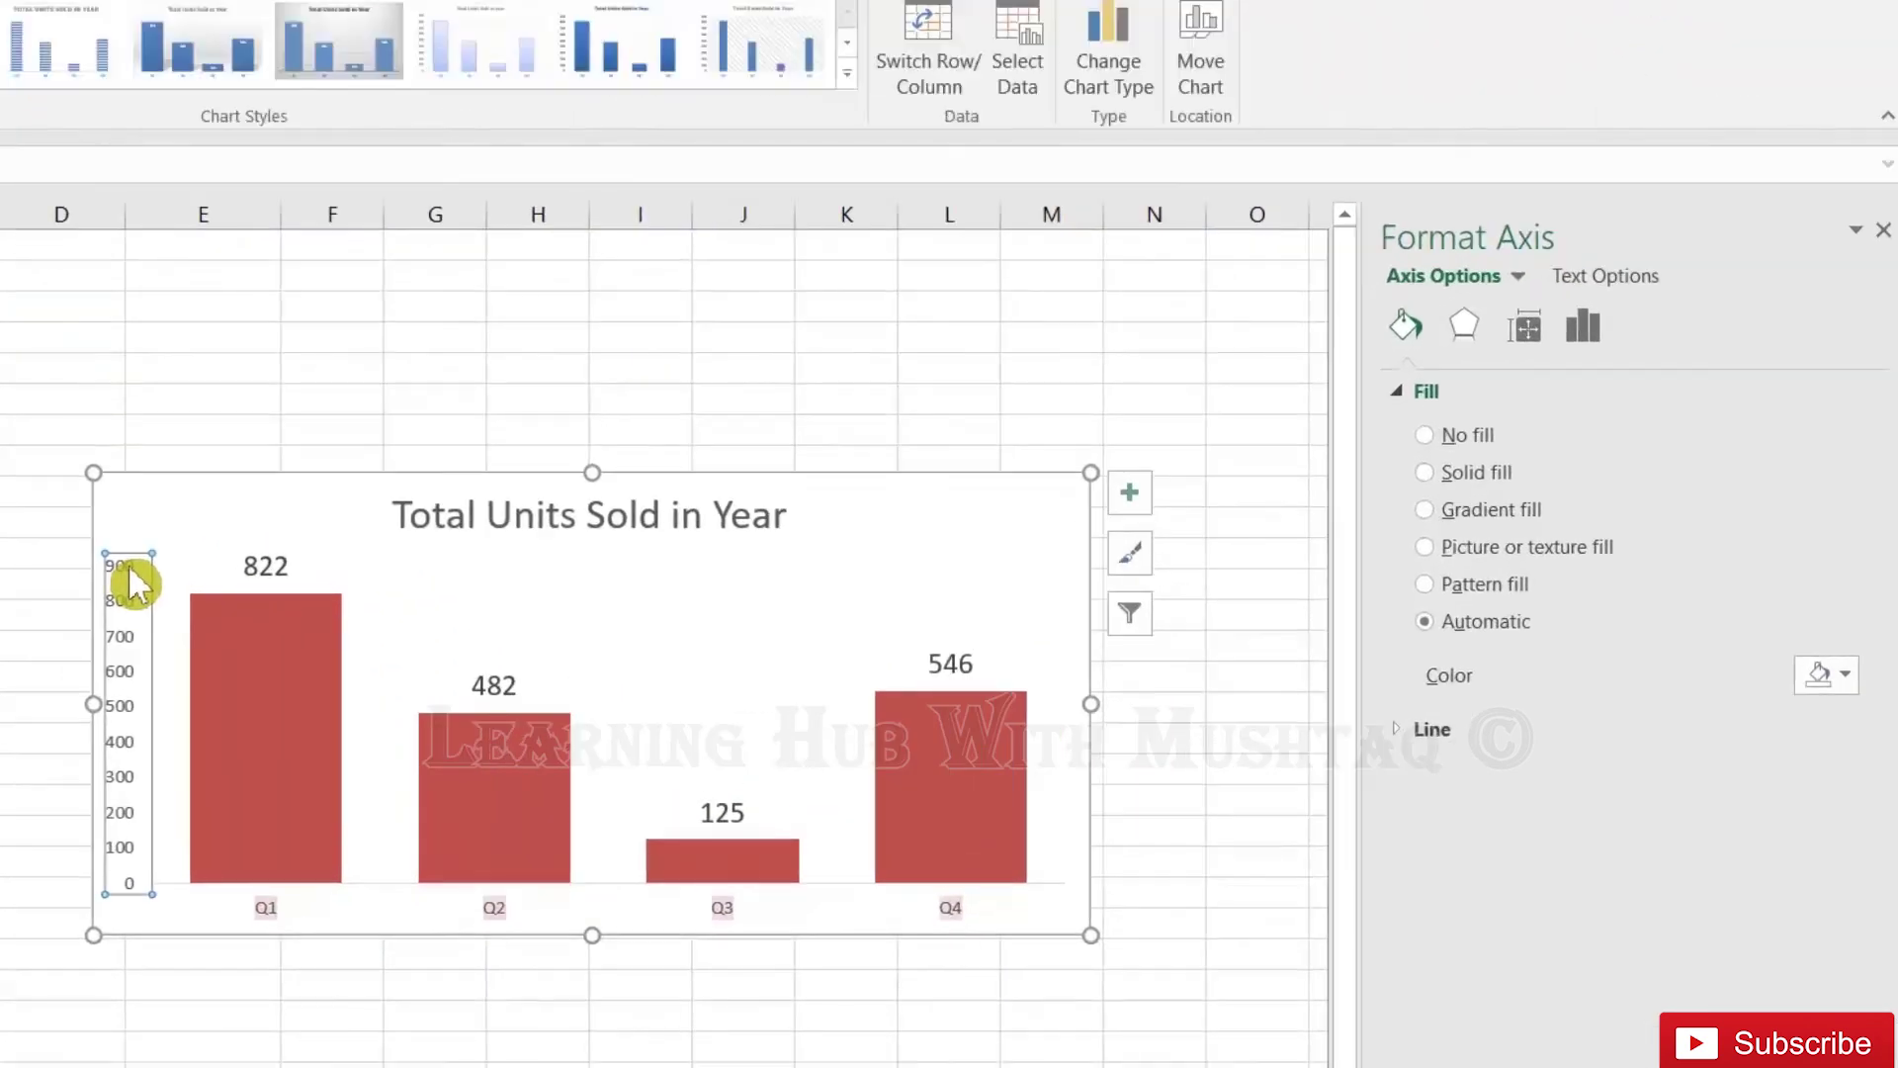
{"action": "left_click", "coordinate": [1597, 326]}
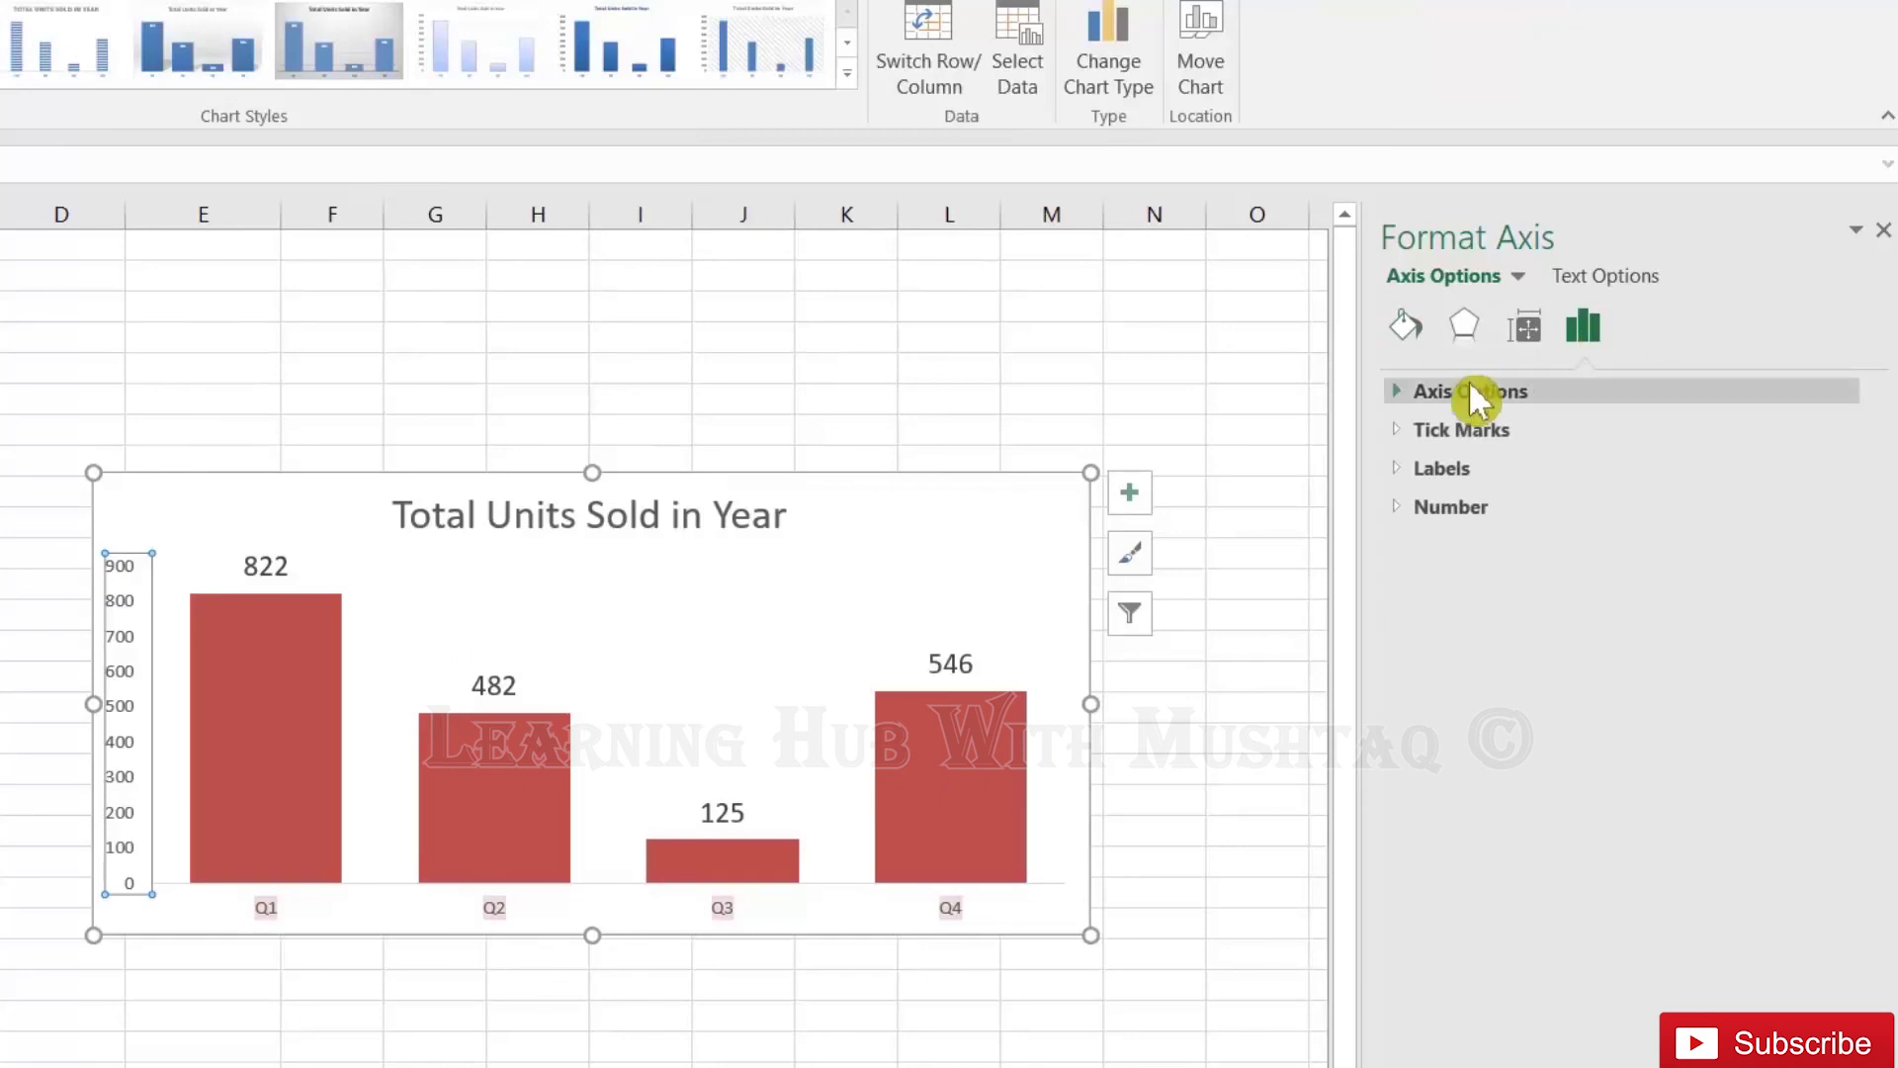
{"action": "left_click", "coordinate": [1513, 392]}
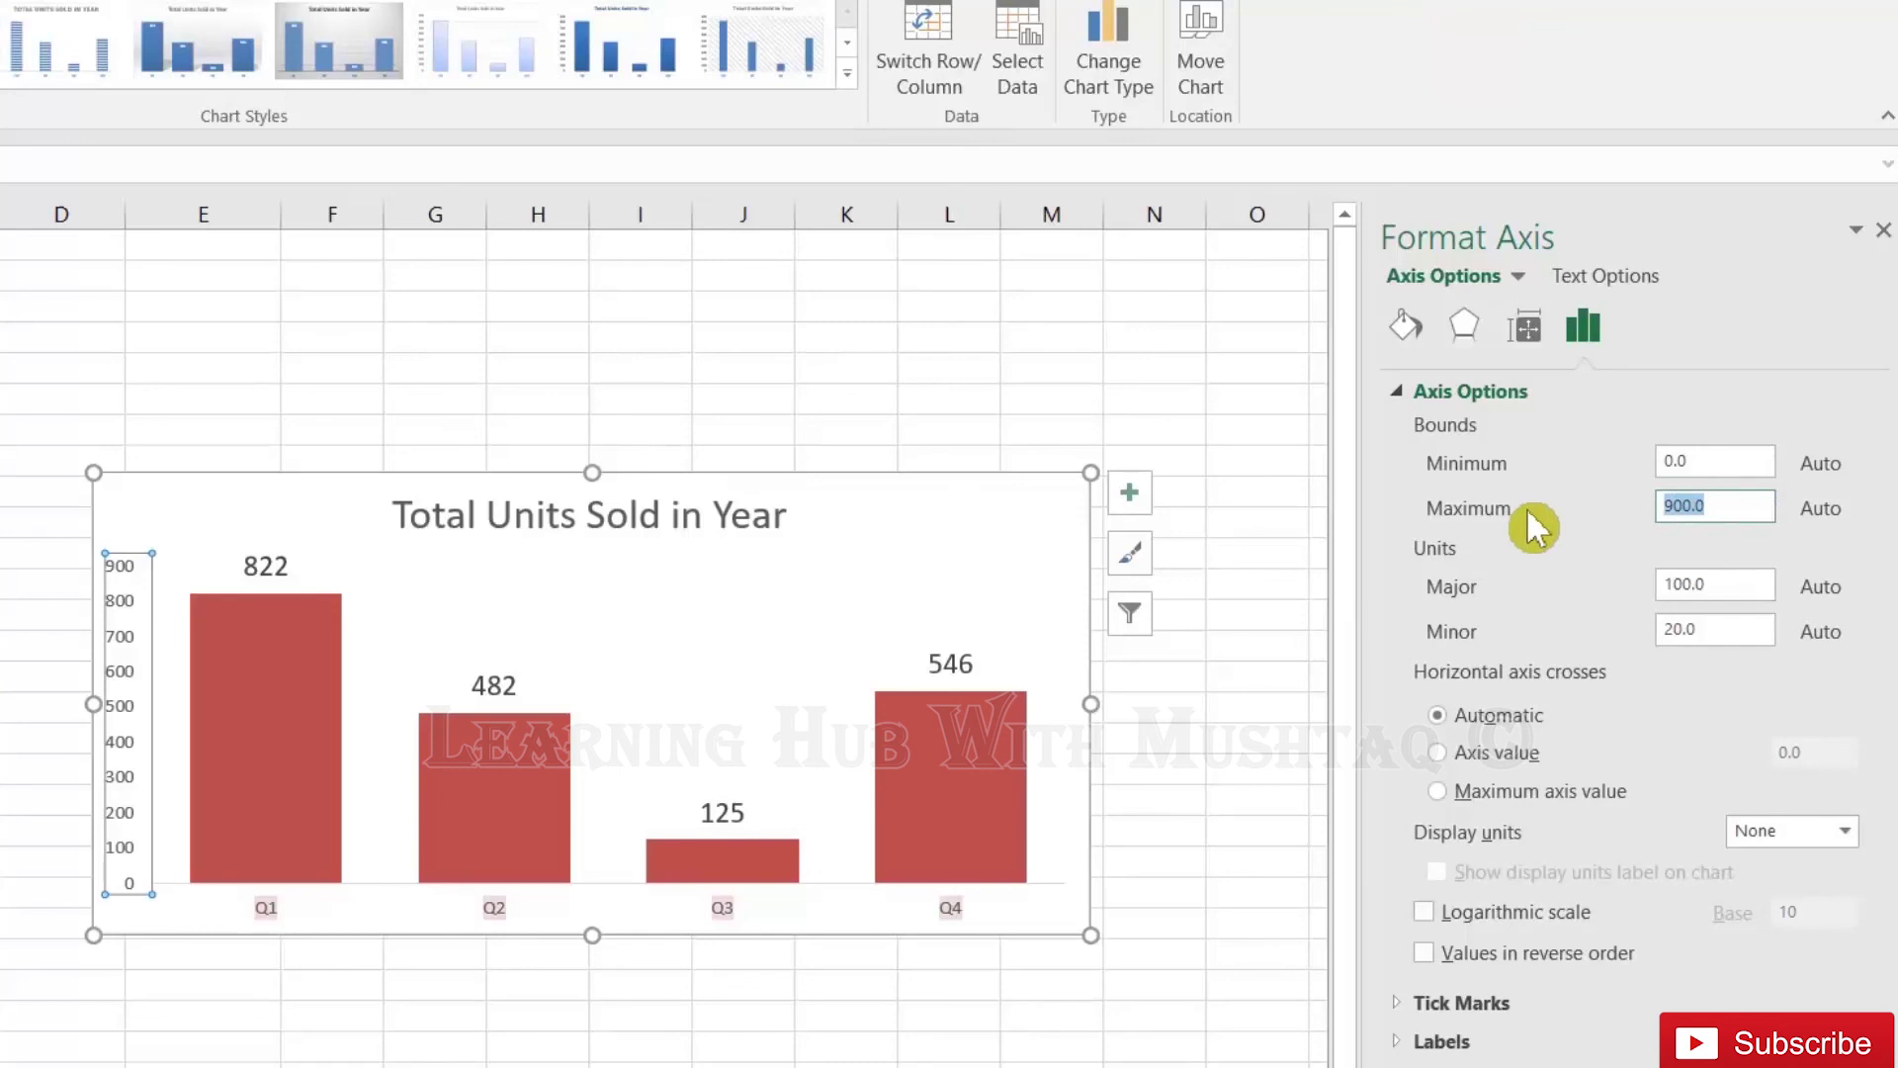
{"action": "type", "text": "1"}
{"action": "key", "text": "Return"}
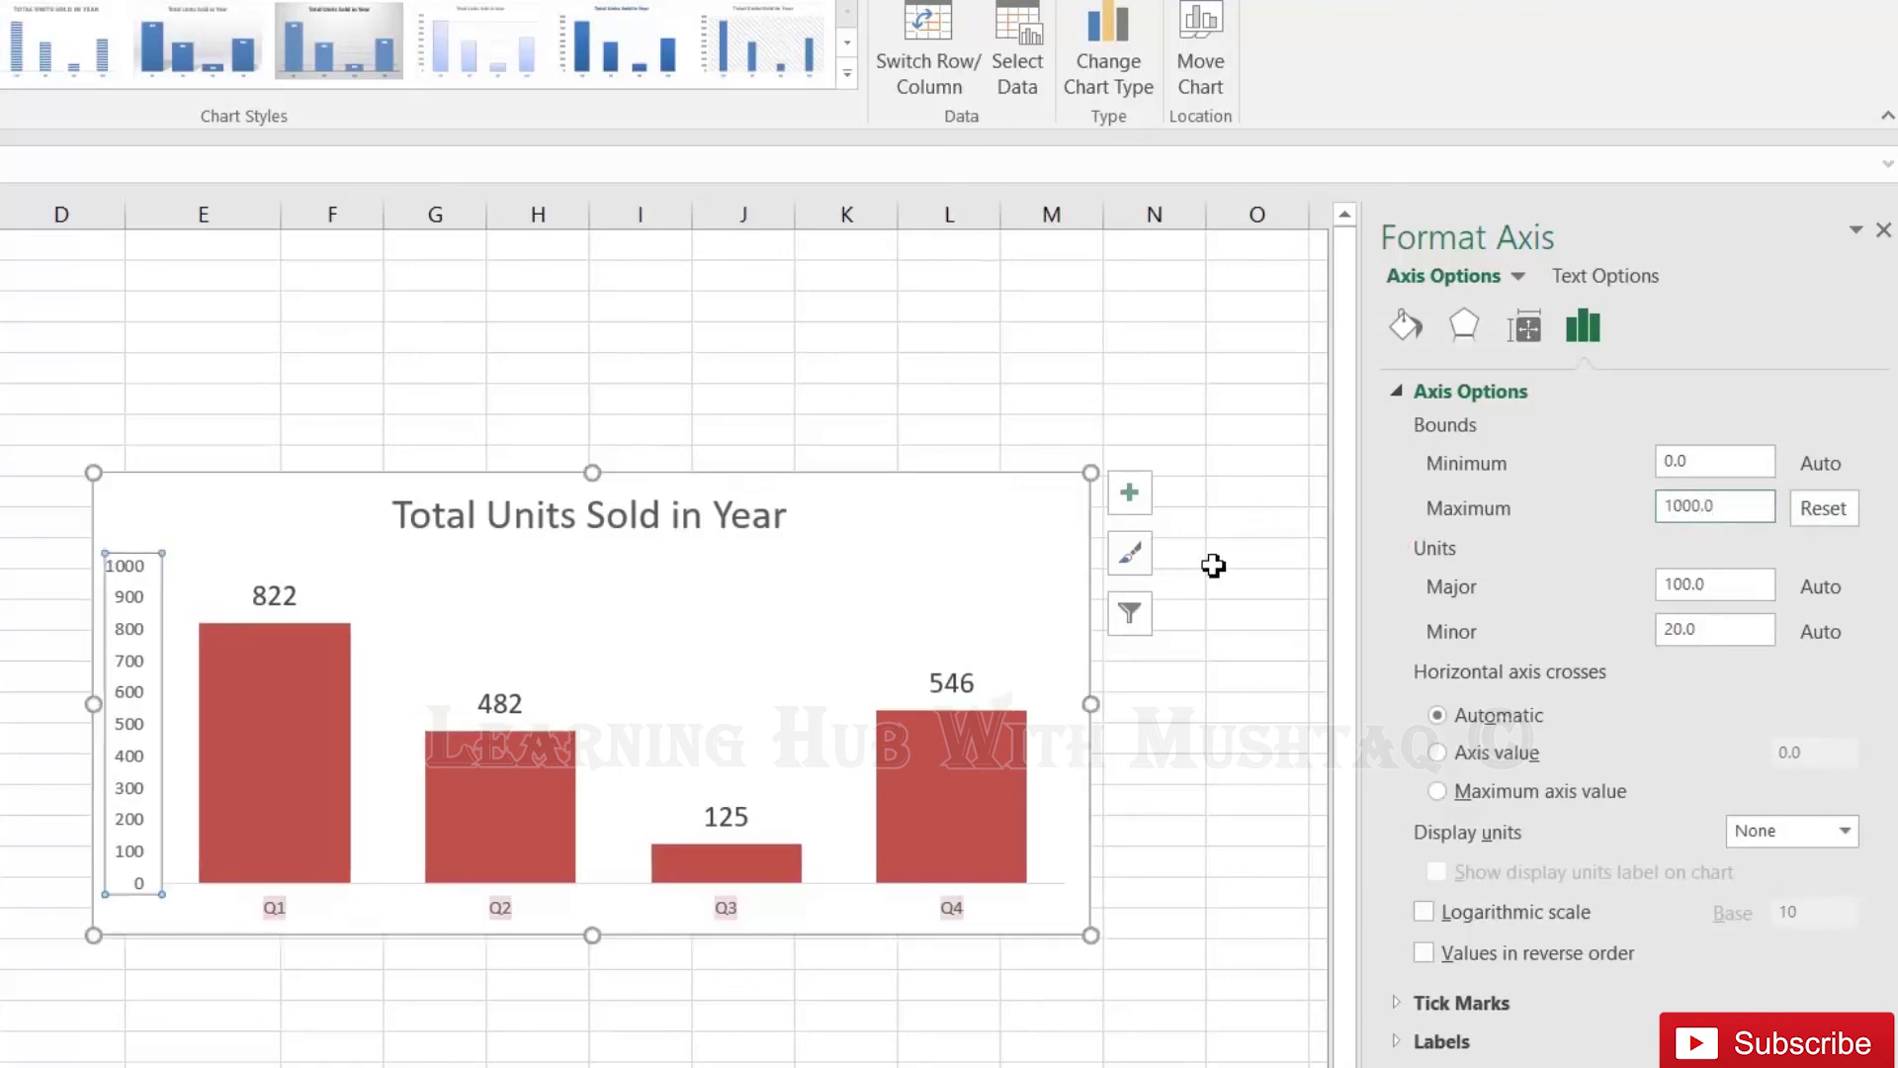
{"action": "left_click", "coordinate": [123, 522]}
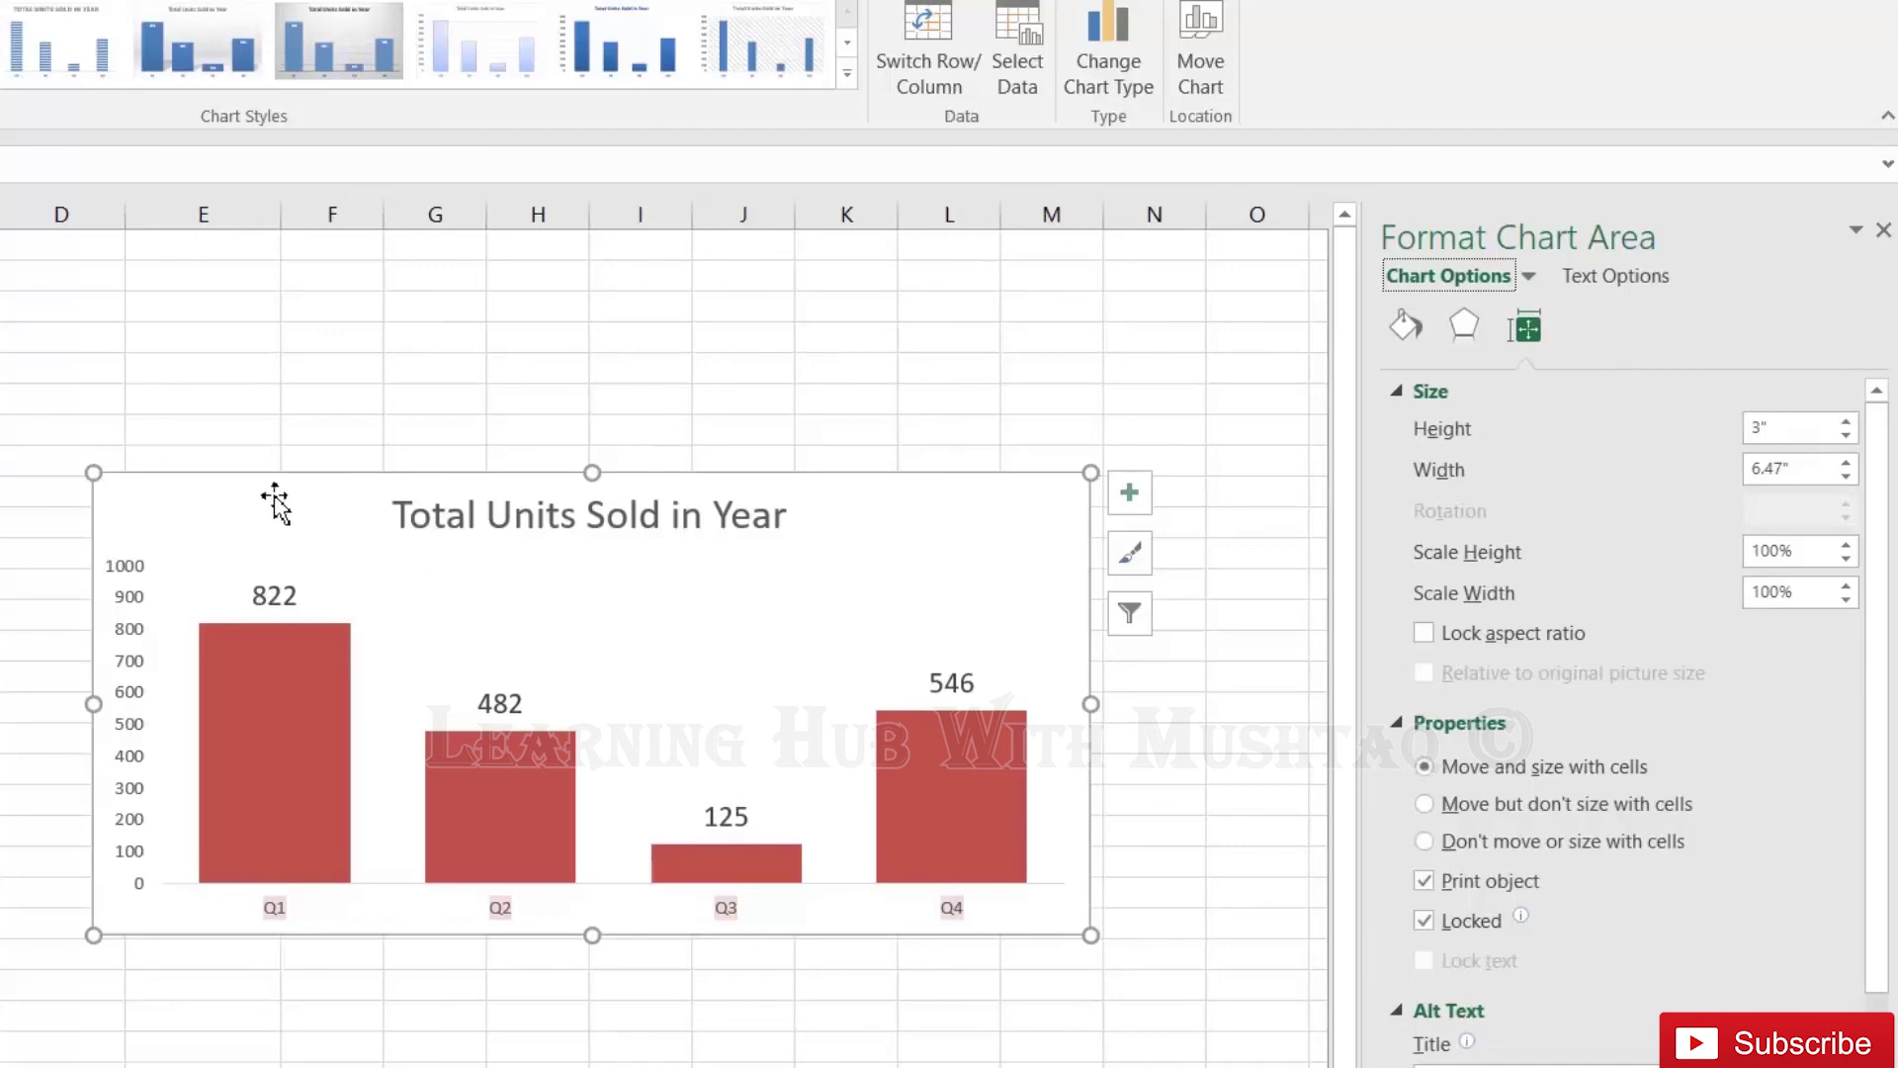
Apply the dark Chart Style with charcoal background, blue columns and white bold title
{"action": "left_click", "coordinate": [222, 371]}
{"action": "left_click", "coordinate": [244, 489]}
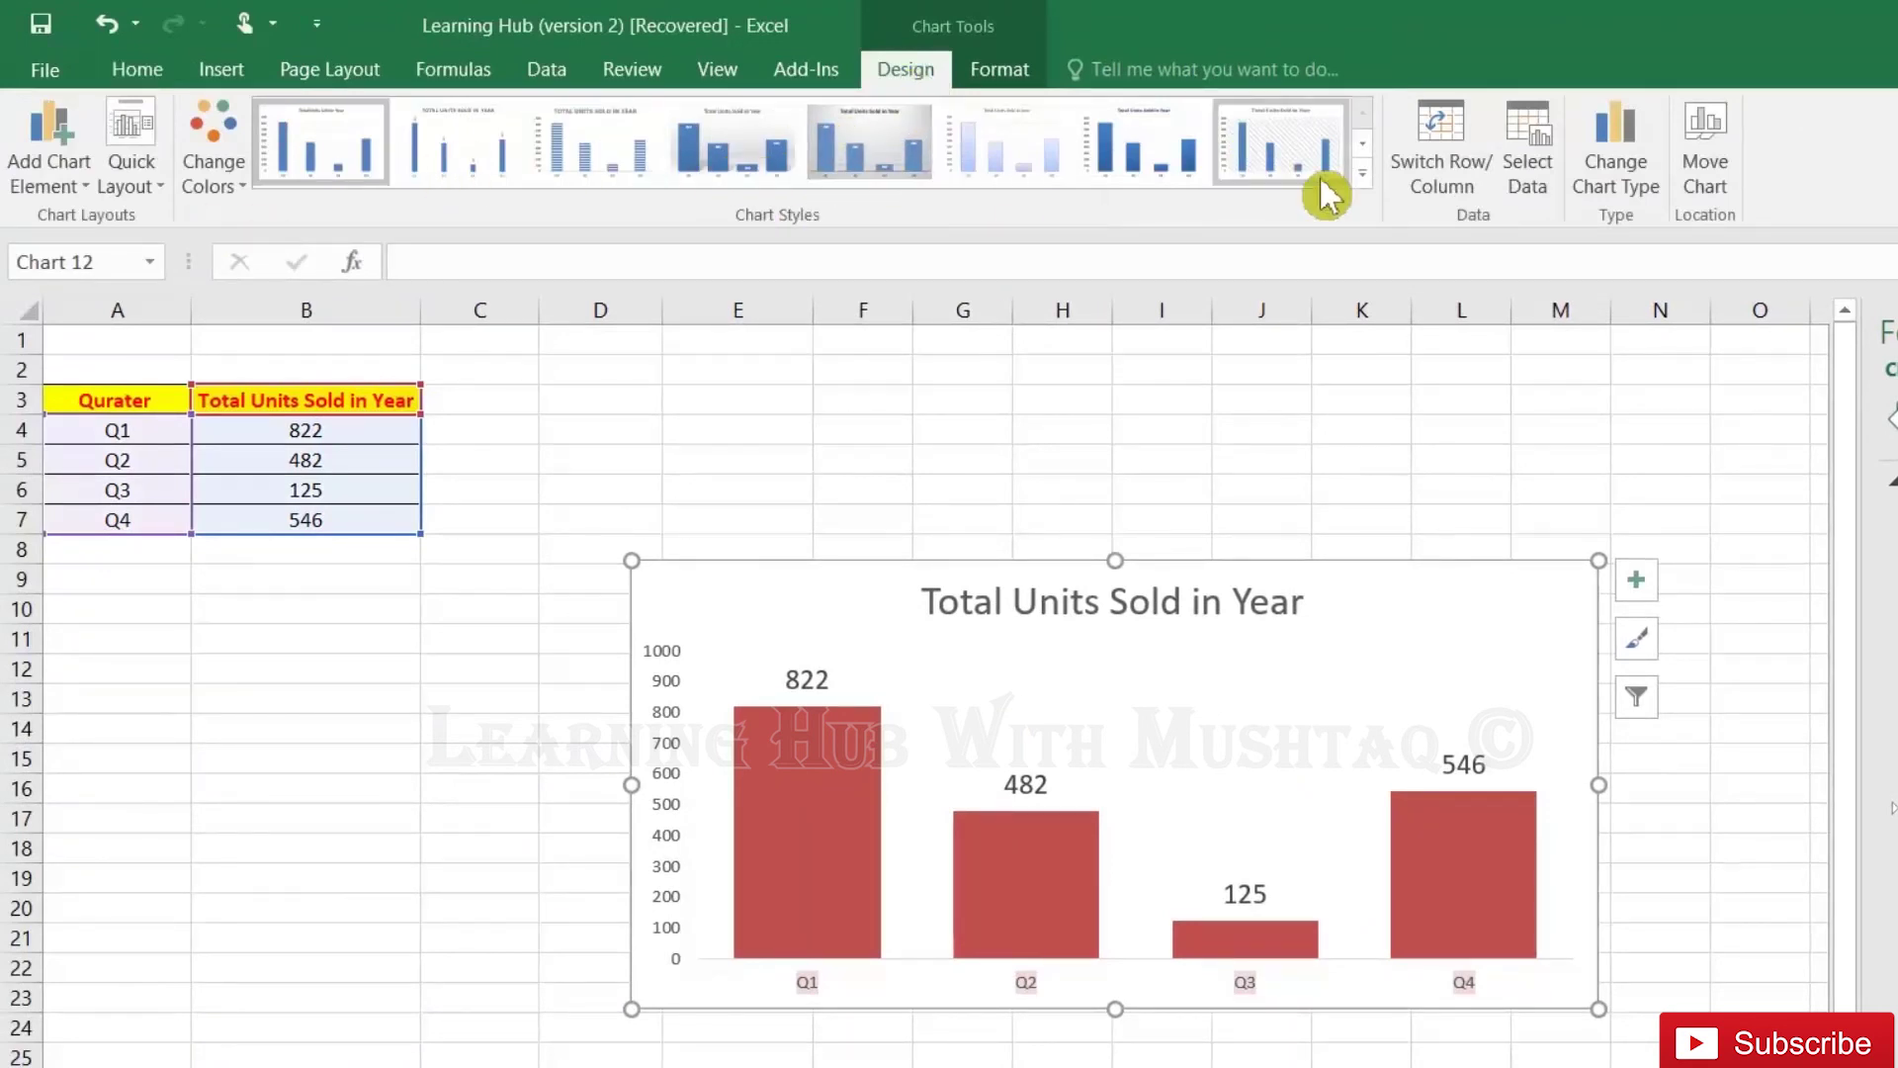
{"action": "left_click", "coordinate": [1364, 174]}
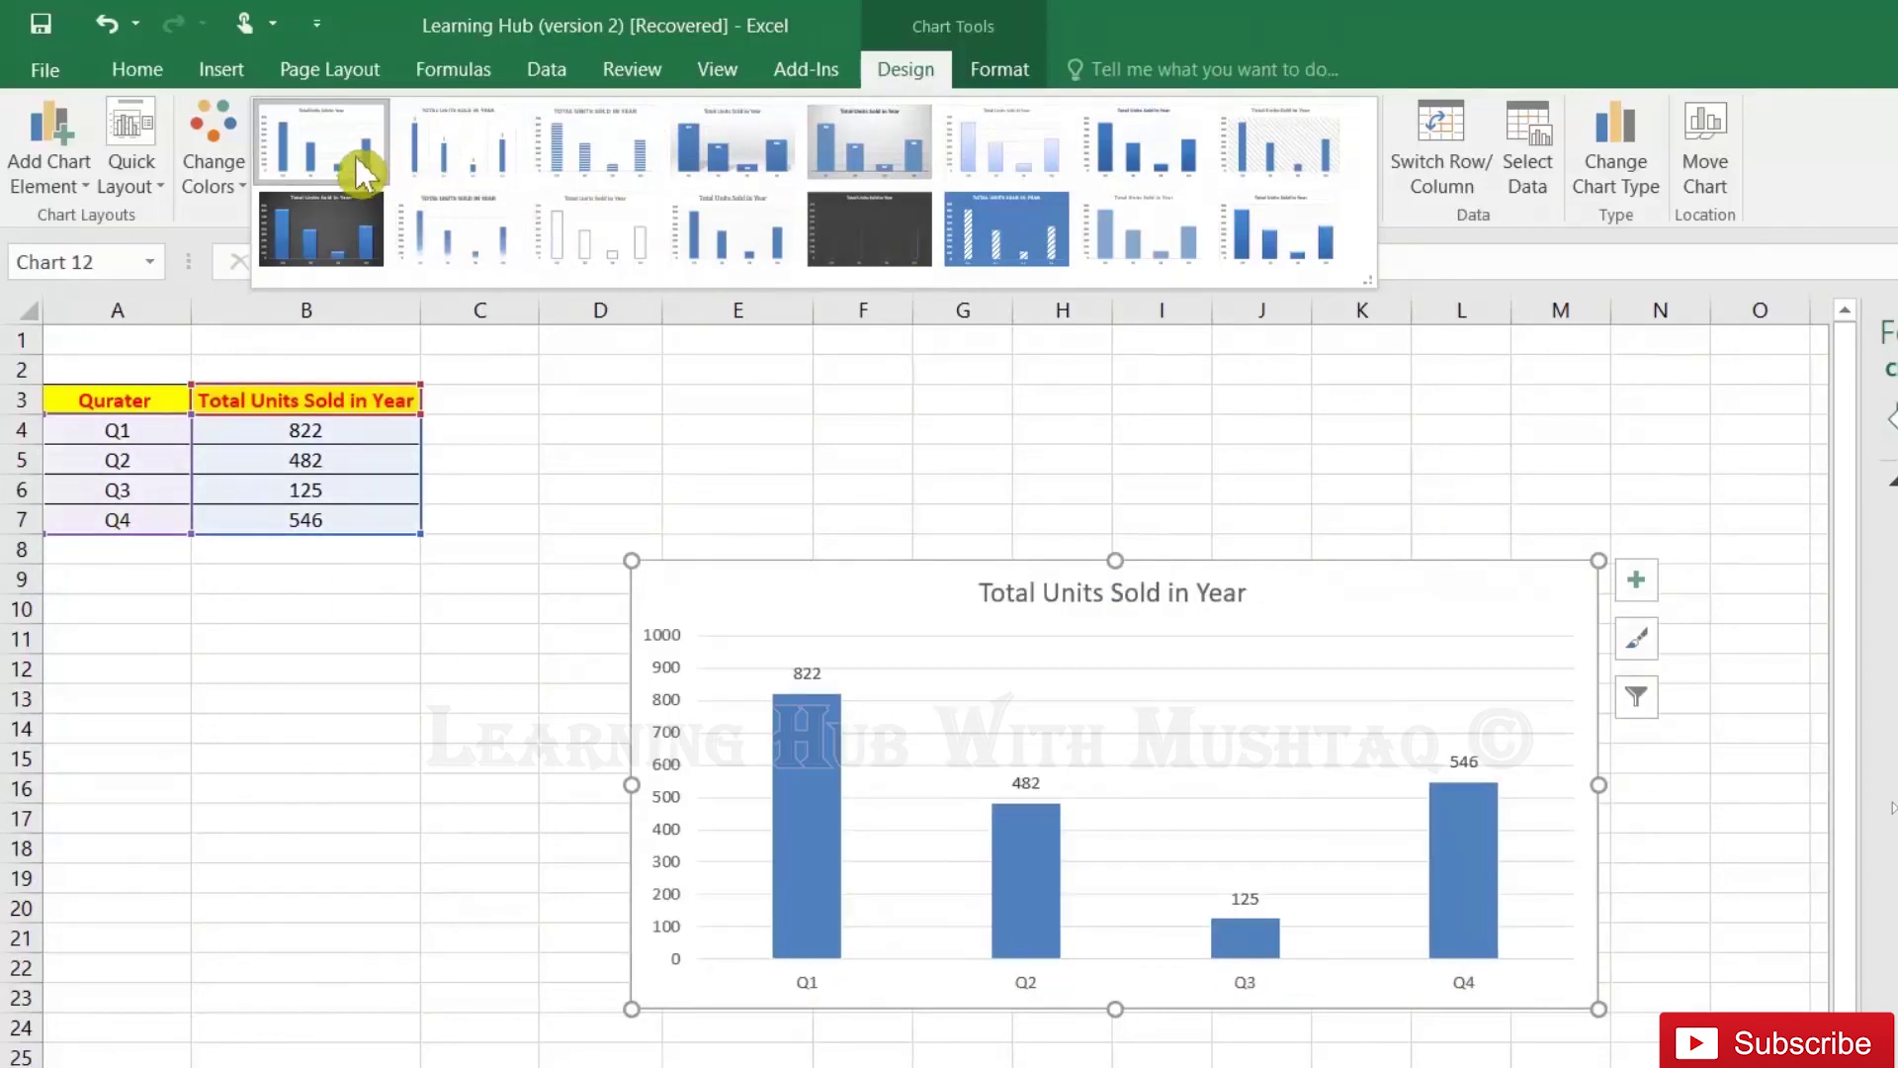
{"action": "left_click", "coordinate": [356, 237]}
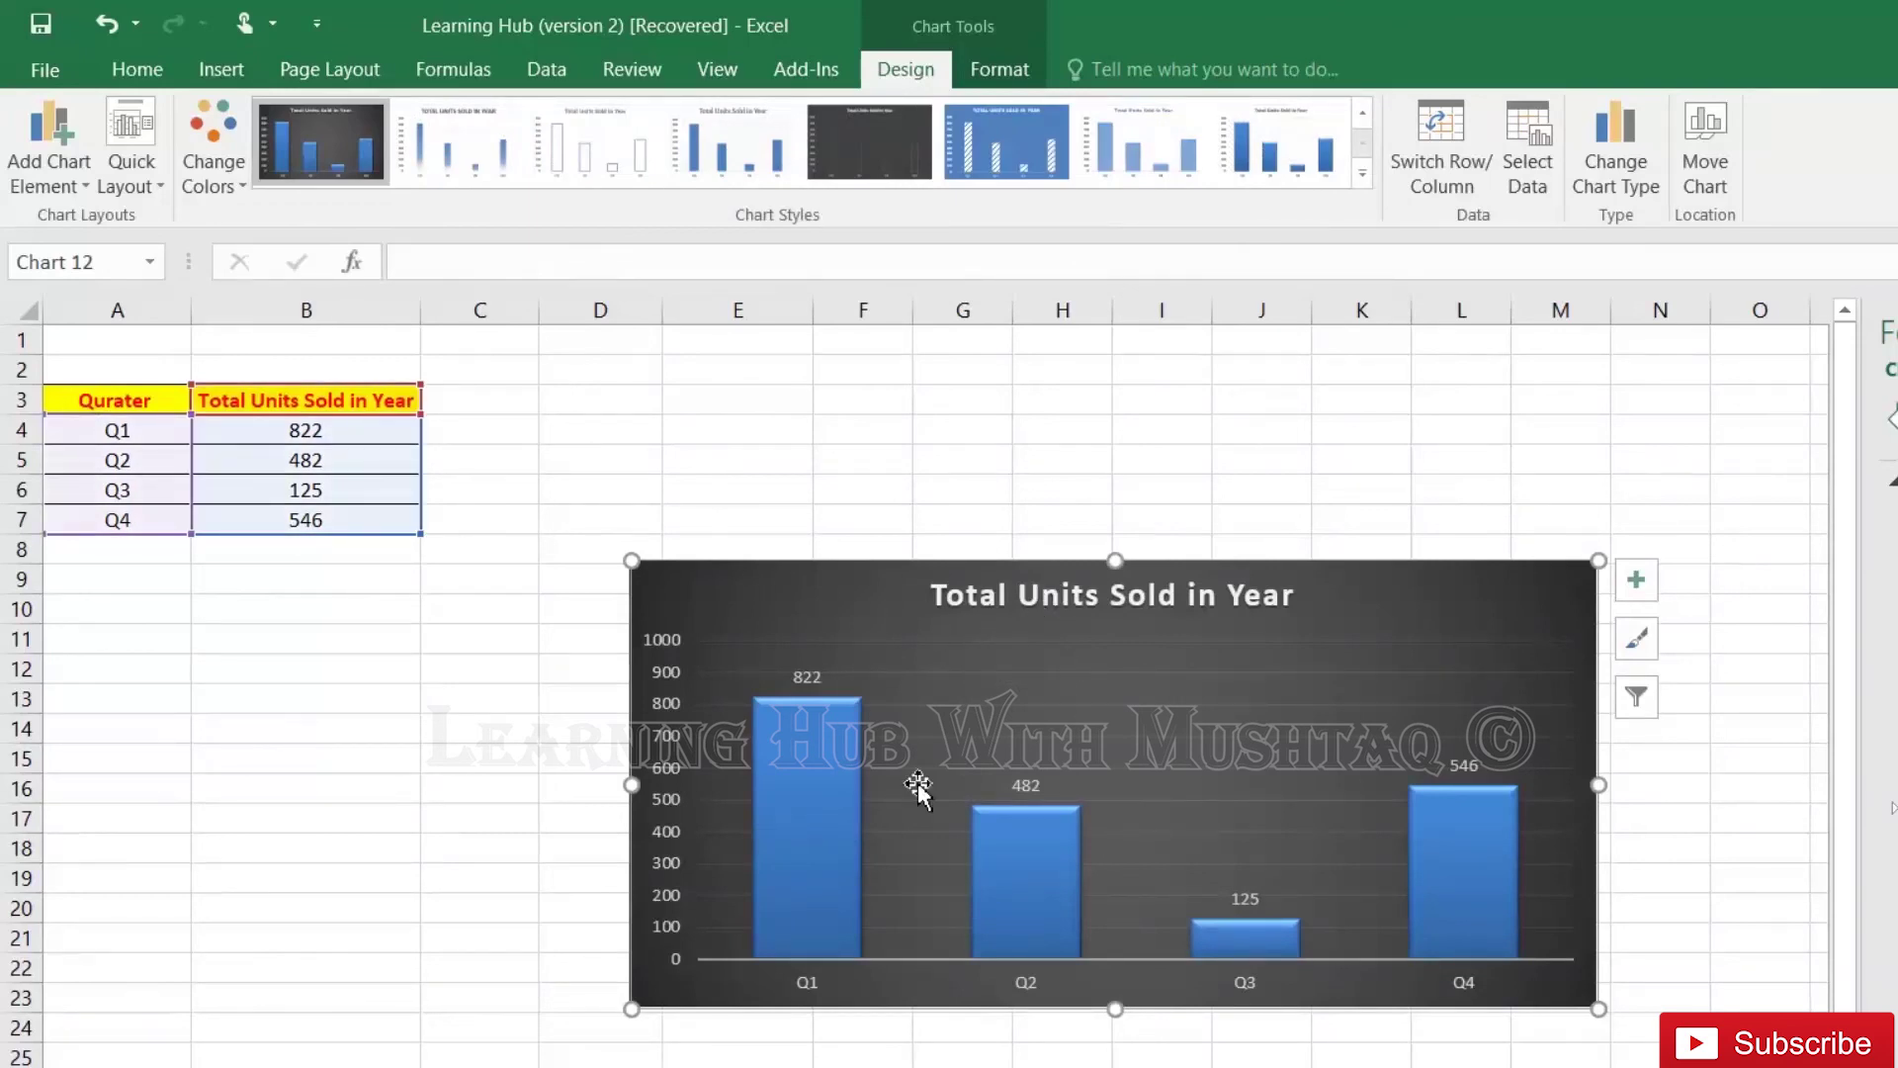
Choose the Quick Layout preset that adds a data table of quarterly values
{"action": "left_click", "coordinate": [163, 189]}
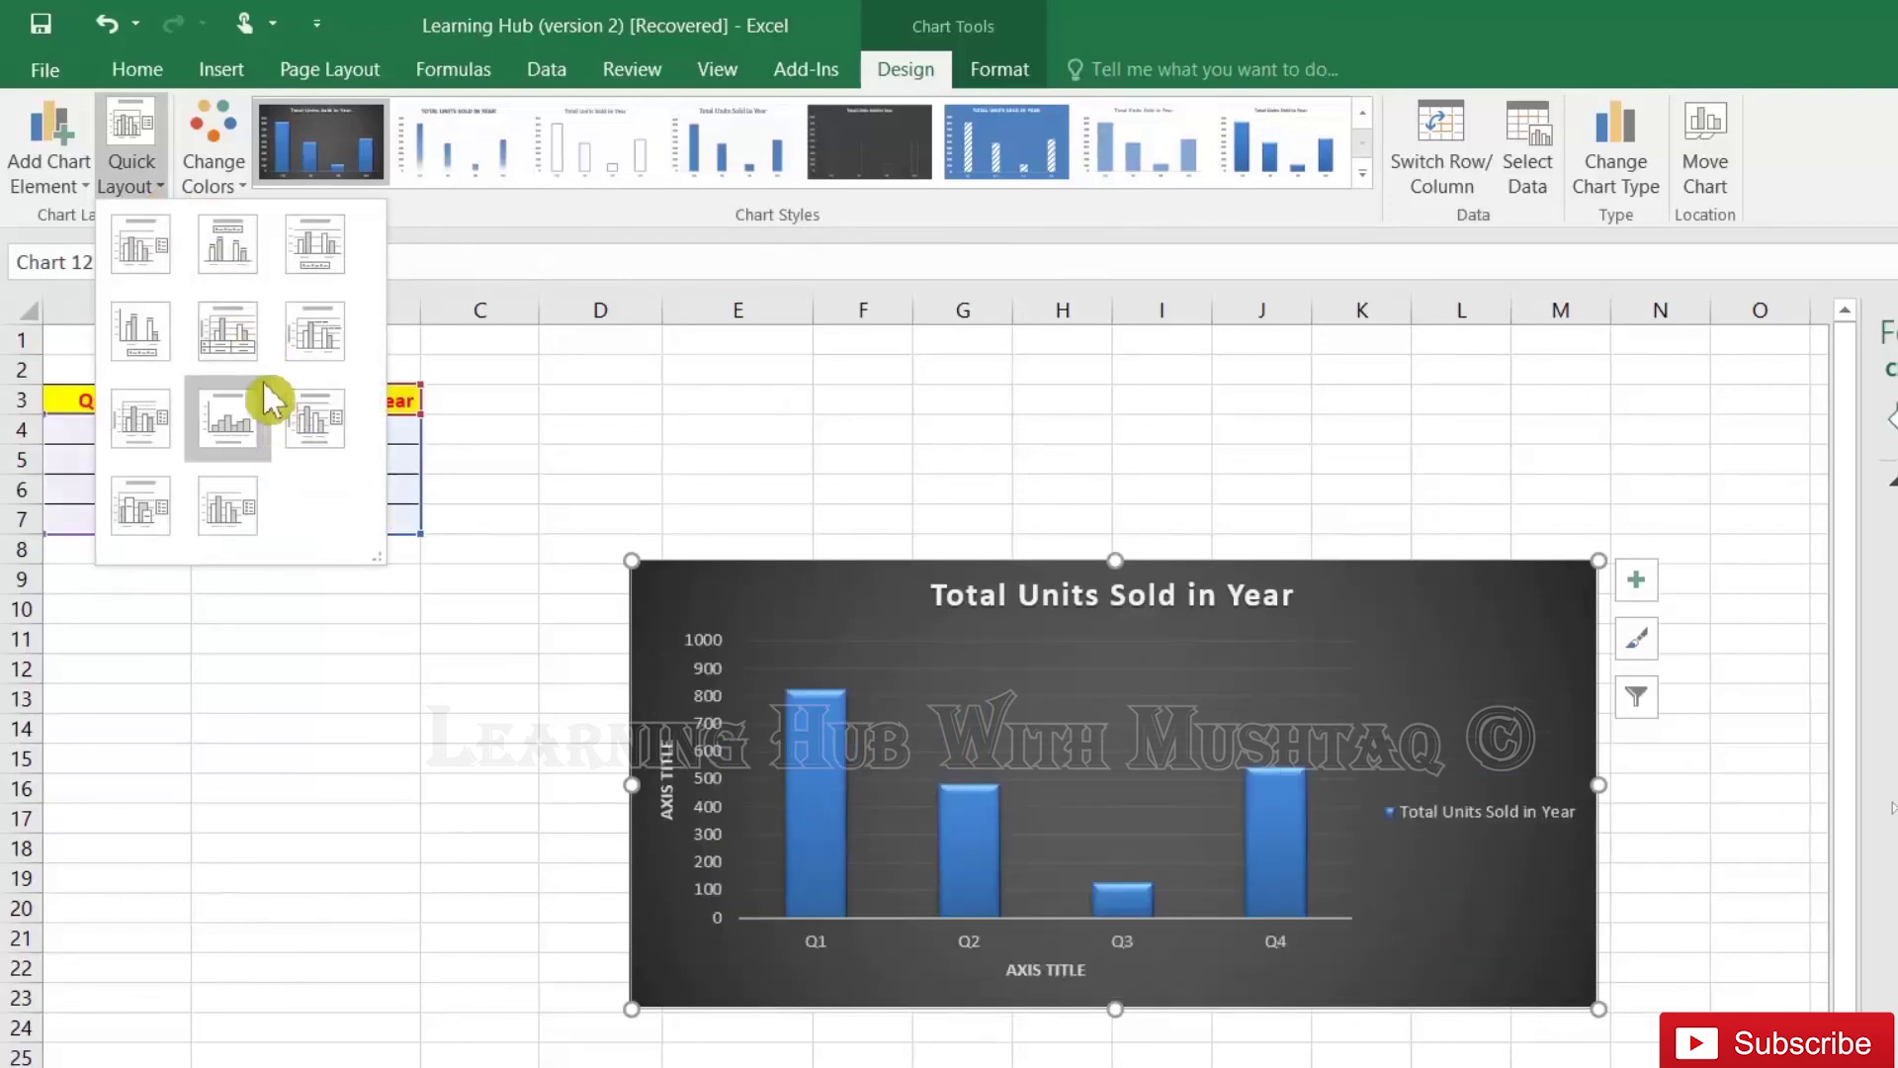
{"action": "left_click", "coordinate": [231, 334]}
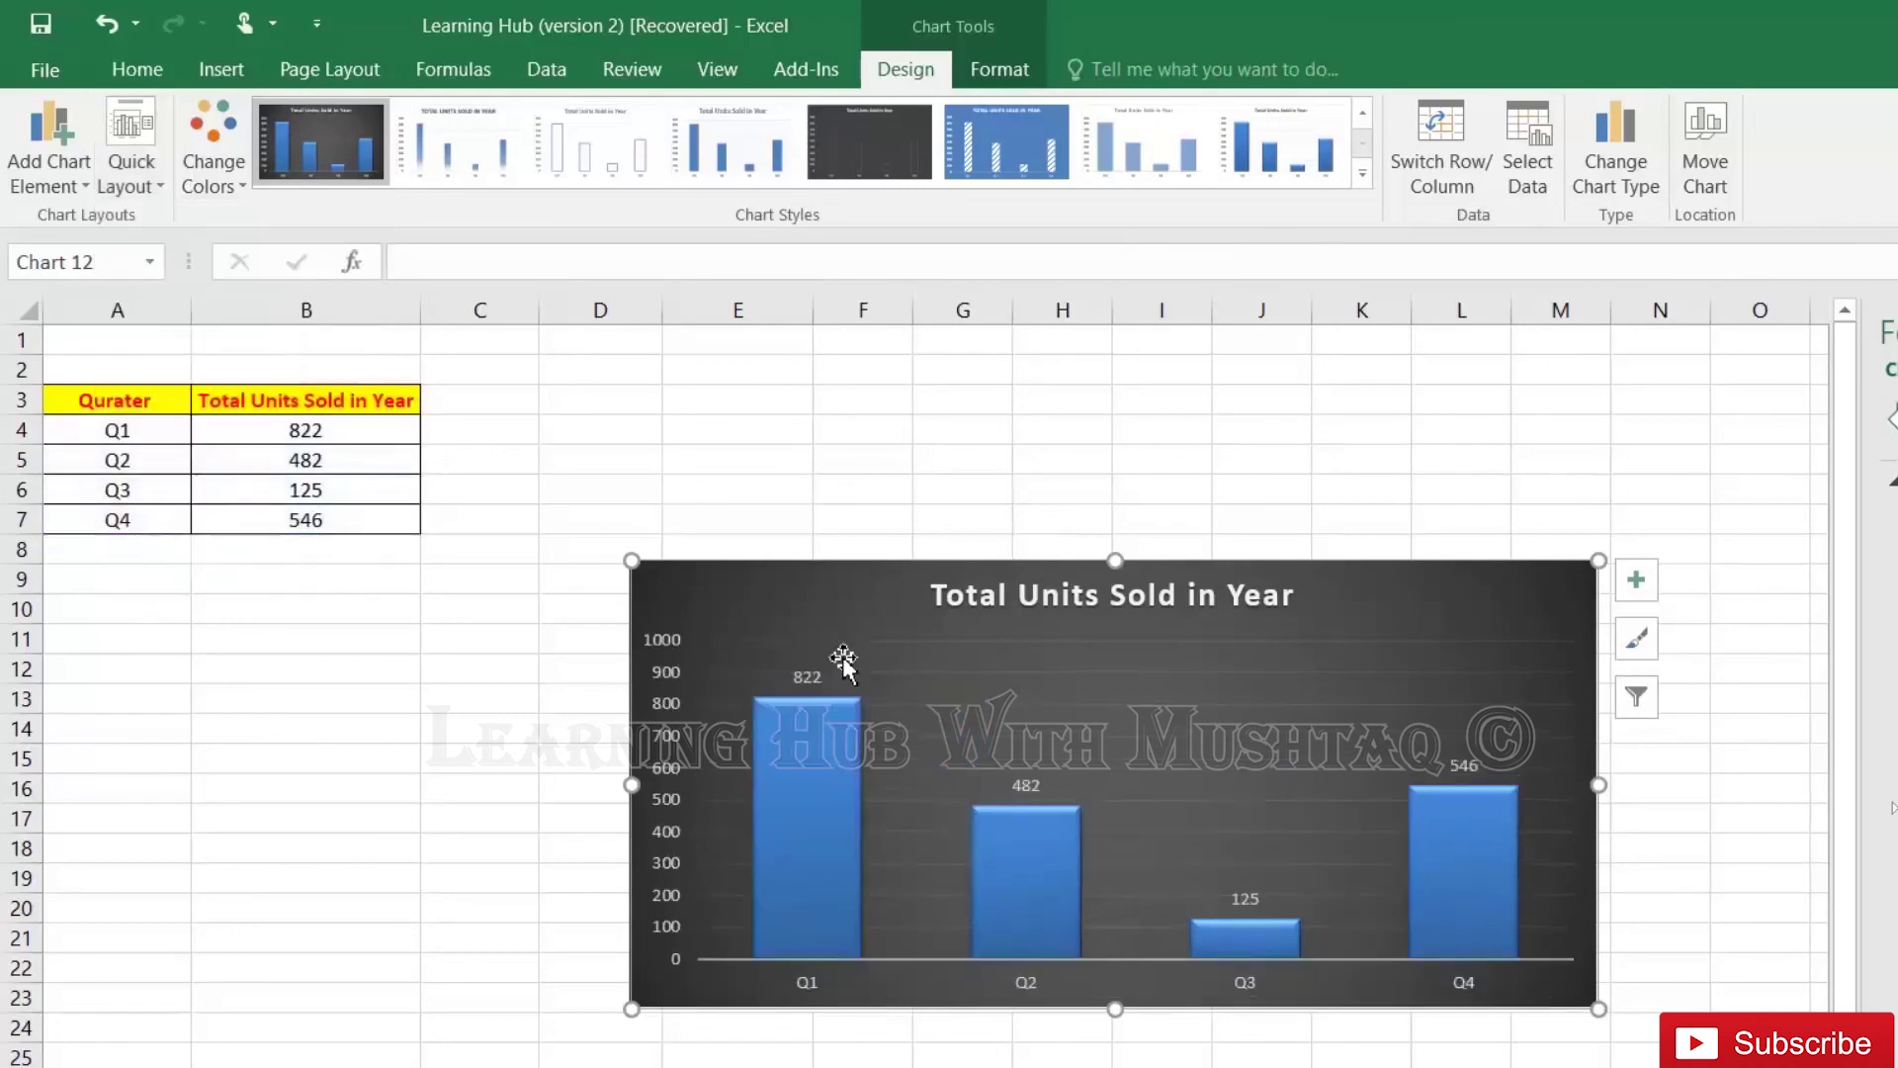